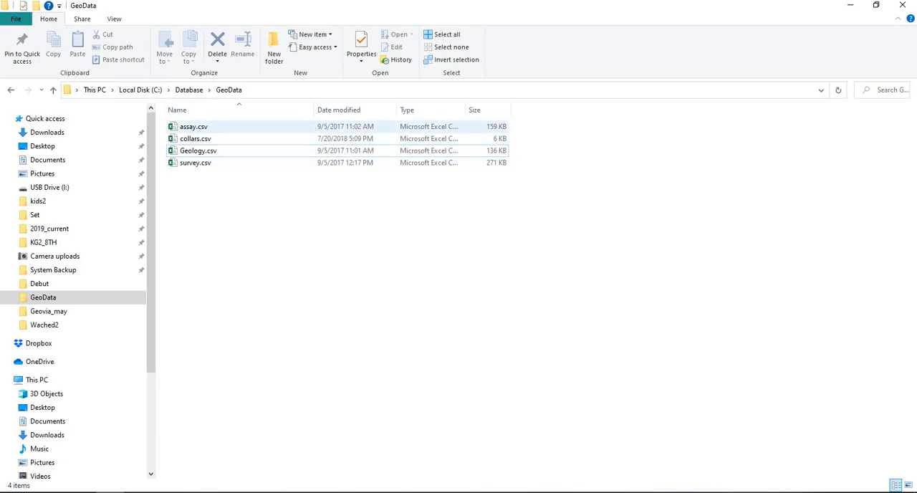
# Open assay.csv from the GeoData folder to review its hole ID, interval and gold column headings, and close it.
pyautogui.click(194, 127)
pyautogui.doubleClick(195, 127)
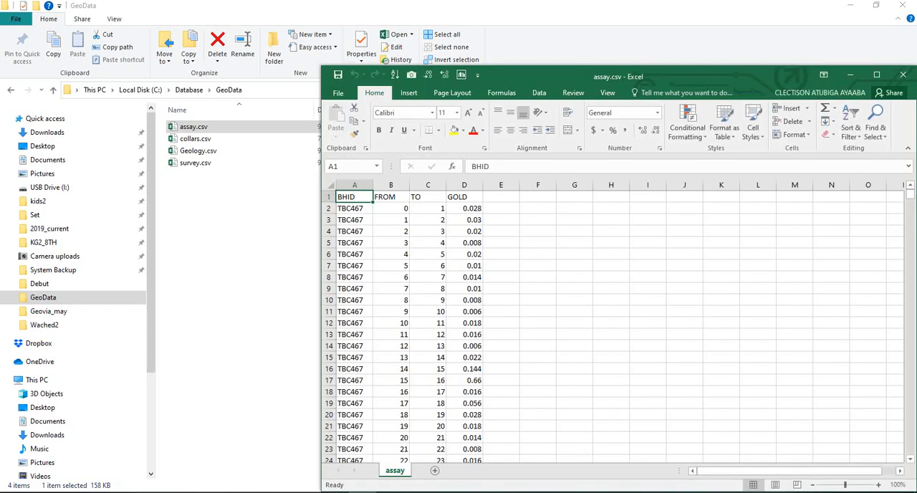
pyautogui.press('Right')
pyautogui.press('Right')
pyautogui.press('Right')
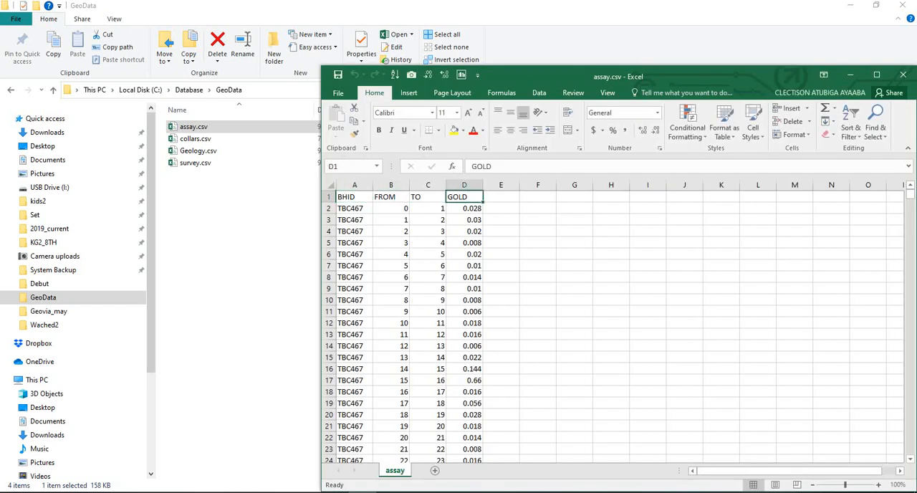
pyautogui.click(903, 75)
# Open collars.csv to review its hole ID, collar coordinate and end-of-hole column headings, and close it.
pyautogui.click(197, 139)
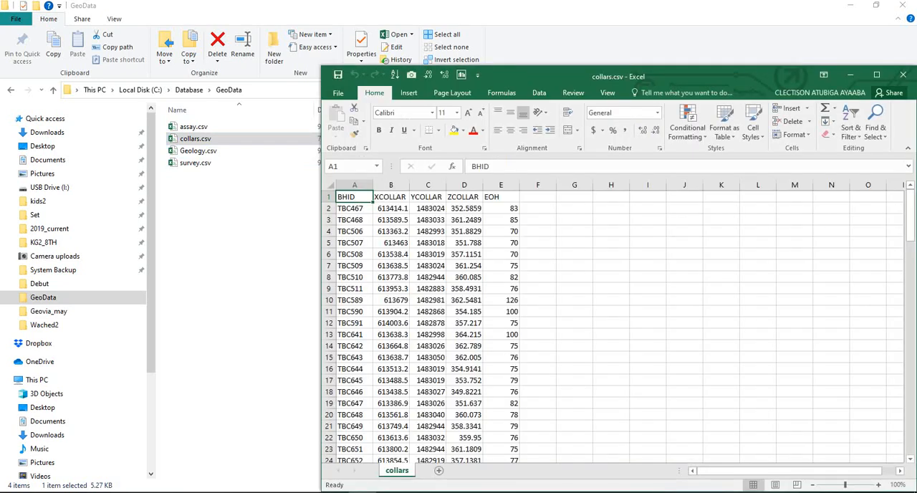
pyautogui.click(390, 197)
pyautogui.click(428, 198)
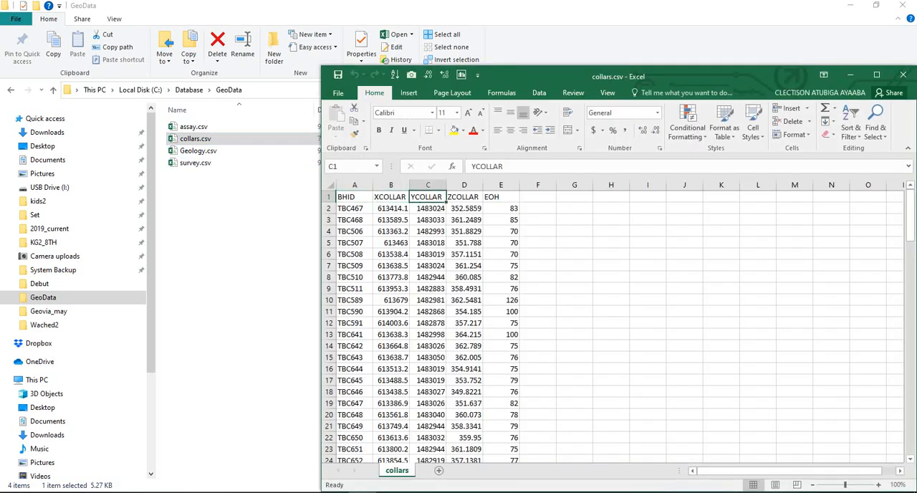
pyautogui.click(464, 197)
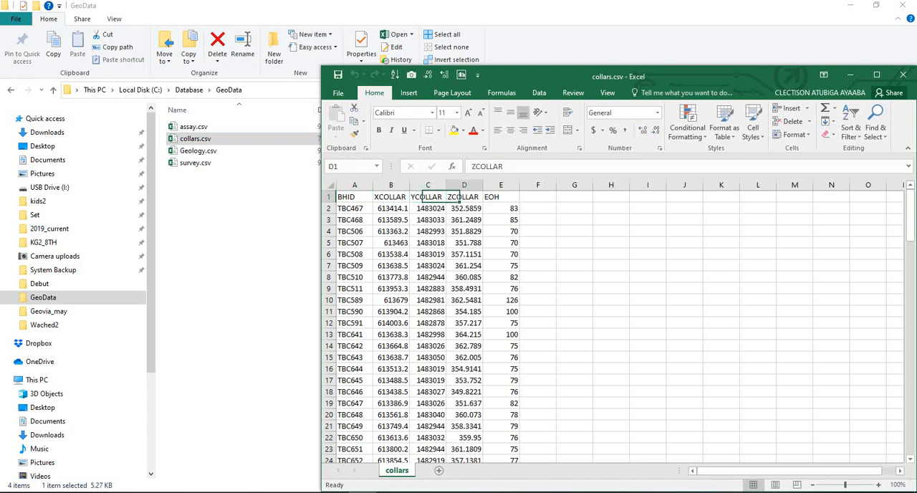
pyautogui.click(500, 197)
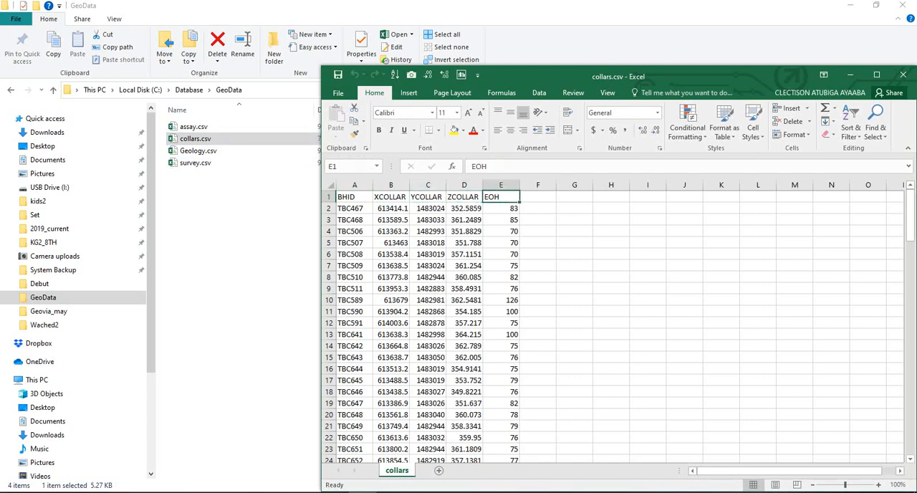
pyautogui.moveTo(354, 197); pyautogui.dragTo(539, 198)
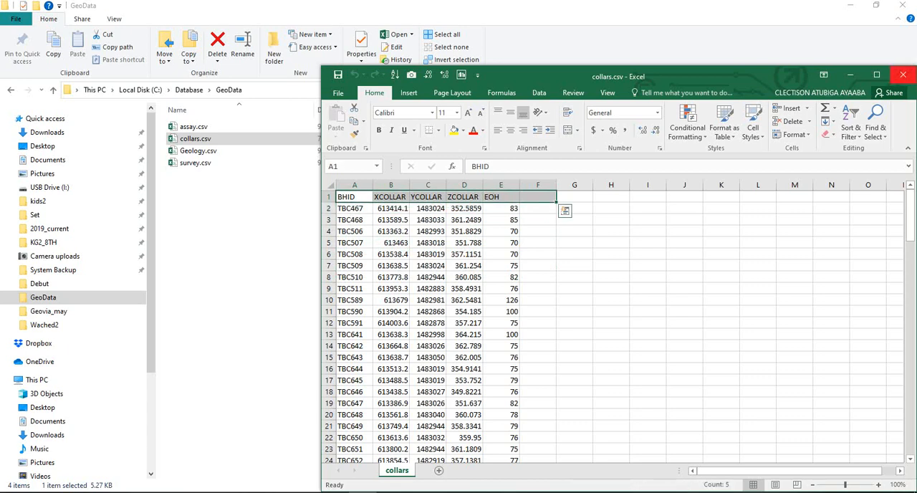
pyautogui.click(903, 74)
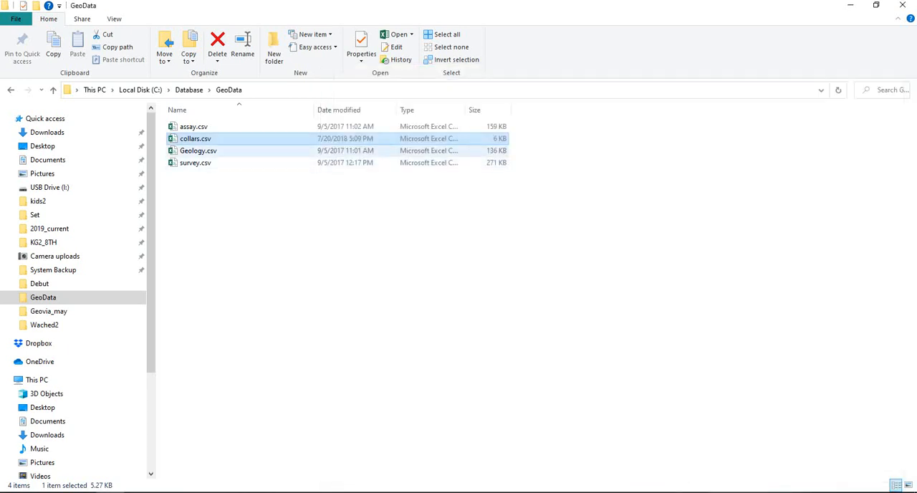
# Open Geology.csv to review its interval headings and the lithology codes down the rows, and close it.
pyautogui.doubleClick(240, 151)
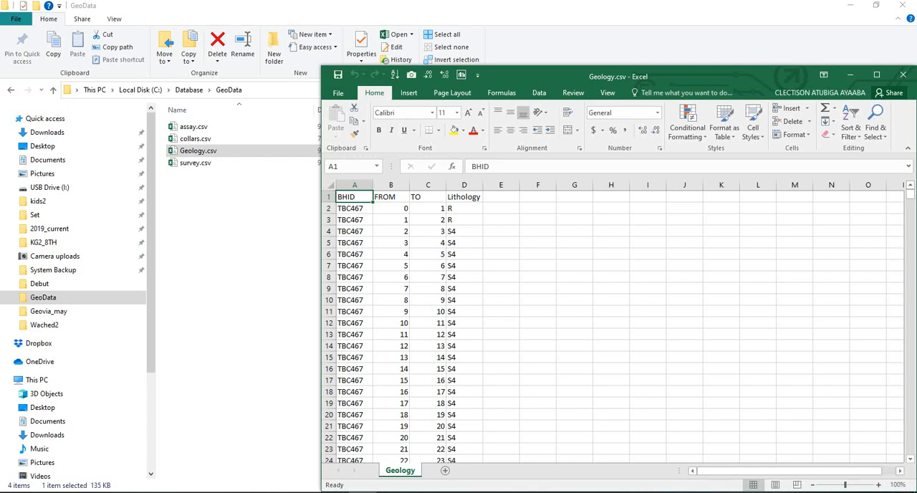
pyautogui.click(391, 197)
pyautogui.click(428, 197)
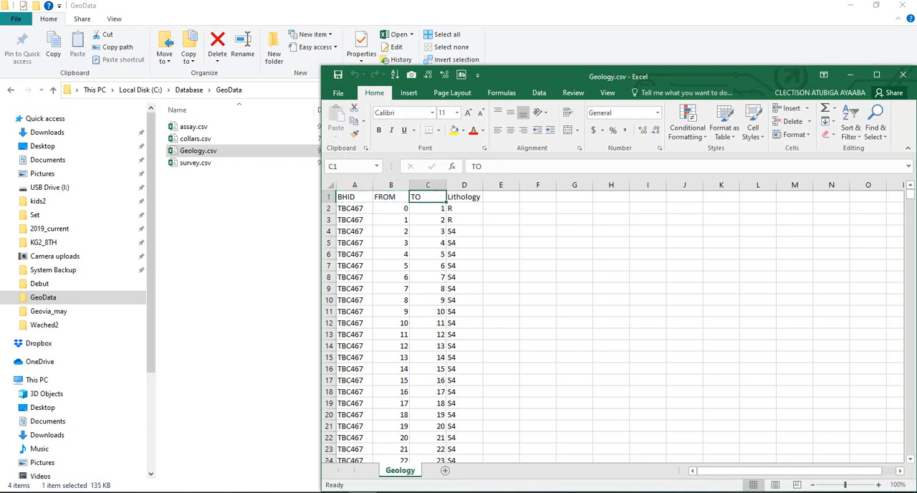
pyautogui.click(465, 197)
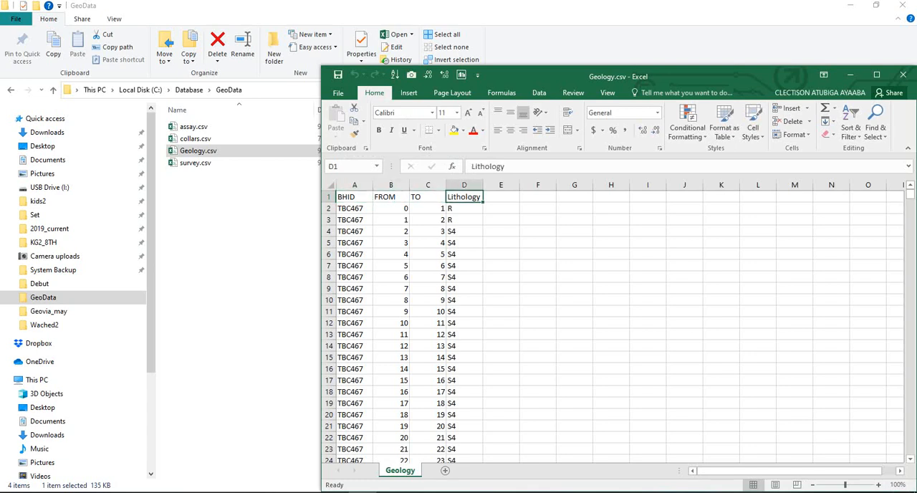
pyautogui.scroll(-15, 401, 326)
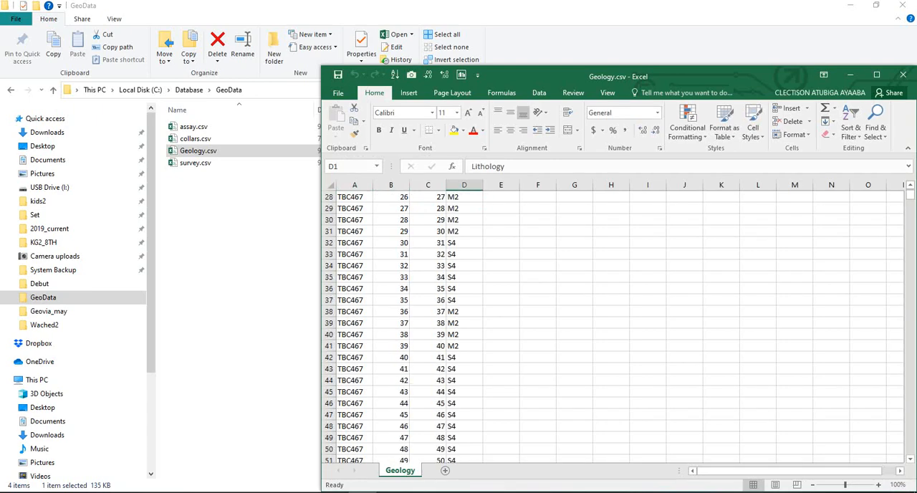
pyautogui.scroll(-5, 401, 326)
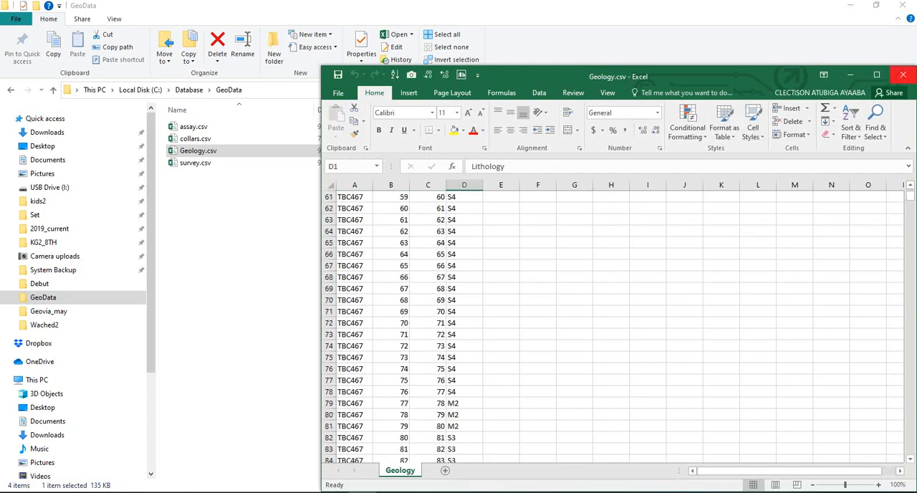
pyautogui.click(903, 75)
# Open survey.csv to review its hole ID, depth, bearing and dip columns, and close it.
pyautogui.doubleClick(195, 162)
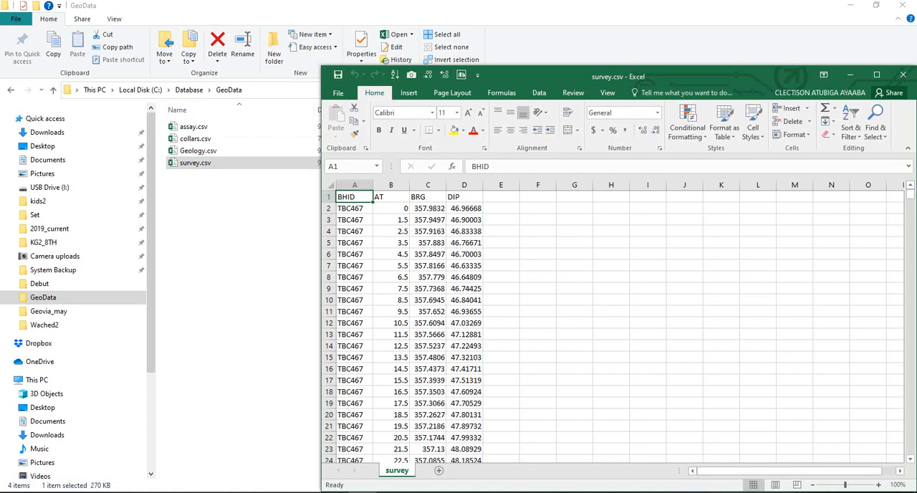
pyautogui.click(391, 197)
pyautogui.click(428, 197)
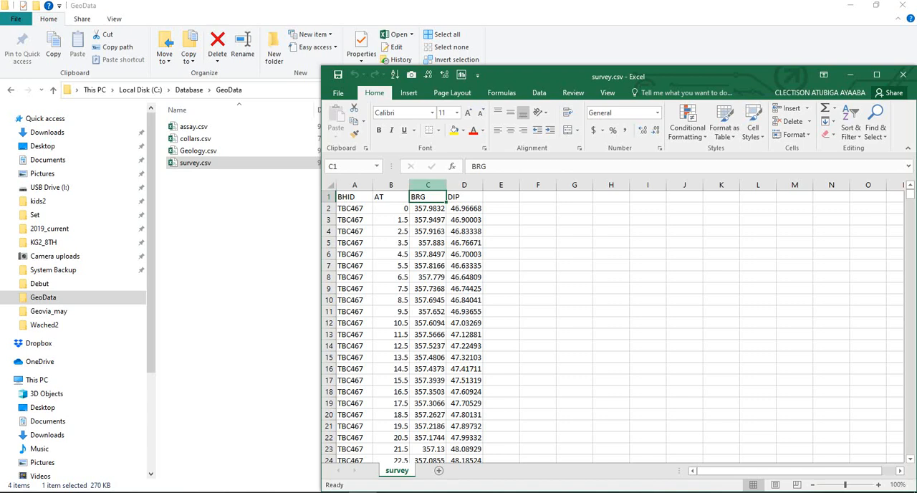
pyautogui.hotkey('ctrl', 'shift', 'Down')
pyautogui.click(464, 197)
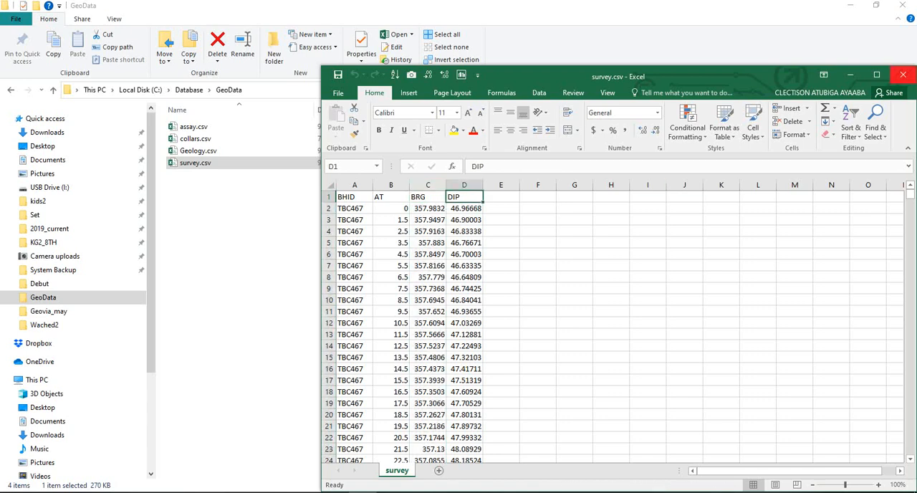
pyautogui.click(903, 75)
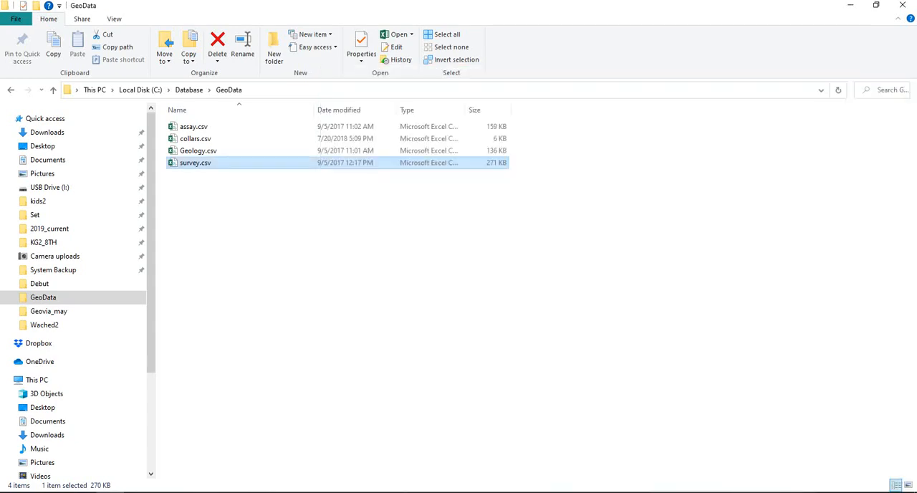
# Switch to Studio RM and name the new project GeoData in the project wizard.
pyautogui.click(447, 492)
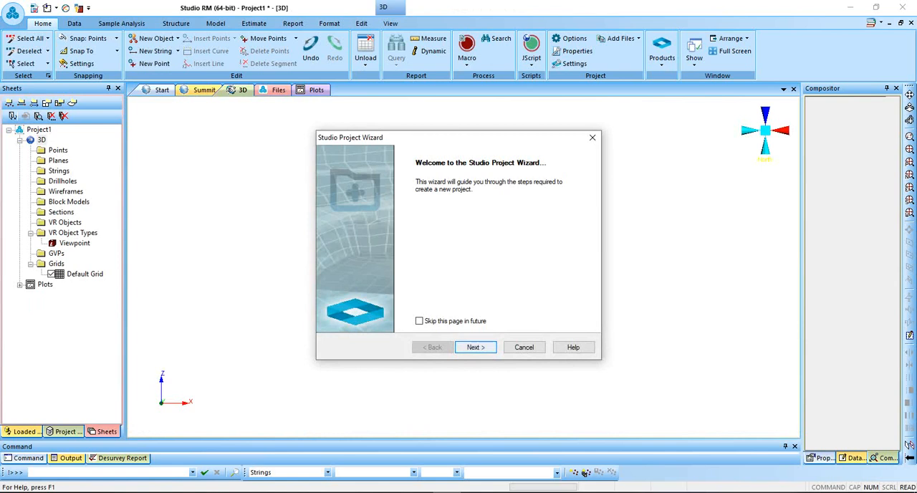
pyautogui.press('Return')
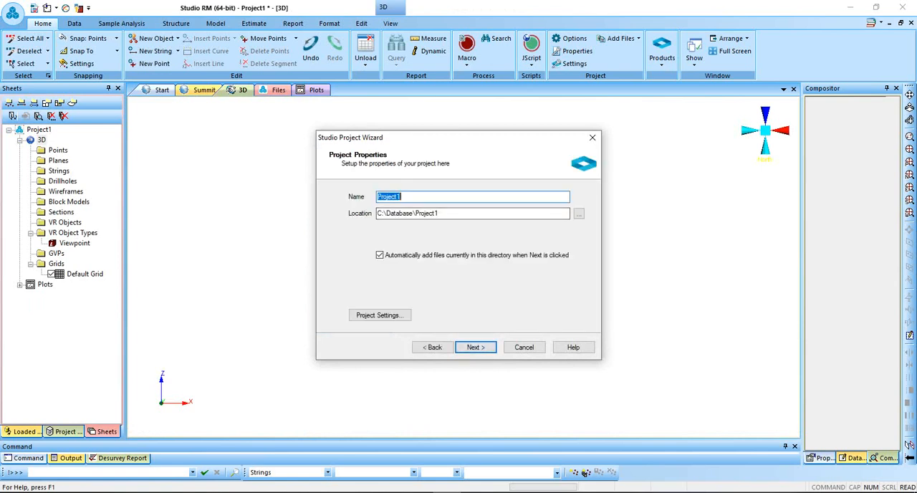
pyautogui.write('GeoData')
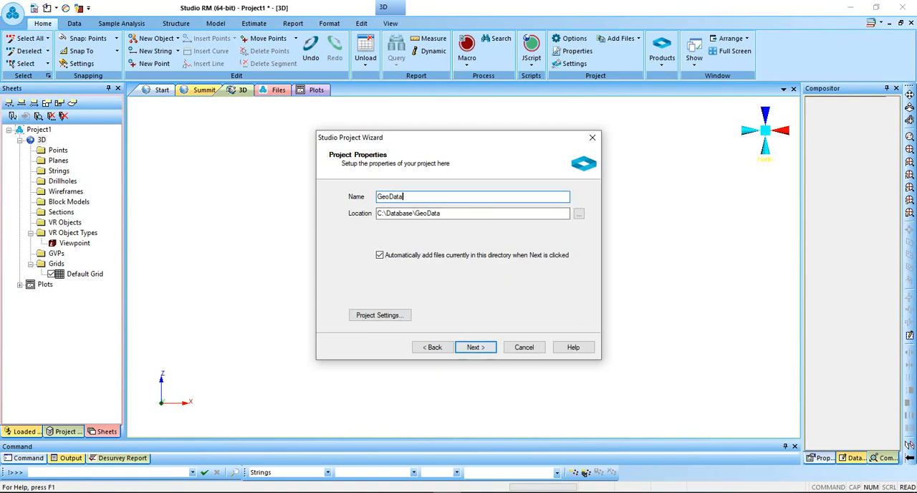
# Set the project location to the existing folder C:\Database\GeoData.
pyautogui.click(579, 212)
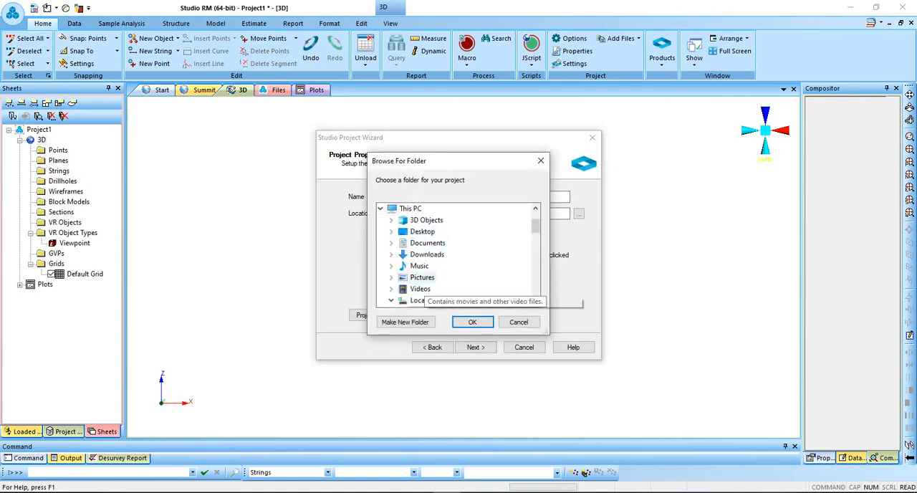
pyautogui.scroll(-3, 427, 255)
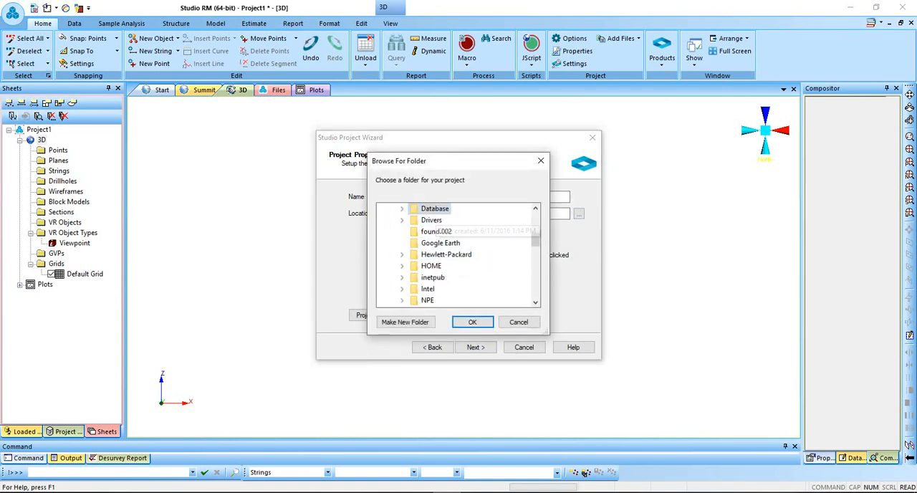
pyautogui.doubleClick(435, 208)
pyautogui.scroll(-7, 459, 283)
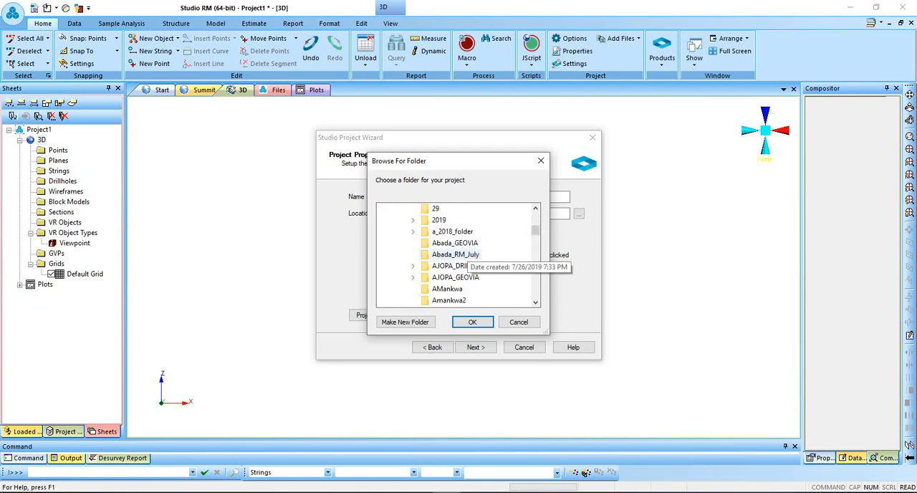
pyautogui.scroll(-2, 459, 256)
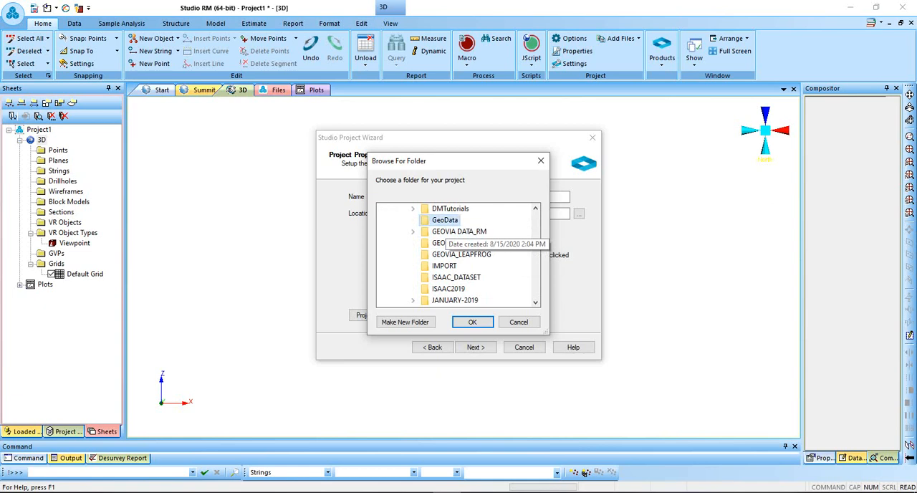
pyautogui.click(445, 220)
pyautogui.click(472, 322)
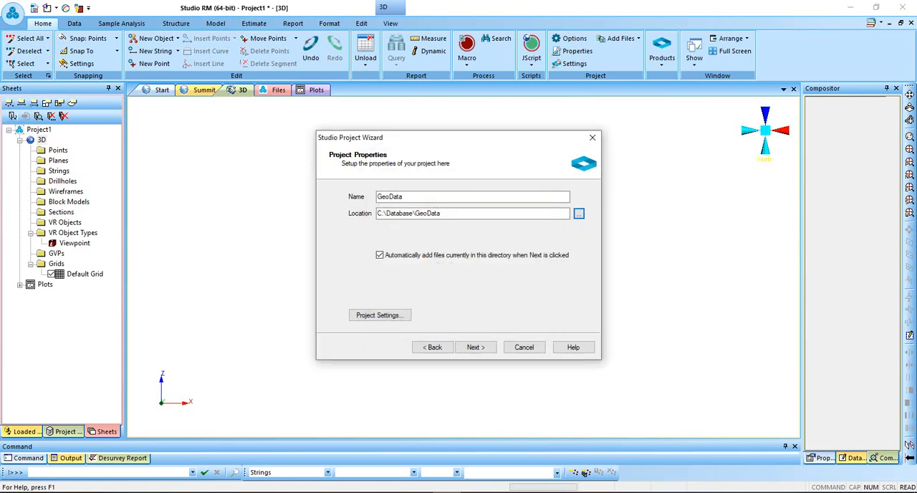
# Accept the automatically added assay, collars, Geology and survey CSV files and finish creating the project.
pyautogui.click(476, 347)
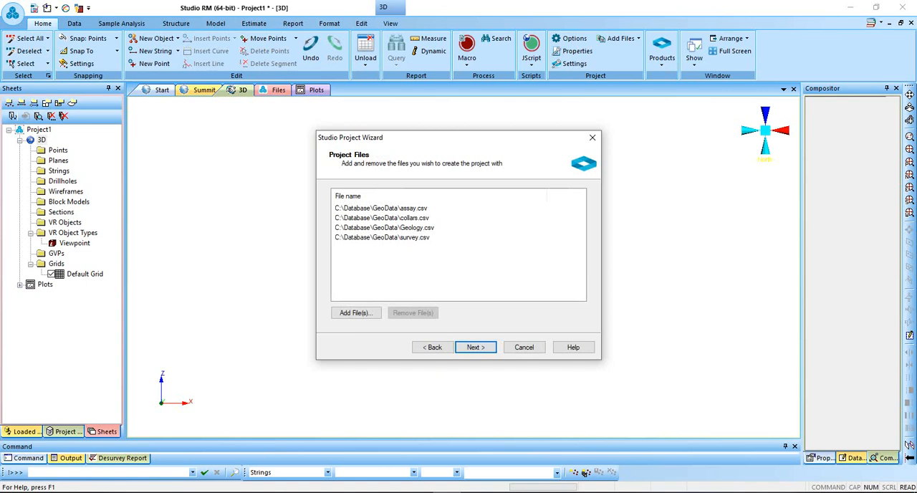
pyautogui.click(476, 347)
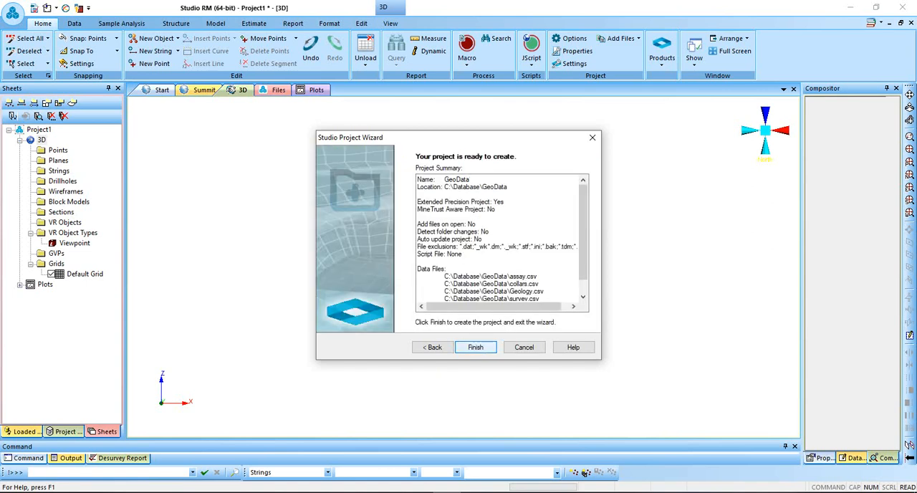
pyautogui.click(475, 347)
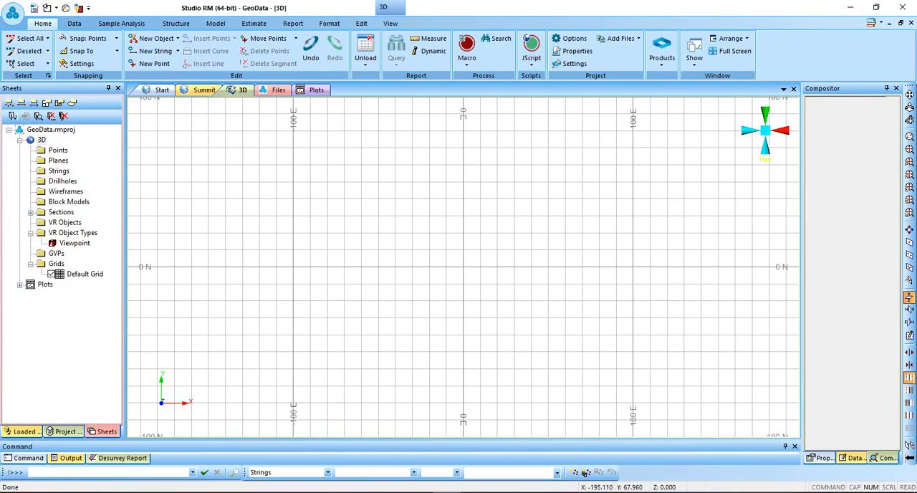
pyautogui.click(51, 130)
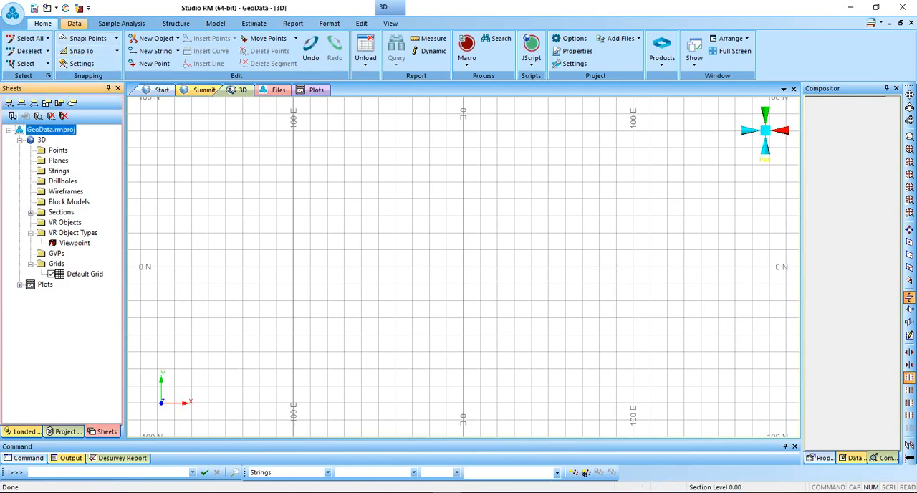
# Start a data import into the project with the Text driver and Tables data type, and choose collars.csv as the source.
pyautogui.click(75, 23)
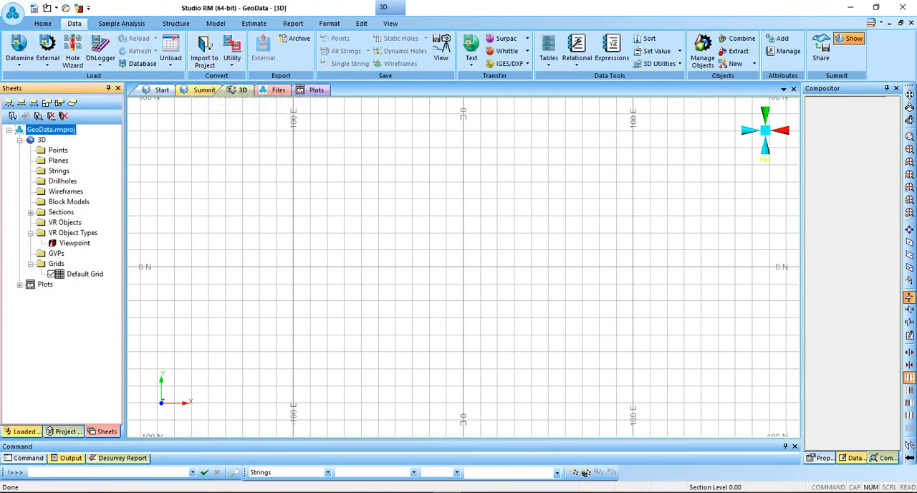
pyautogui.click(205, 52)
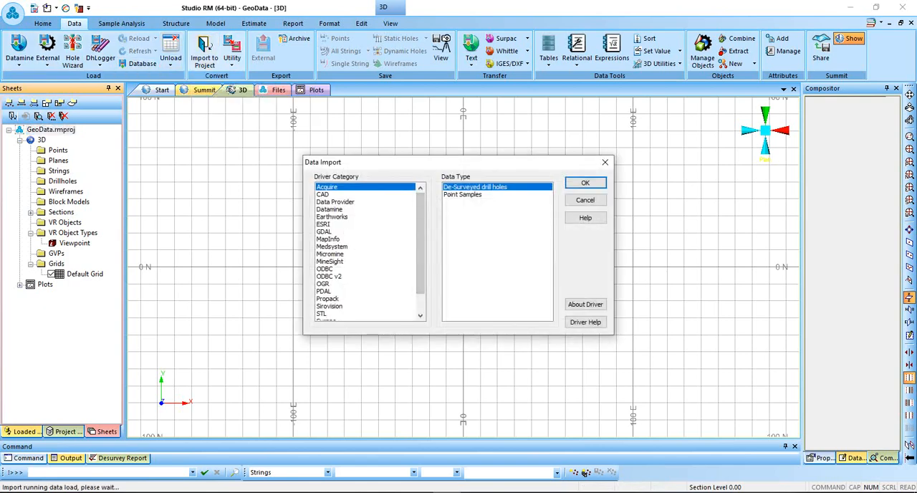
pyautogui.moveTo(421, 244); pyautogui.dragTo(421, 261)
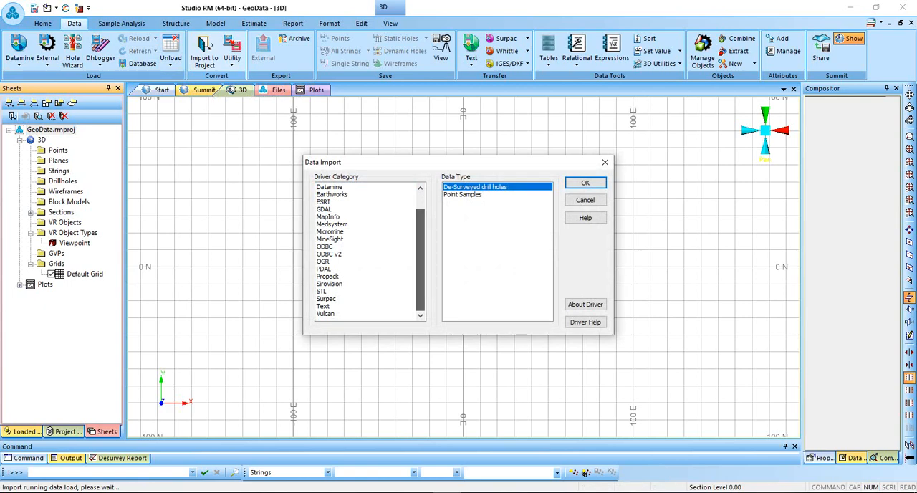
pyautogui.click(324, 306)
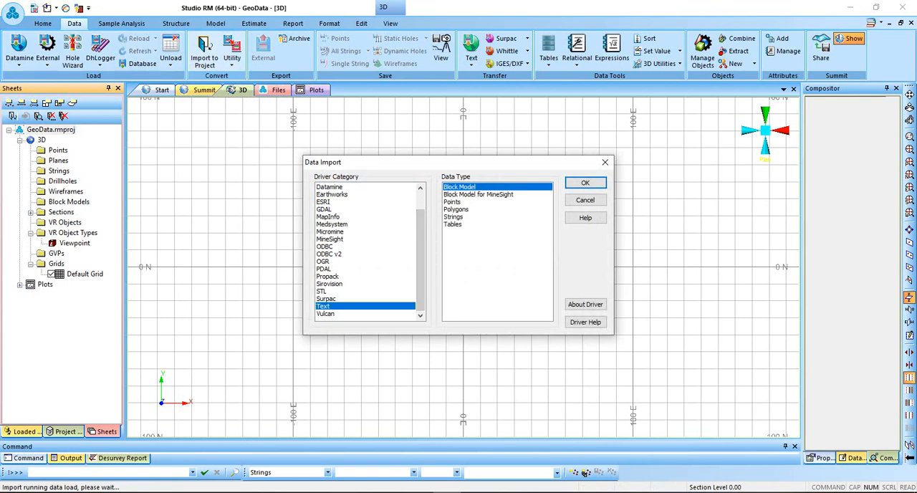
pyautogui.click(453, 224)
pyautogui.click(585, 183)
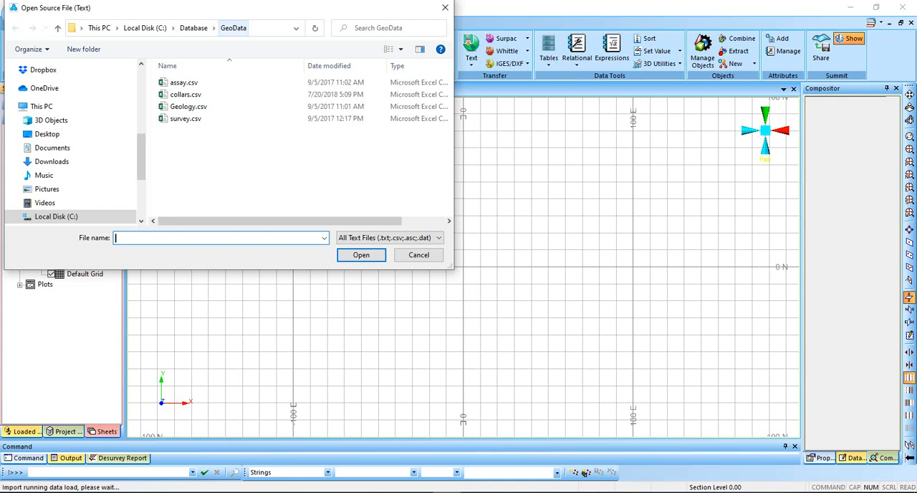
pyautogui.click(199, 94)
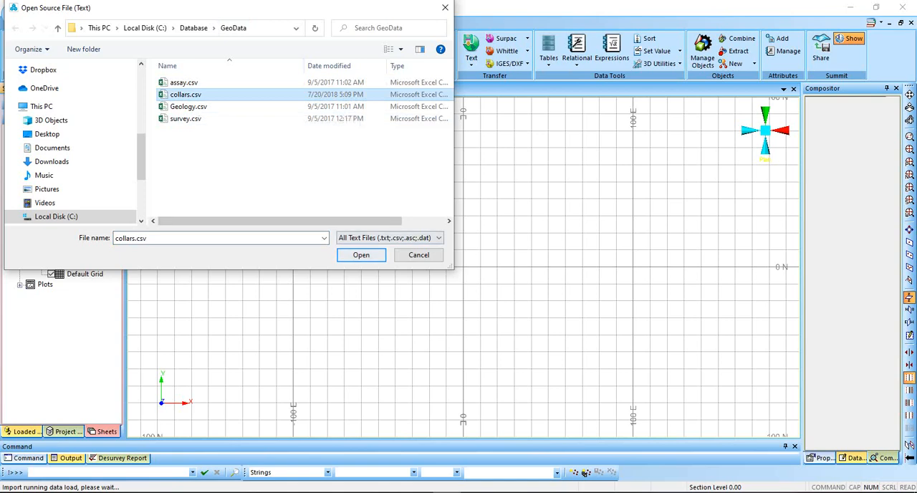
pyautogui.press('Return')
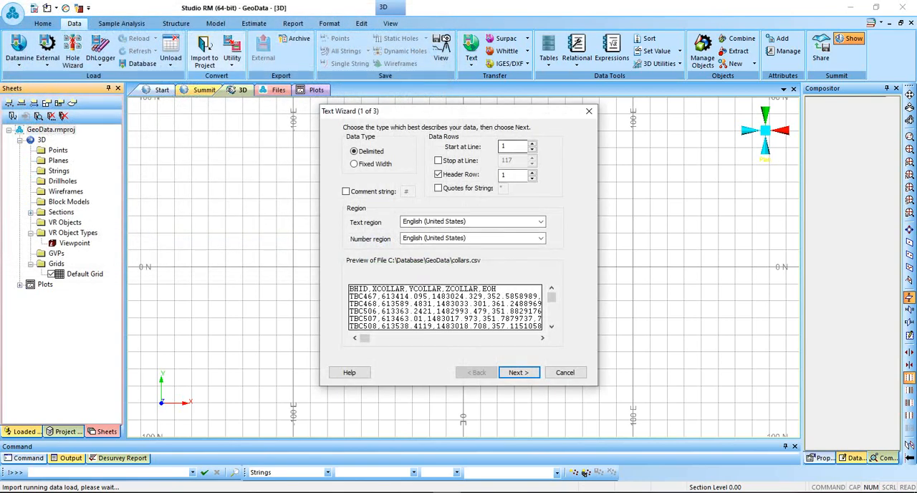
# Read collars.csv as comma-delimited text with header row 1, checking the column formats before completing the text wizard.
pyautogui.click(505, 147)
pyautogui.click(519, 372)
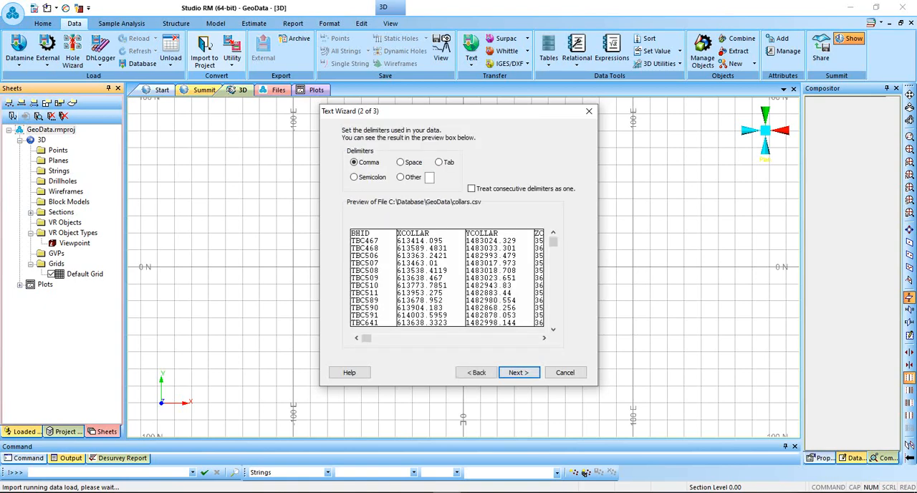
pyautogui.click(519, 372)
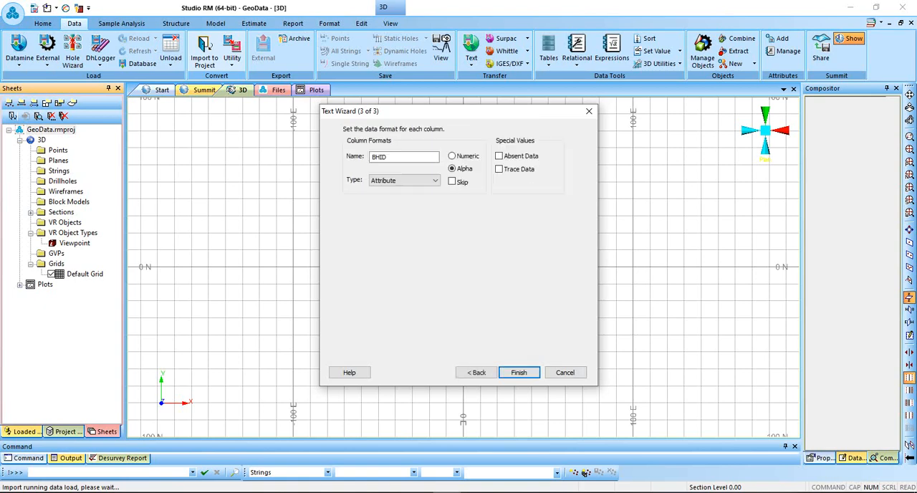
pyautogui.click(430, 271)
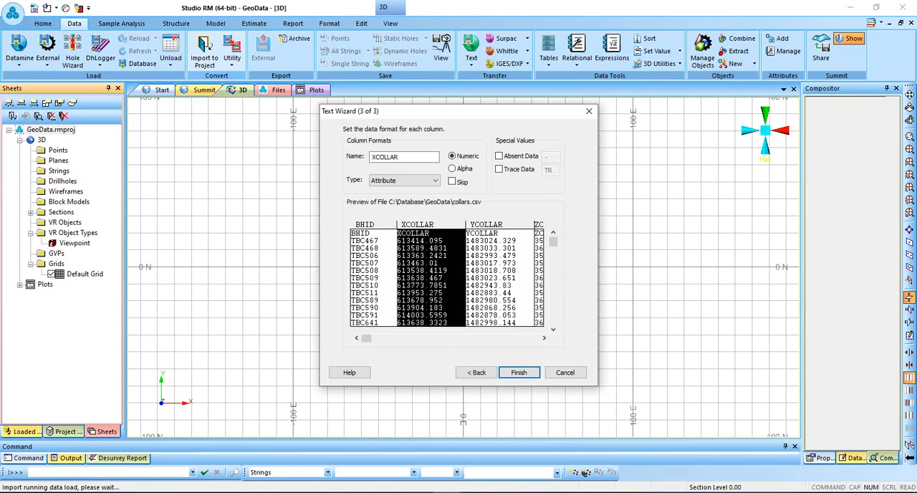
pyautogui.click(500, 272)
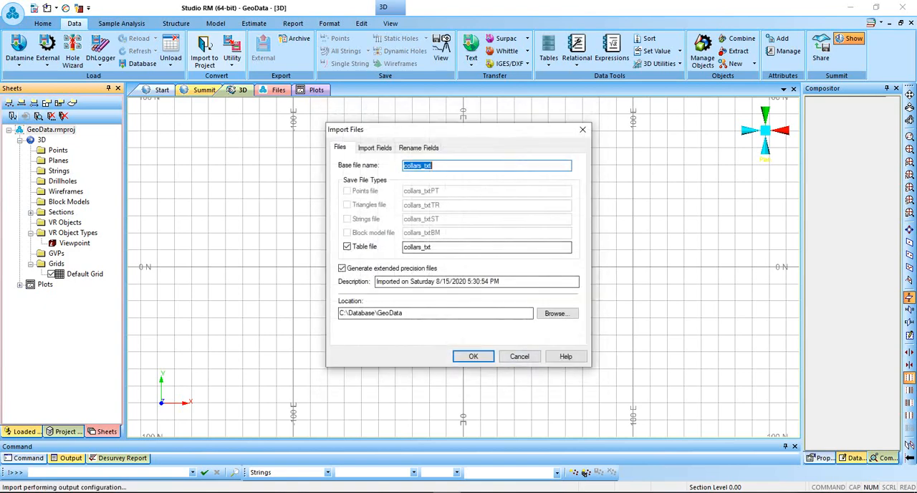
# Set the base file name of the imported table to collars and complete the import.
pyautogui.click(433, 165)
pyautogui.press('BackSpace')
pyautogui.press('BackSpace')
pyautogui.press('BackSpace')
pyautogui.press('BackSpace')
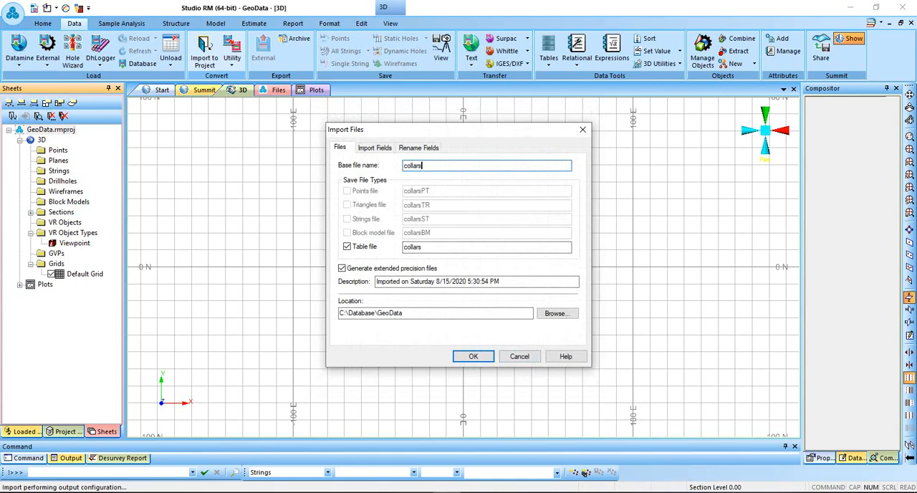
pyautogui.click(473, 356)
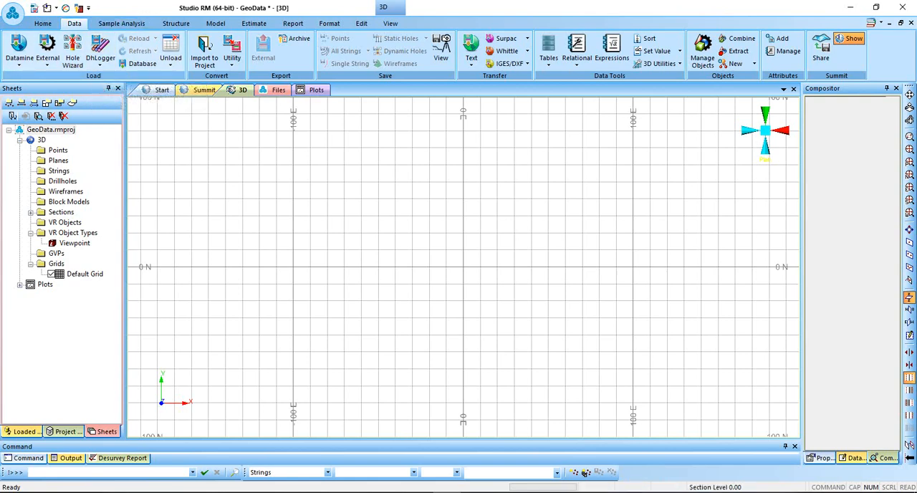
# Start another Text Tables import into the project and choose assay.csv as the source.
pyautogui.click(204, 54)
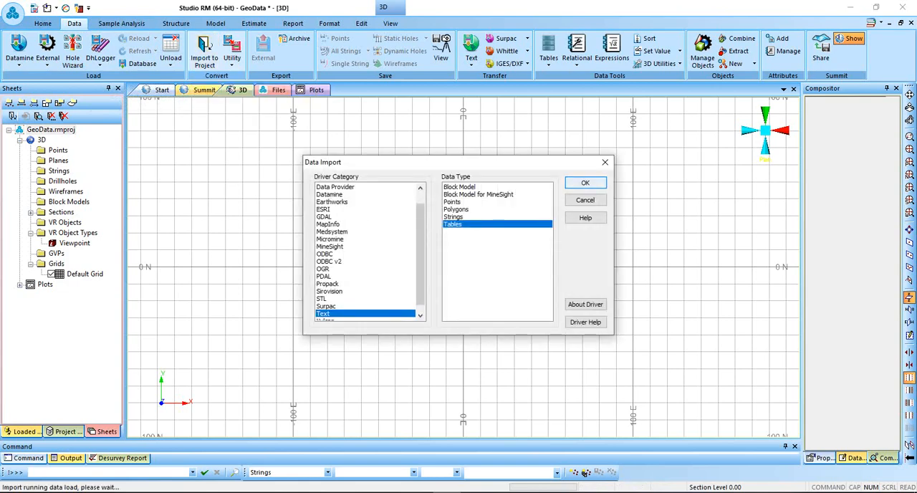
pyautogui.click(586, 183)
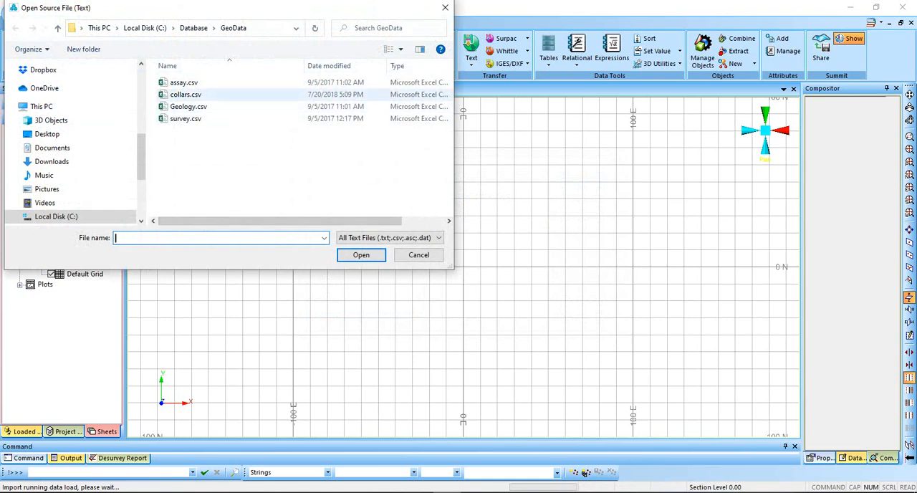
pyautogui.click(184, 82)
pyautogui.click(361, 255)
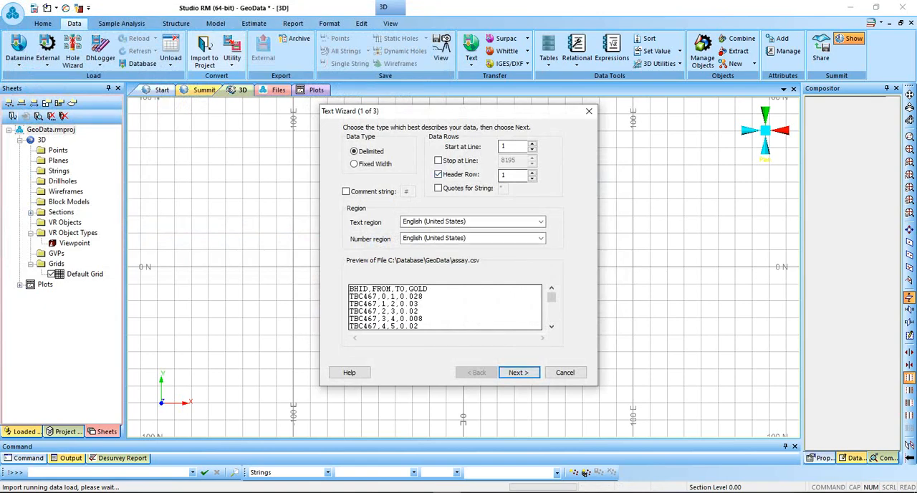
# Read assay.csv as comma-delimited text with header row 1, checking the BHID, FROM, TO and GOLD column formats.
pyautogui.click(518, 372)
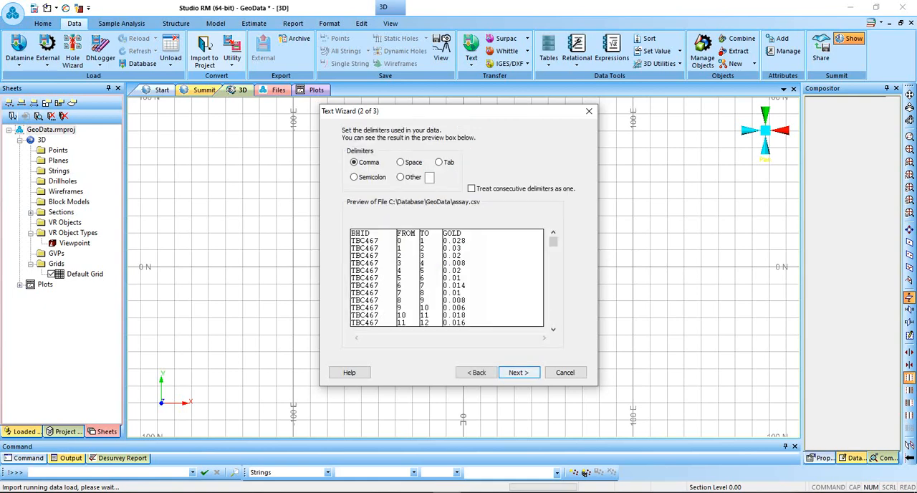
pyautogui.click(518, 372)
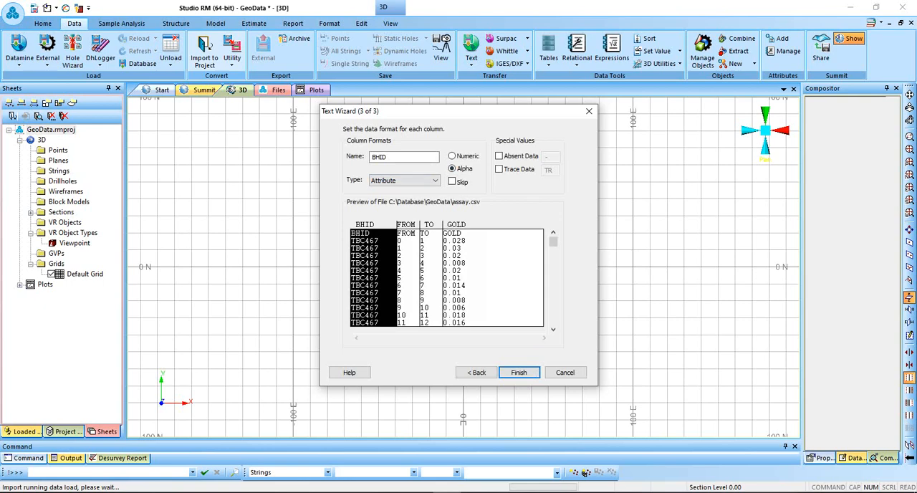
pyautogui.click(407, 271)
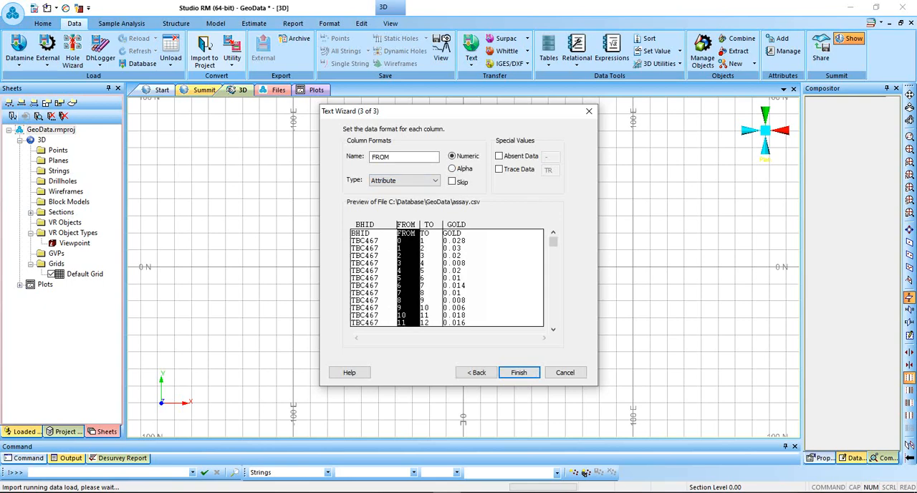
pyautogui.click(430, 273)
pyautogui.click(458, 273)
pyautogui.click(371, 274)
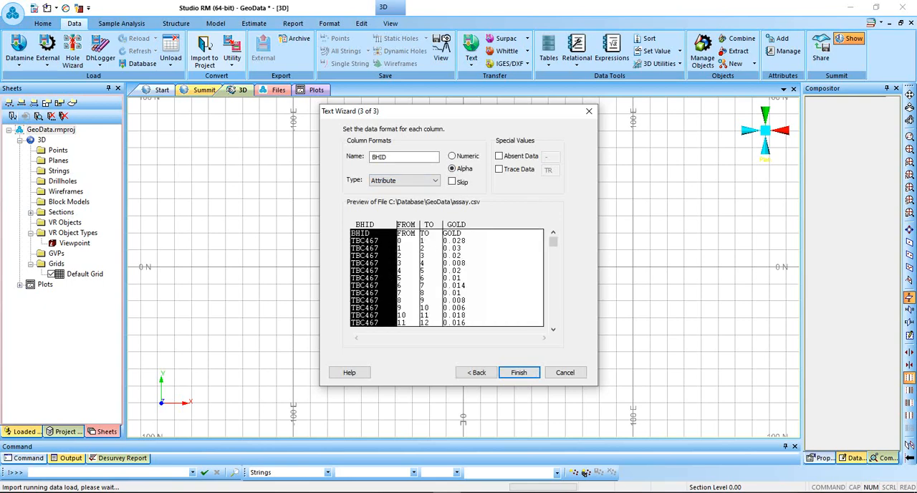
pyautogui.click(519, 372)
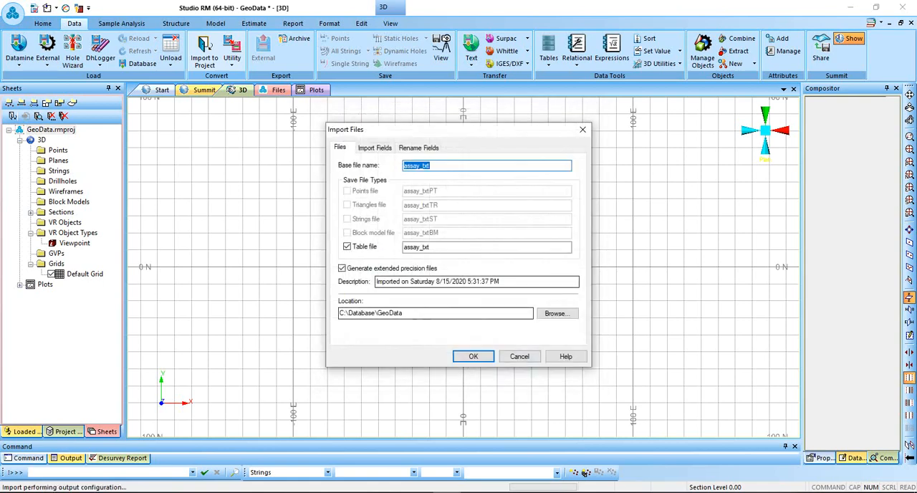
# Set the base file name of the imported table to assay and complete the import.
pyautogui.press('BackSpace')
pyautogui.press('BackSpace')
pyautogui.press('BackSpace')
pyautogui.press('BackSpace')
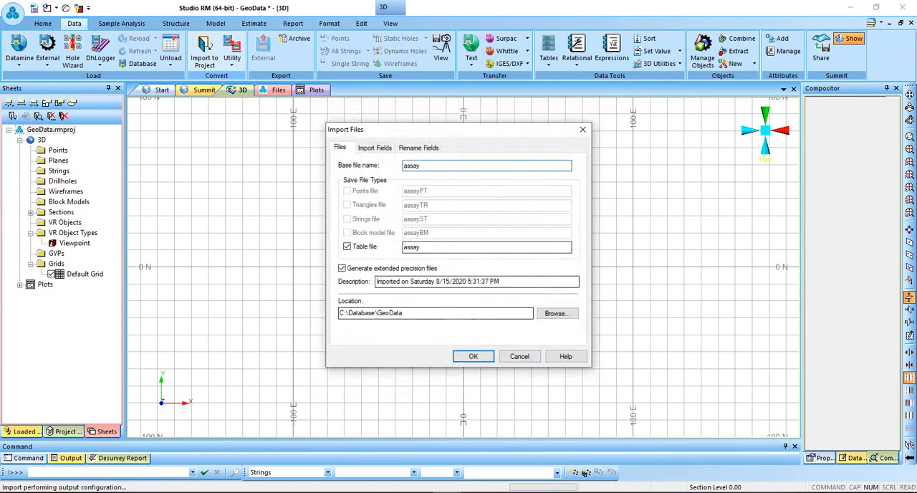
pyautogui.press('Return')
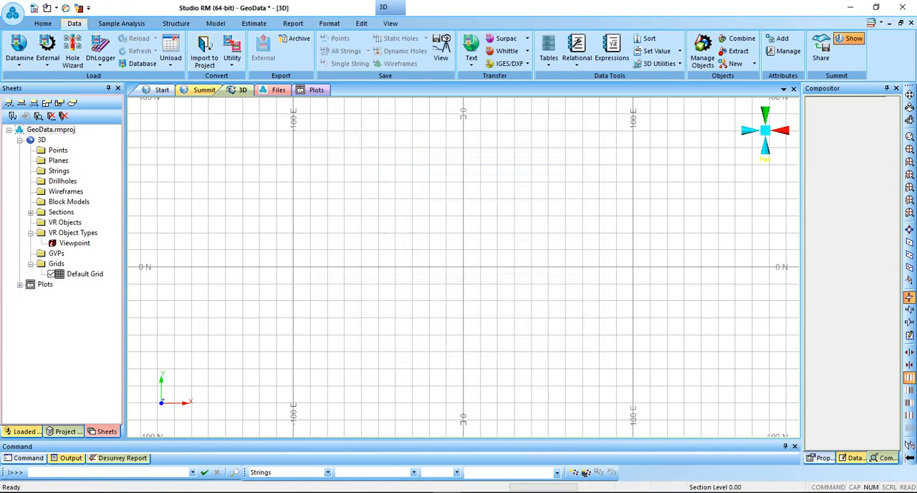
# Start another Text Tables import into the project and choose Geology.csv as the source.
pyautogui.click(204, 51)
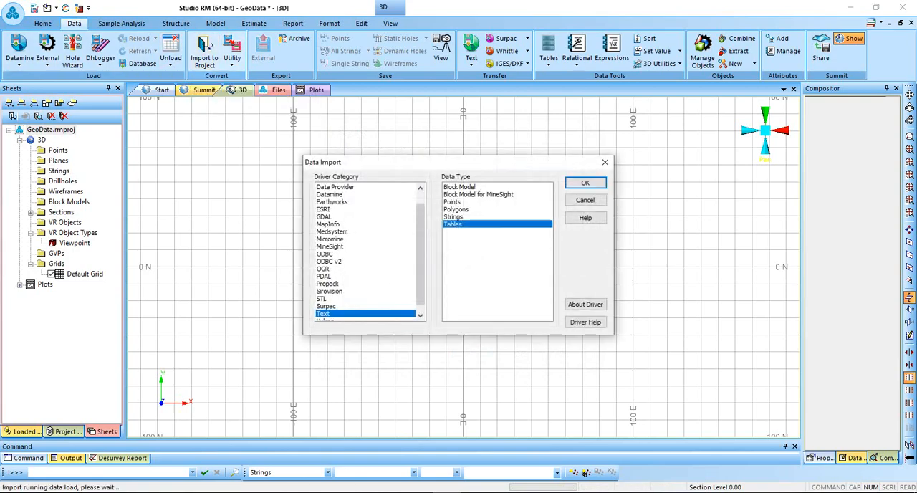
pyautogui.click(585, 183)
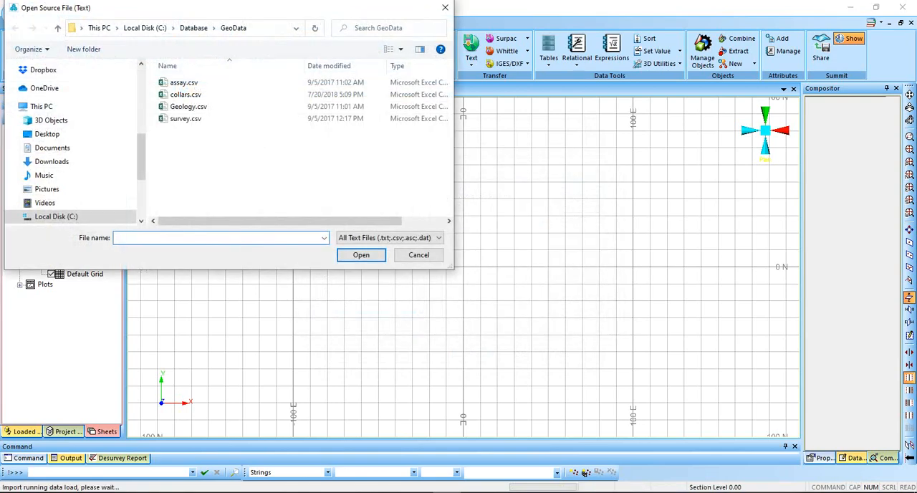
pyautogui.click(189, 106)
pyautogui.click(361, 255)
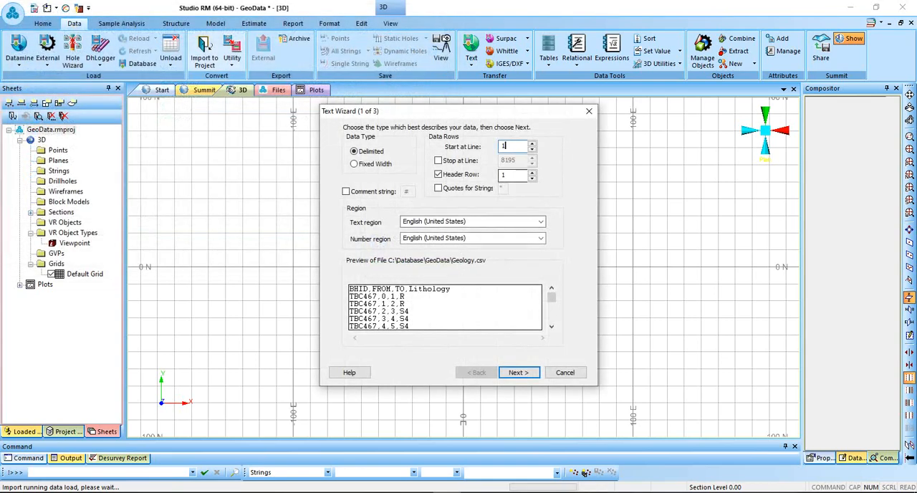
# Read Geology.csv as comma-delimited text with header row 1, checking the BHID, FROM, TO and Lithology column formats.
pyautogui.click(510, 175)
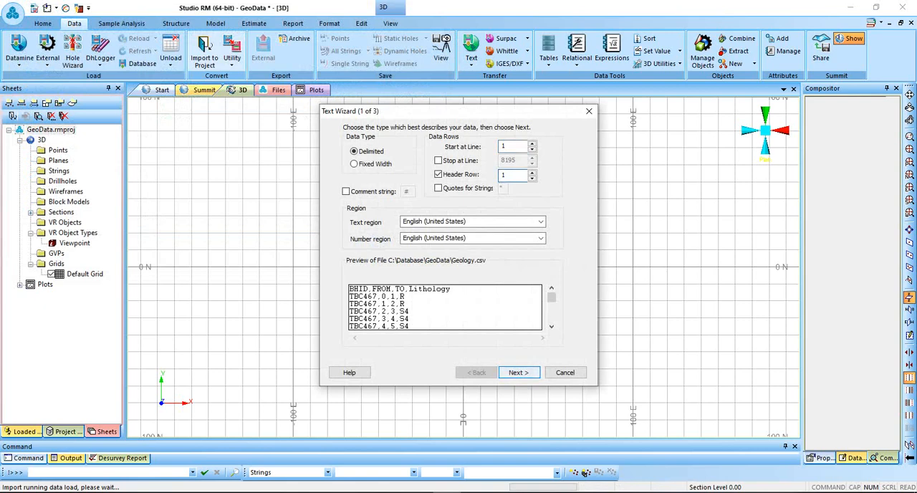
pyautogui.press('Return')
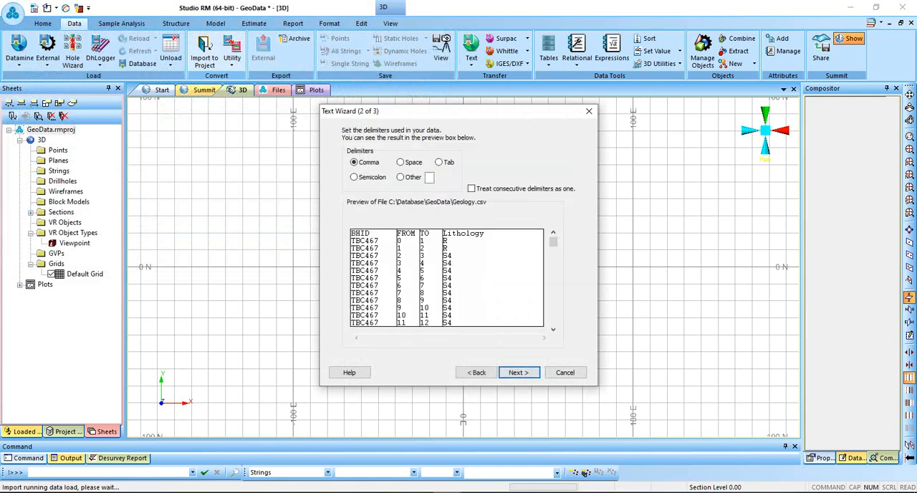
pyautogui.press('Return')
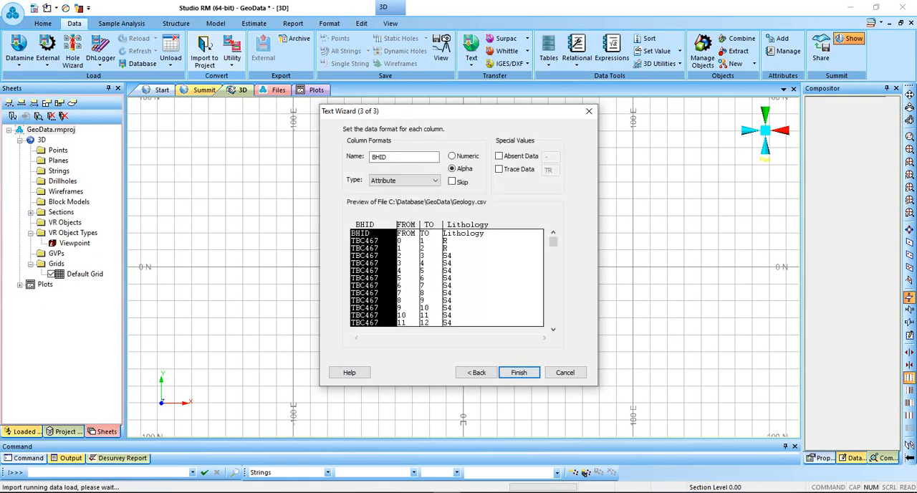
pyautogui.click(407, 278)
pyautogui.click(430, 278)
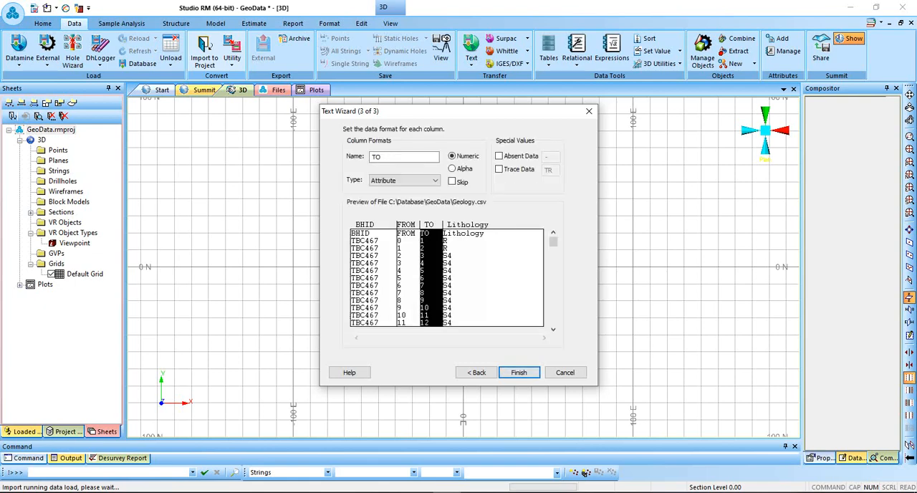
pyautogui.click(470, 279)
pyautogui.press('Return')
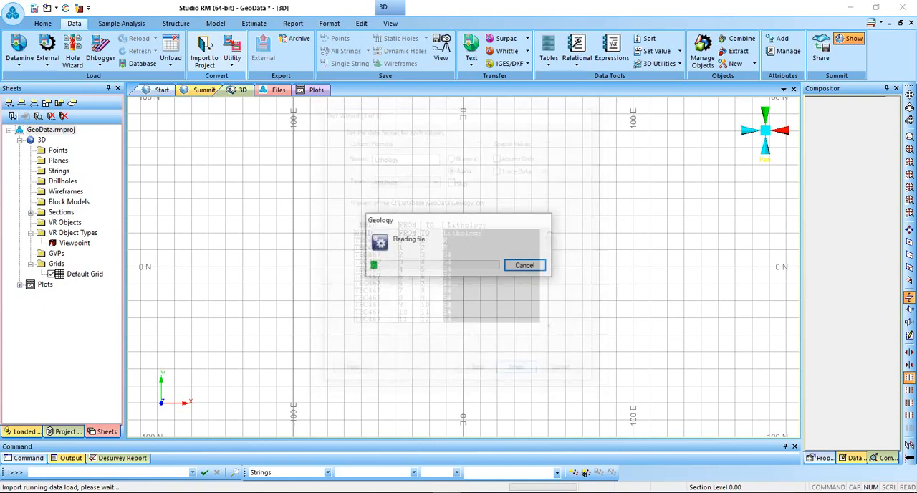
# Set the base file name of the imported table to geology and complete the import.
pyautogui.click(439, 165)
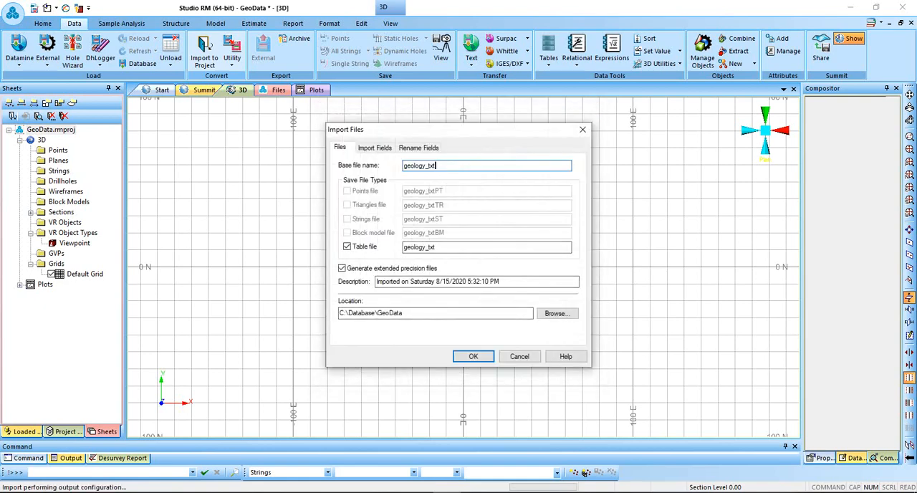
pyautogui.press('BackSpace')
pyautogui.press('BackSpace')
pyautogui.press('BackSpace')
pyautogui.press('BackSpace')
pyautogui.press('BackSpace')
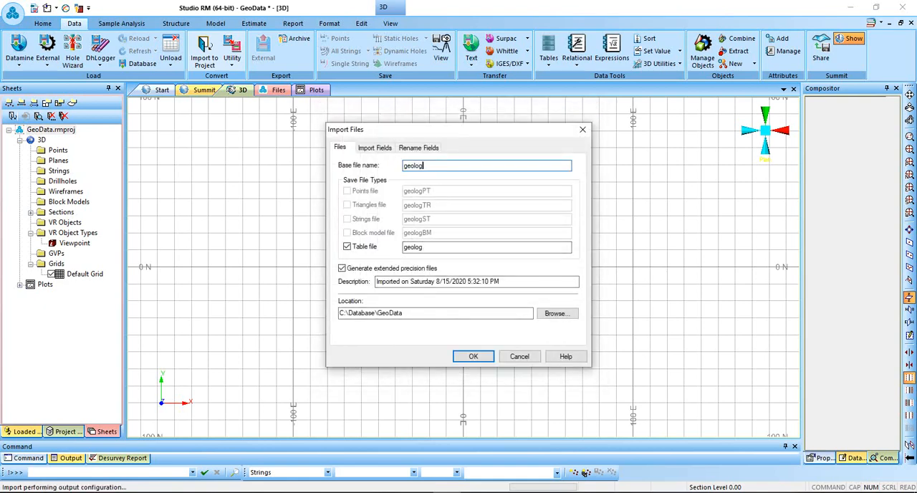
pyautogui.write('y')
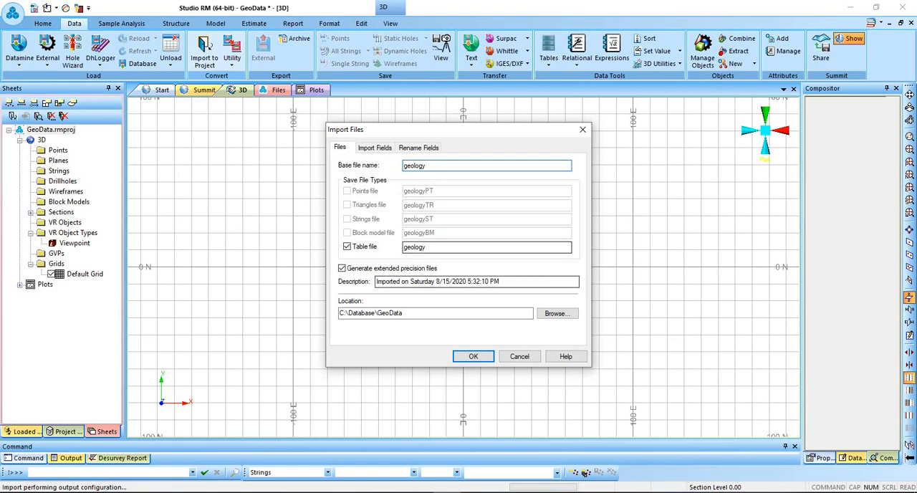
pyautogui.press('Return')
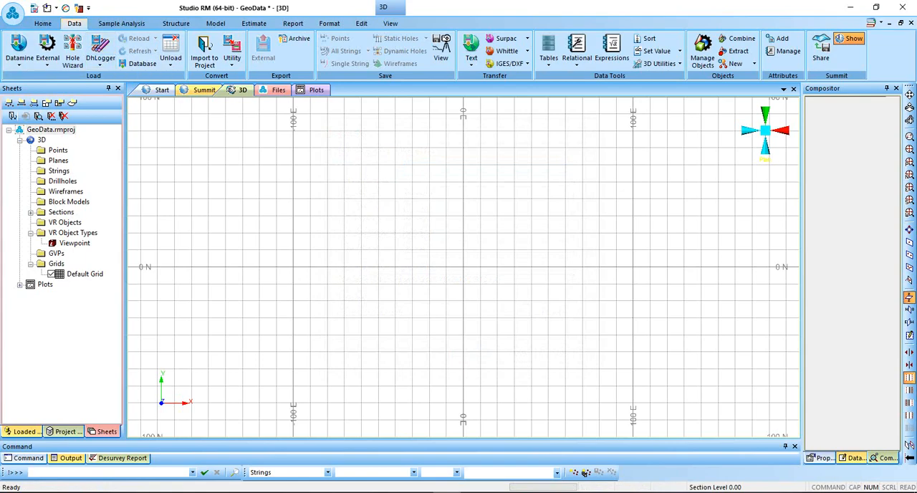
# Start another Text Tables import into the project and choose survey.csv as the source.
pyautogui.click(204, 53)
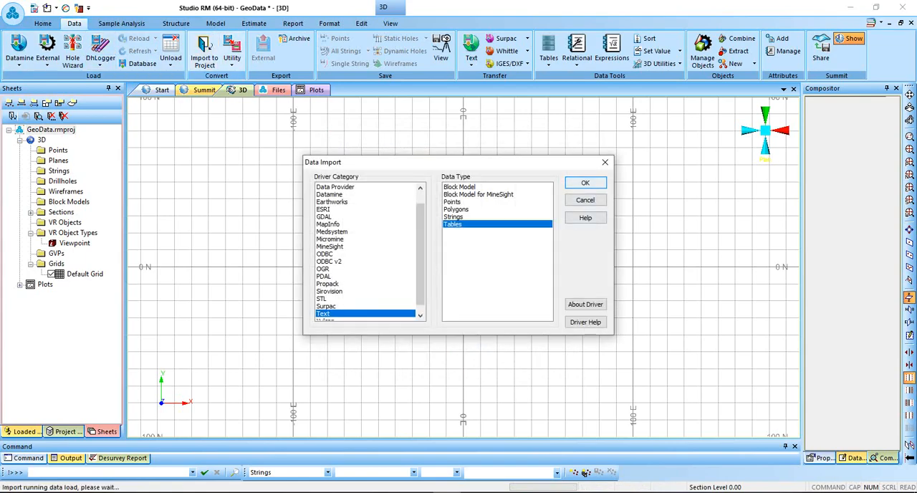
pyautogui.click(585, 182)
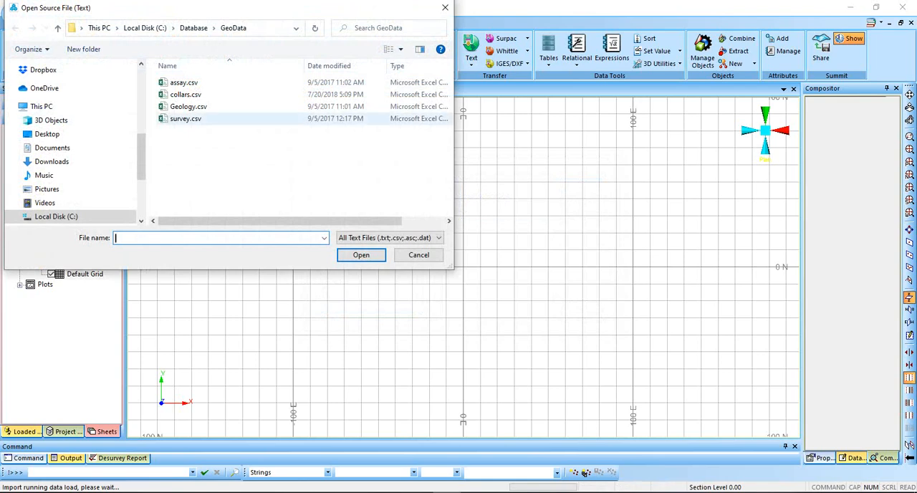
pyautogui.click(185, 119)
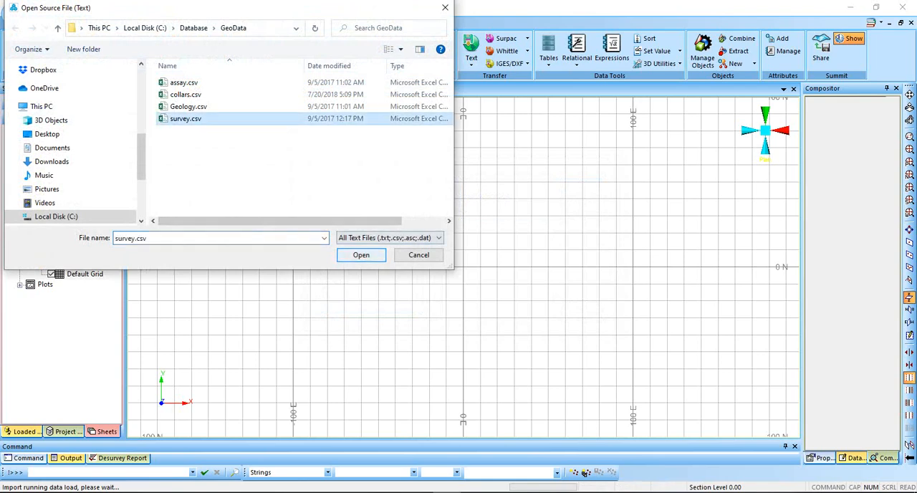
pyautogui.doubleClick(185, 119)
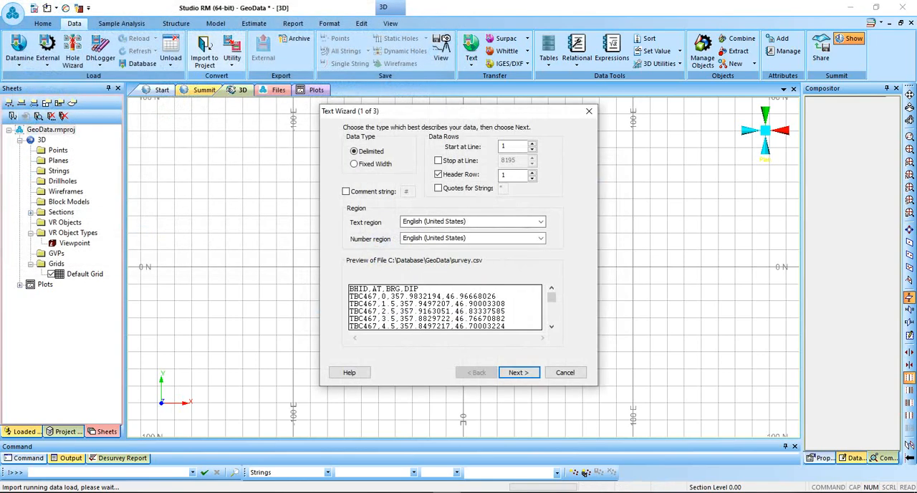
# Read survey.csv as comma-delimited text with header row 1, checking the BHID, AT, BRG and DIP column formats.
pyautogui.click(512, 146)
pyautogui.click(512, 175)
pyautogui.click(519, 373)
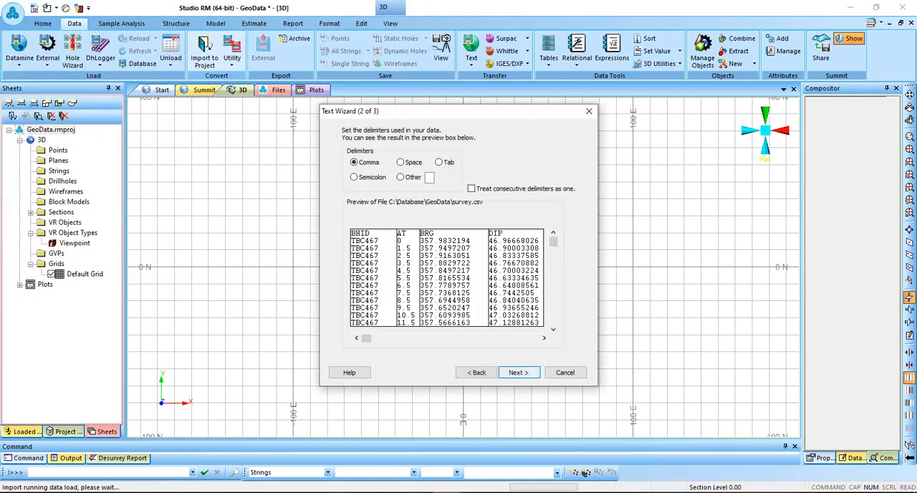
pyautogui.click(518, 372)
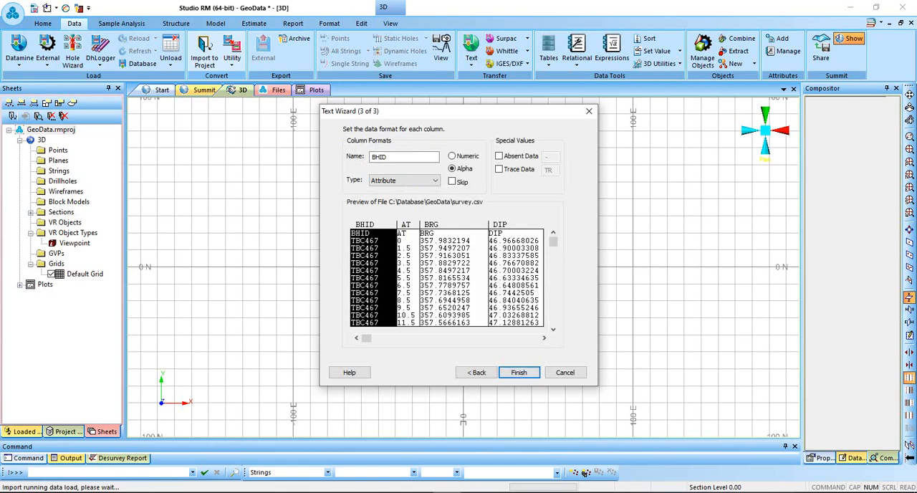
pyautogui.click(407, 278)
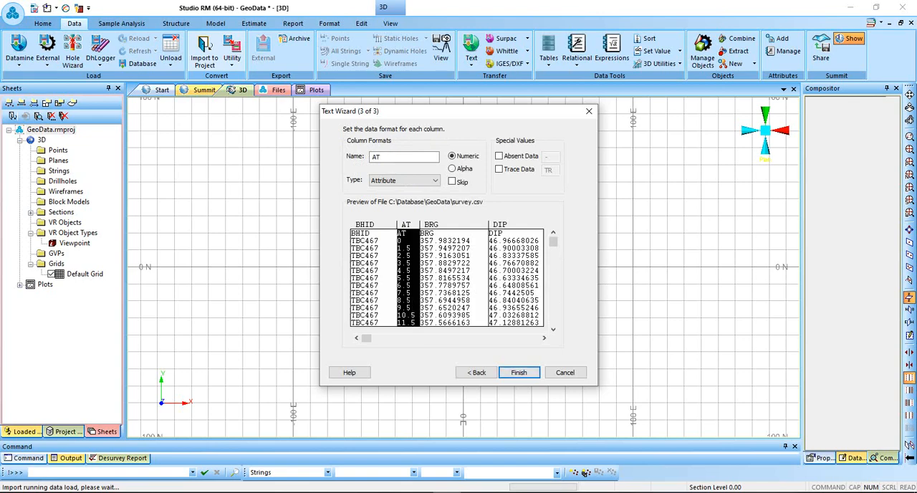
pyautogui.click(452, 278)
pyautogui.click(515, 278)
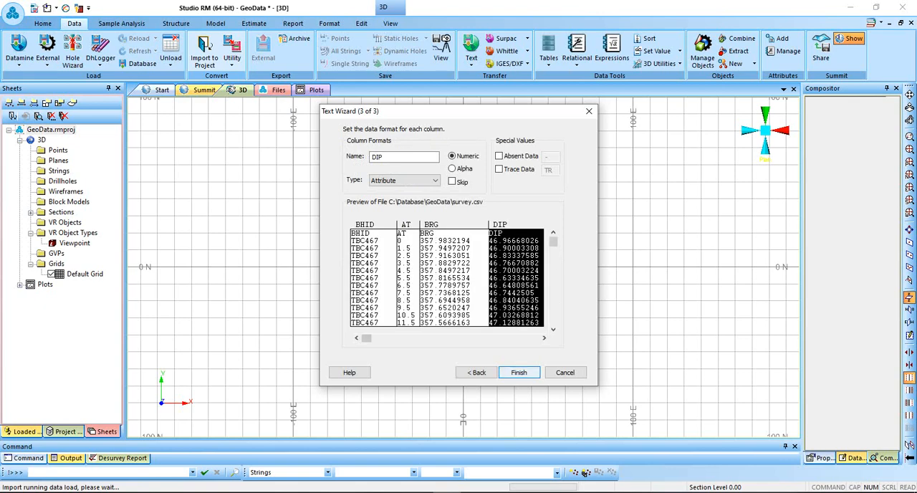
pyautogui.click(518, 372)
# Set the base file name of the imported table to survey and complete the import.
pyautogui.click(432, 165)
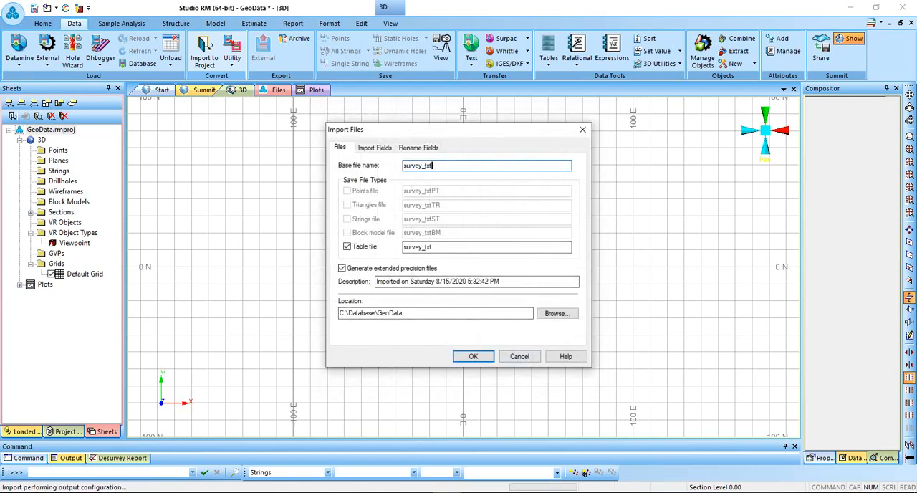
pyautogui.press('BackSpace')
pyautogui.press('BackSpace')
pyautogui.press('BackSpace')
pyautogui.press('BackSpace')
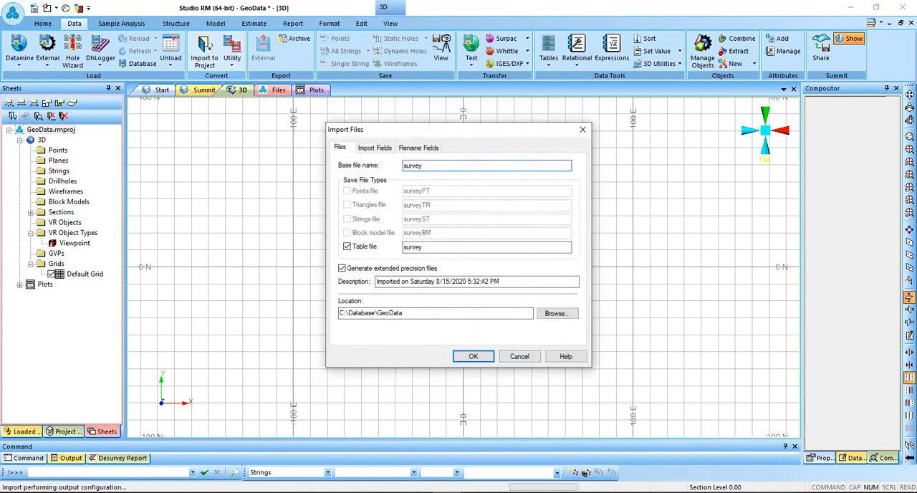
pyautogui.press('Return')
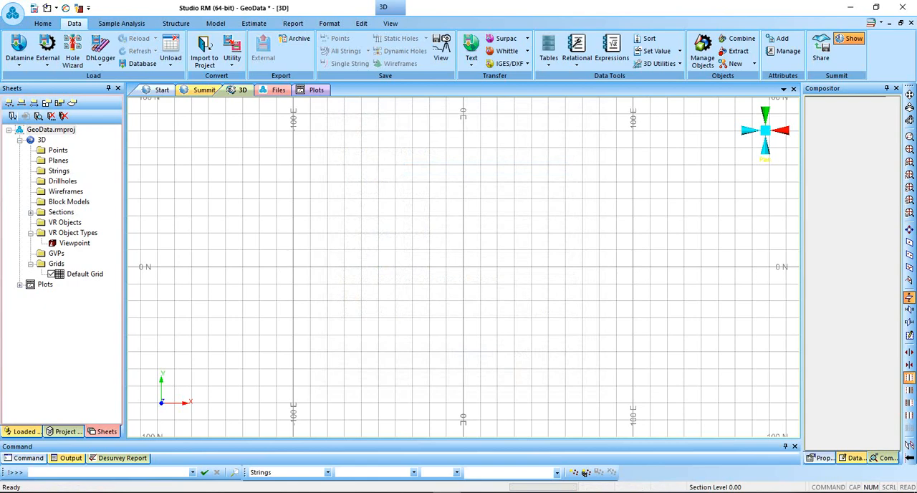
# Examine the project's file list, checking which imported tables are classed as assays, collars and downhole surveys.
pyautogui.click(64, 432)
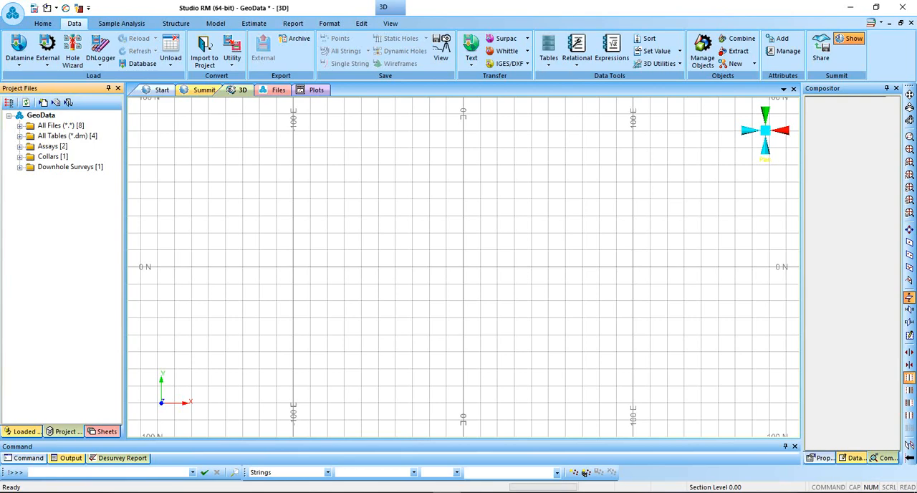
pyautogui.click(52, 146)
pyautogui.doubleClick(52, 146)
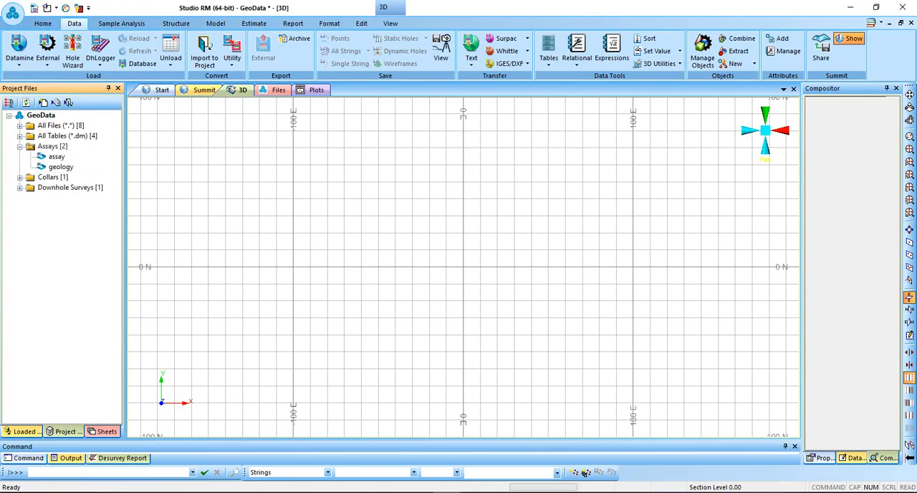
pyautogui.click(57, 156)
pyautogui.click(61, 167)
pyautogui.click(20, 177)
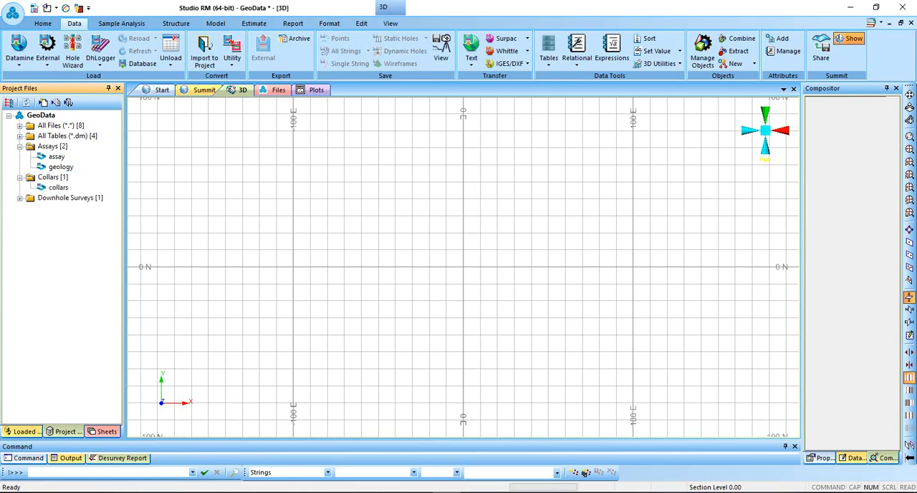
pyautogui.click(19, 198)
pyautogui.click(19, 146)
pyautogui.click(20, 157)
pyautogui.click(19, 166)
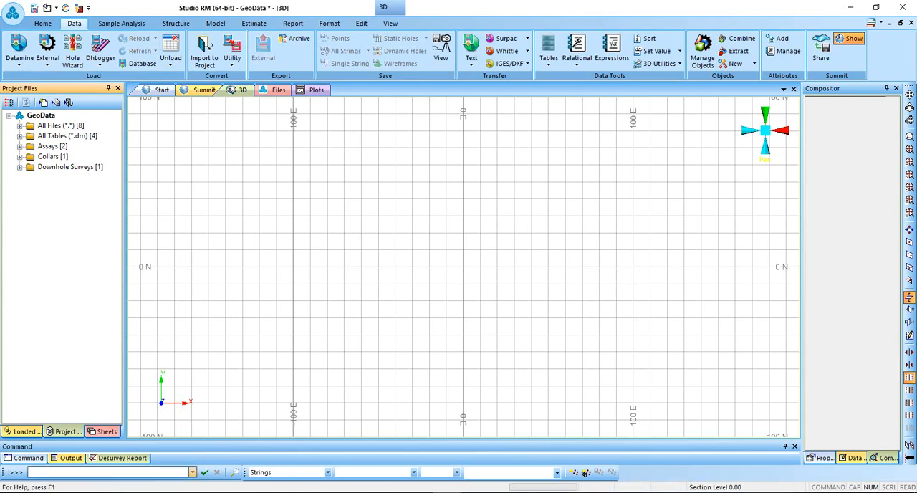
pyautogui.click(109, 472)
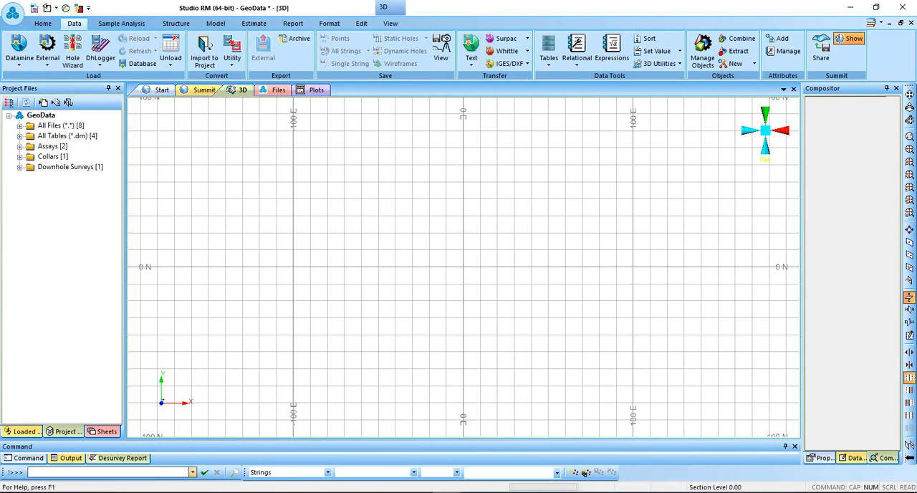
pyautogui.press('capslock')
pyautogui.write('HOLES3D')
pyautogui.press('Return')
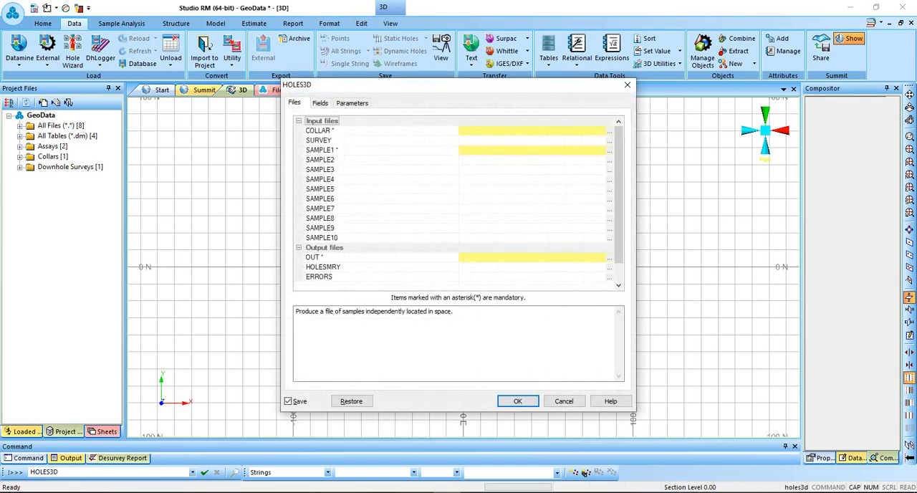
pyautogui.click(627, 85)
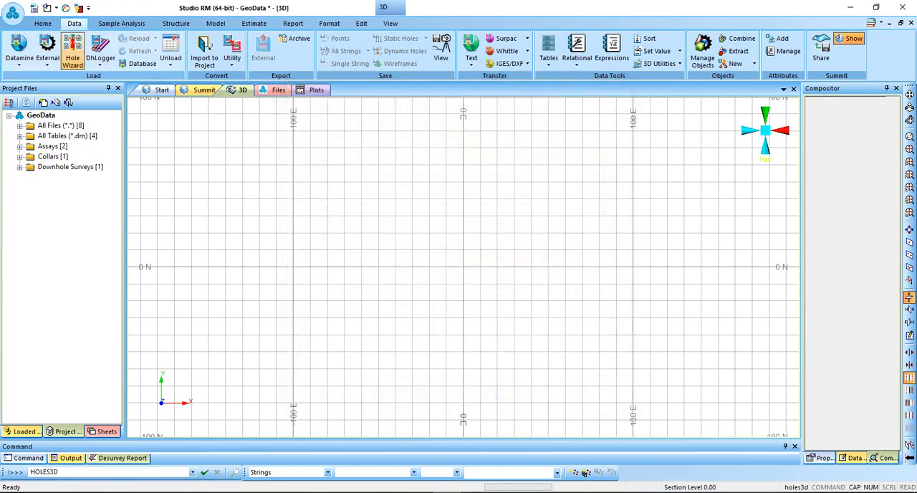
# Start the HOLES3D static drillhole desurvey and assign the collars table as COLLAR and the survey table as SURVEY.
pyautogui.click(121, 23)
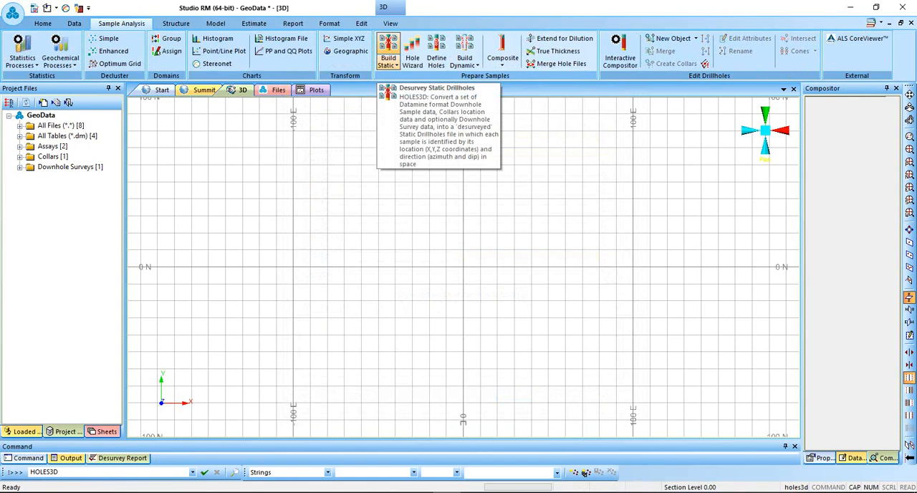
pyautogui.click(388, 44)
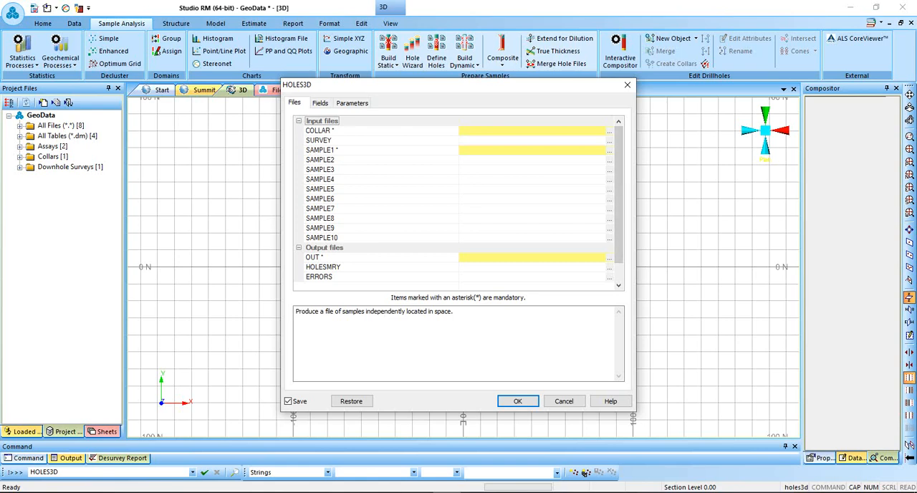
pyautogui.click(610, 132)
pyautogui.click(406, 131)
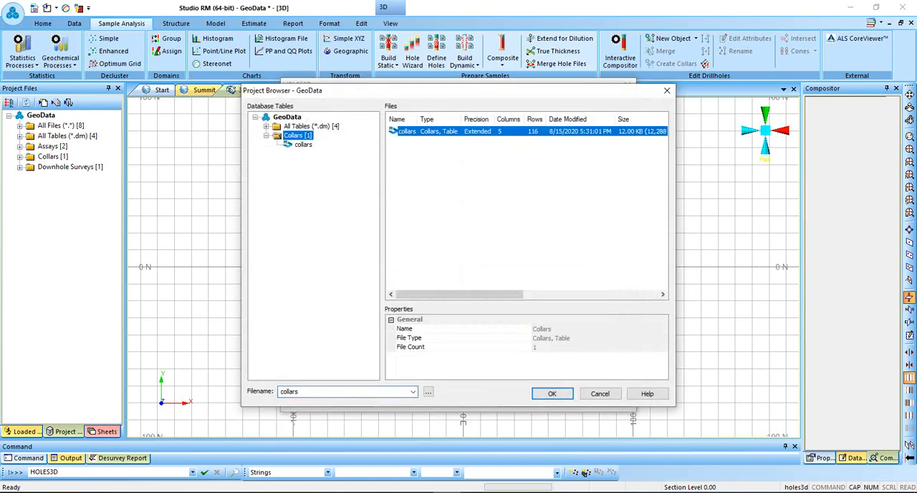
pyautogui.click(552, 393)
pyautogui.click(463, 141)
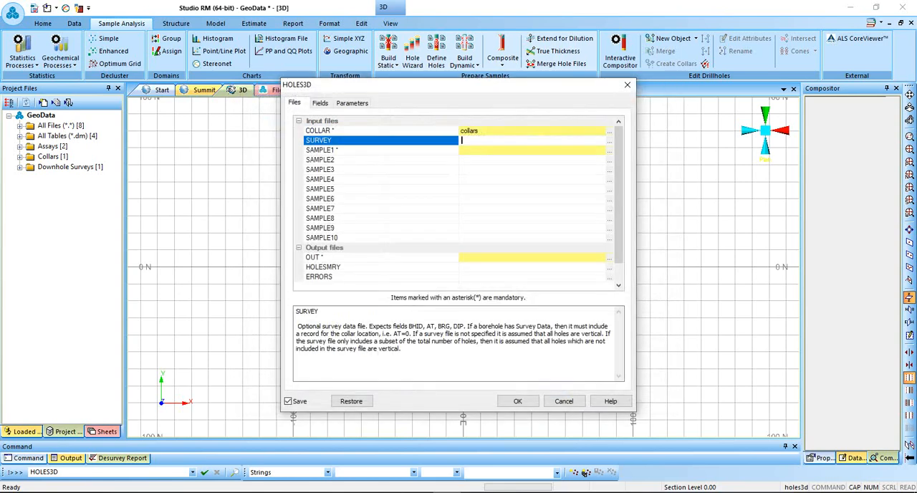
pyautogui.click(610, 141)
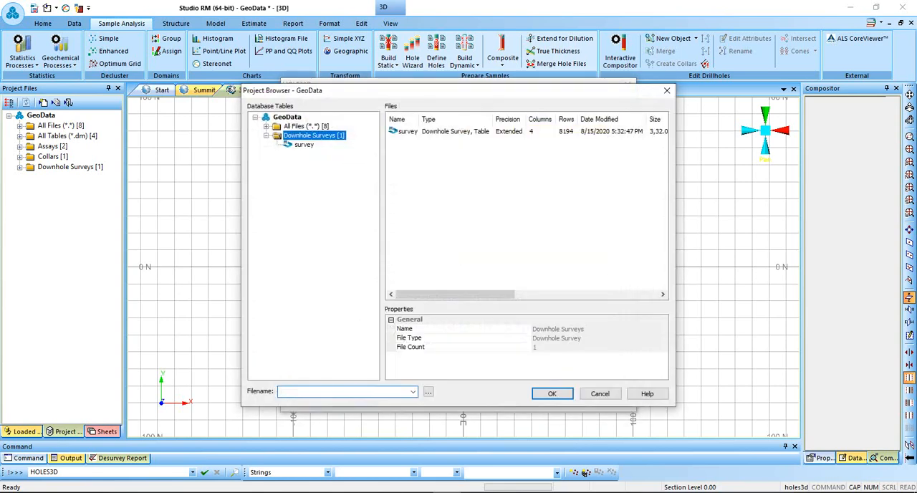
pyautogui.click(407, 131)
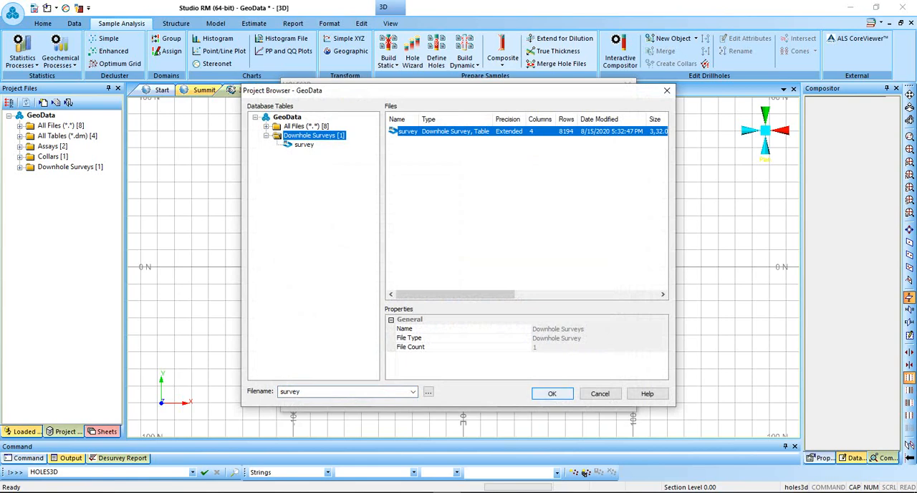
pyautogui.click(552, 394)
# Assign the assay table as SAMPLE1 and the geology table as SAMPLE2 in the desurvey inputs.
pyautogui.click(609, 151)
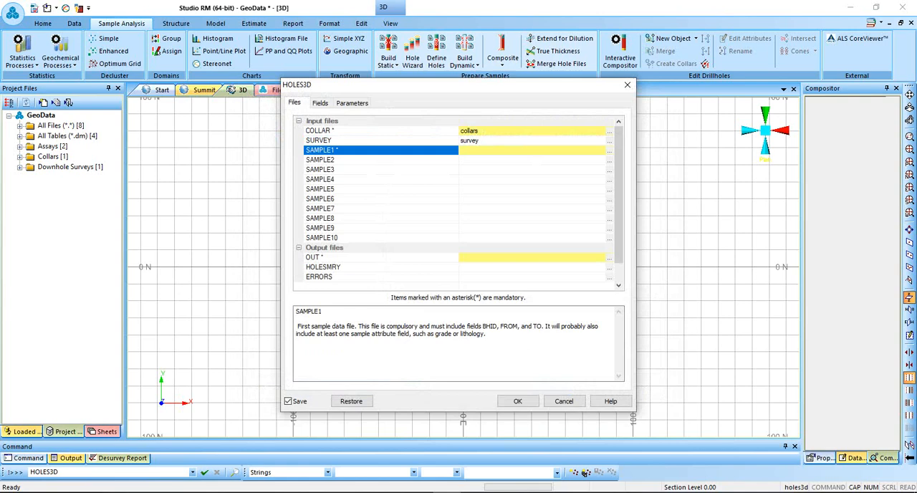
pyautogui.click(610, 150)
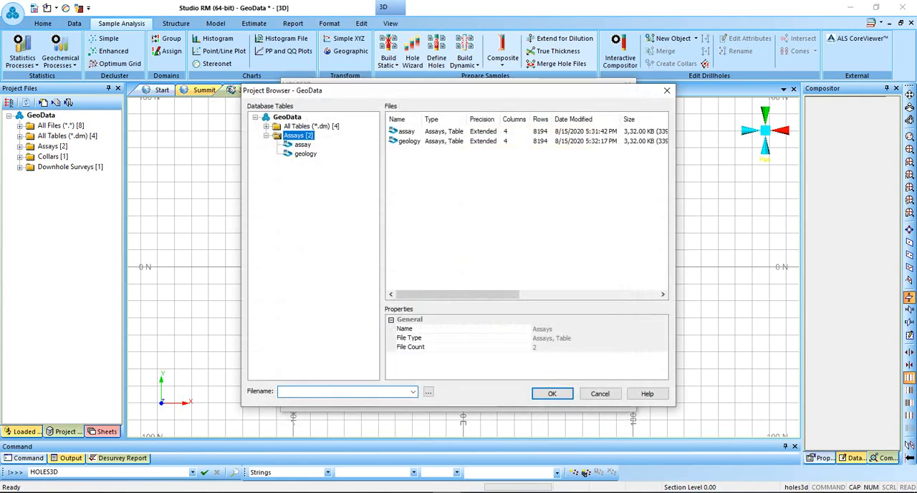
pyautogui.click(407, 132)
pyautogui.press('Return')
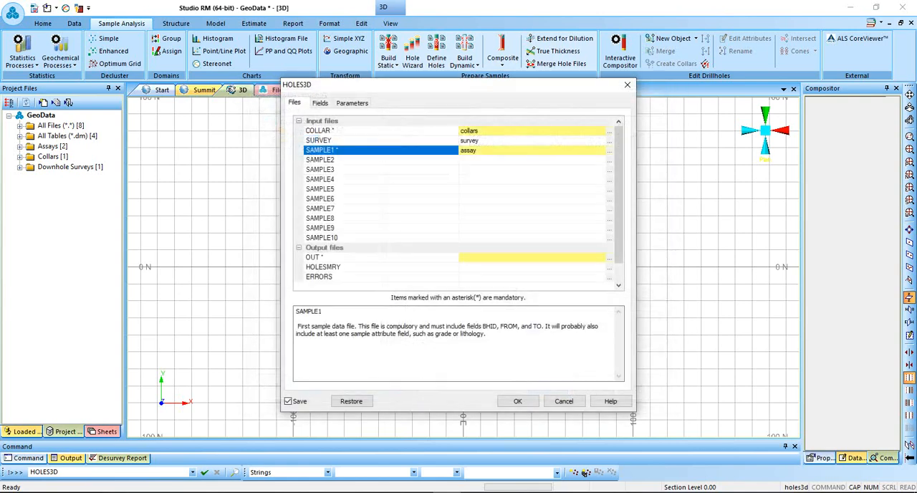
pyautogui.click(463, 160)
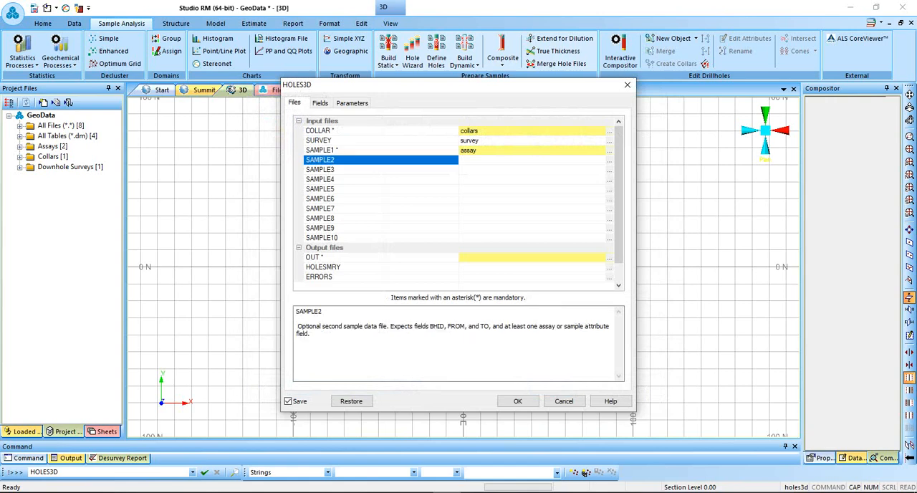
pyautogui.click(610, 161)
pyautogui.click(409, 142)
pyautogui.click(463, 169)
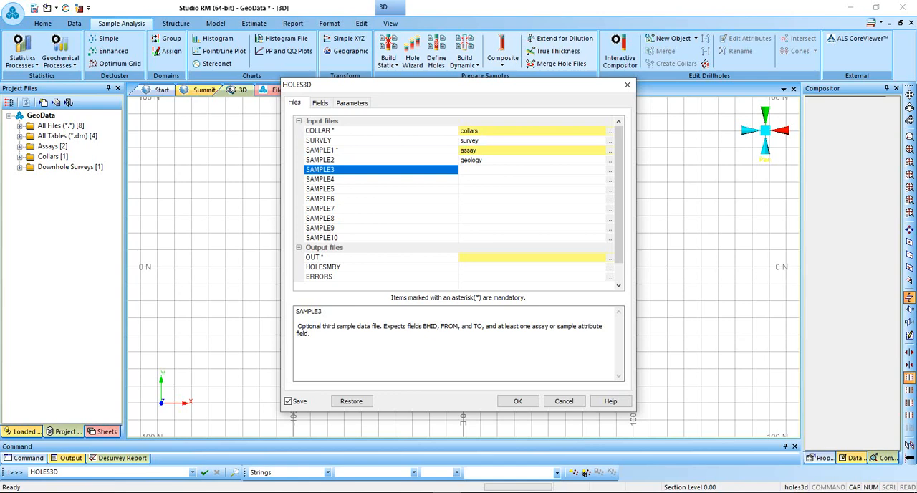
# Name the desurvey output files dh for OUT, Hsmry for HOLESMRY and Herr for ERRORS.
pyautogui.click(531, 257)
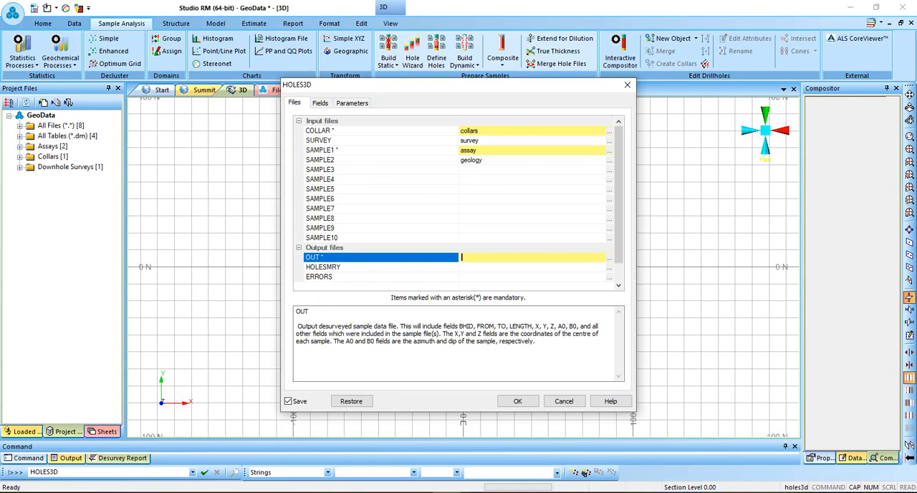
pyautogui.write('dh')
pyautogui.press('Return')
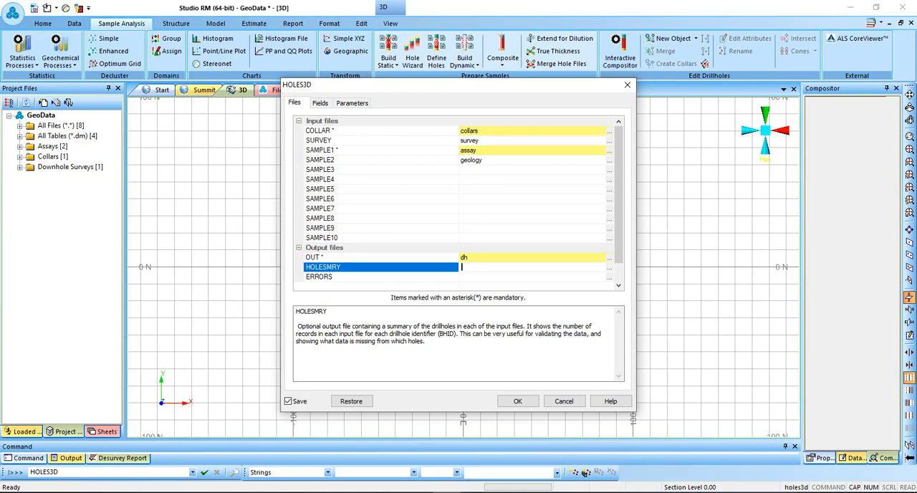
pyautogui.write('Hsmry')
pyautogui.click(462, 277)
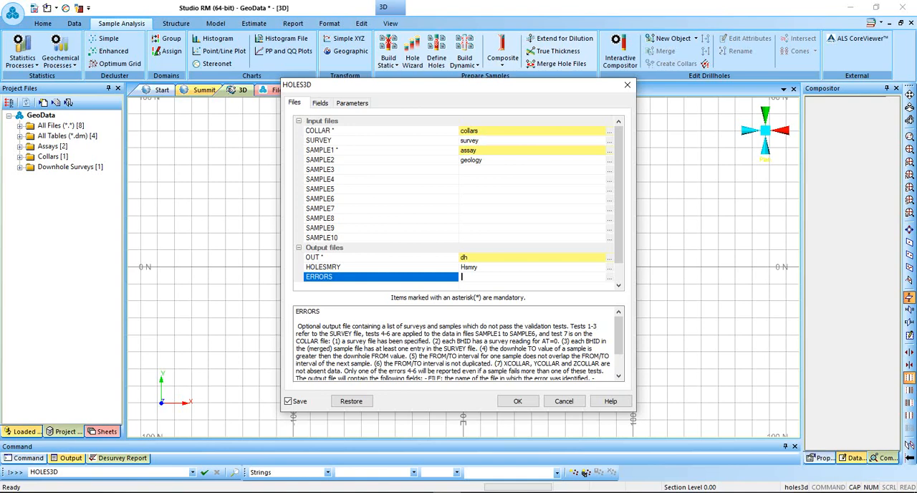
pyautogui.write('Herr')
# Check the HOLES3D field assignments and parameters, keep them as they are, and run the desurvey.
pyautogui.hotkey('ctrl', 'Tab')
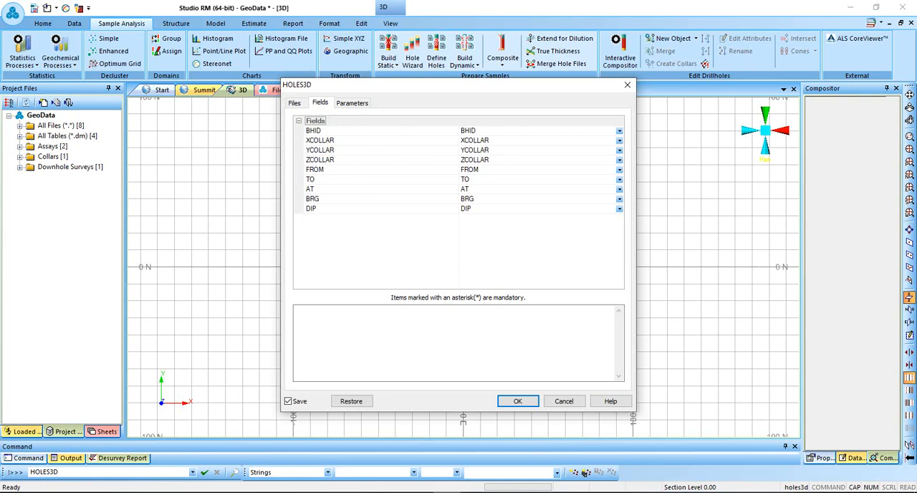
pyautogui.click(351, 103)
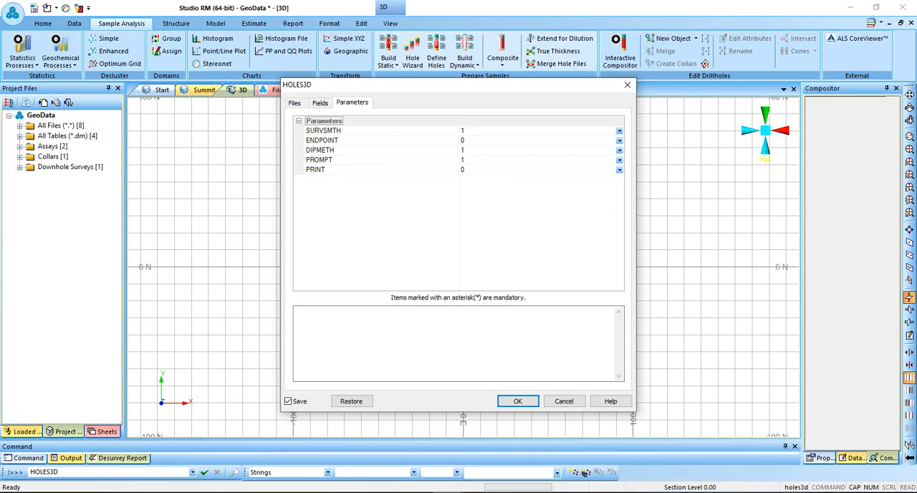
pyautogui.click(294, 103)
pyautogui.click(518, 401)
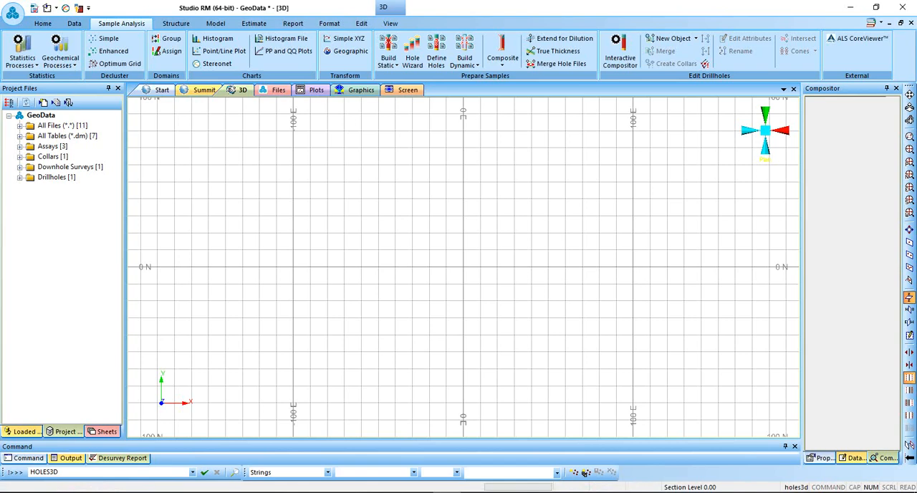
# Load the dh drillhole file from the project into the 3D view and inspect the hole traces from oblique angles.
pyautogui.click(53, 188)
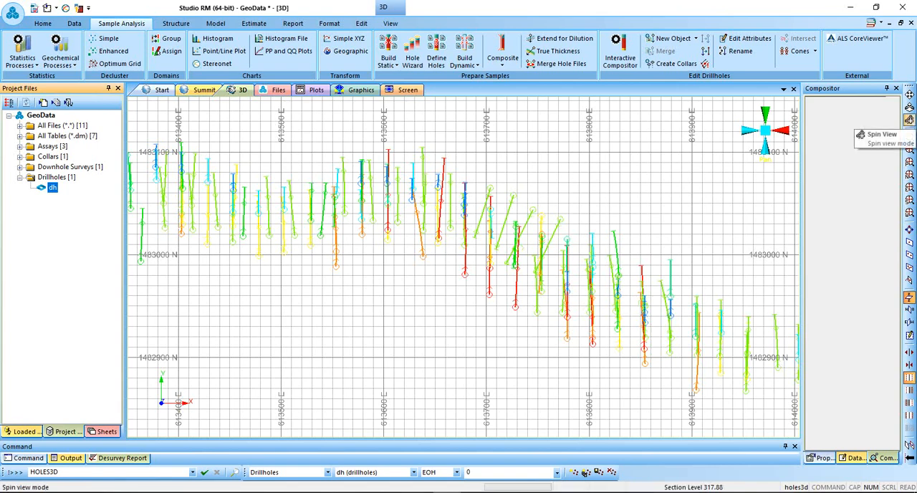
pyautogui.click(909, 120)
pyautogui.moveTo(558, 193); pyautogui.dragTo(577, 129)
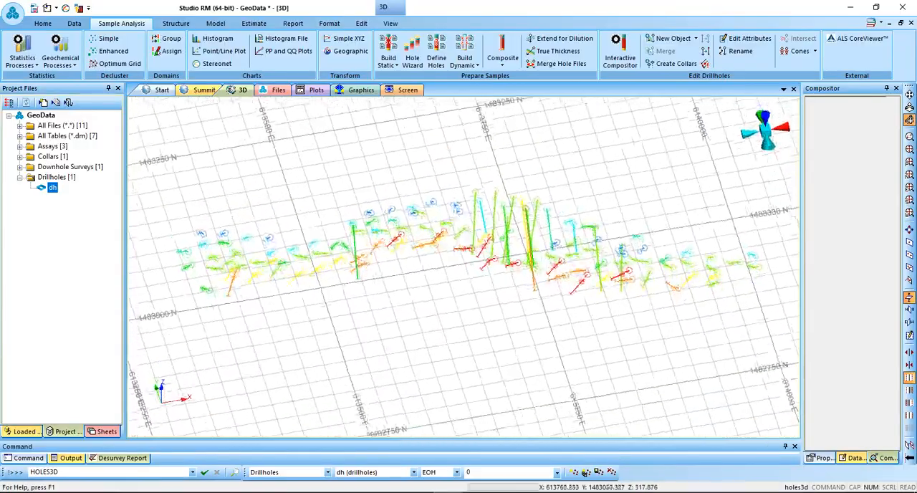
pyautogui.moveTo(527, 217); pyautogui.dragTo(633, 215)
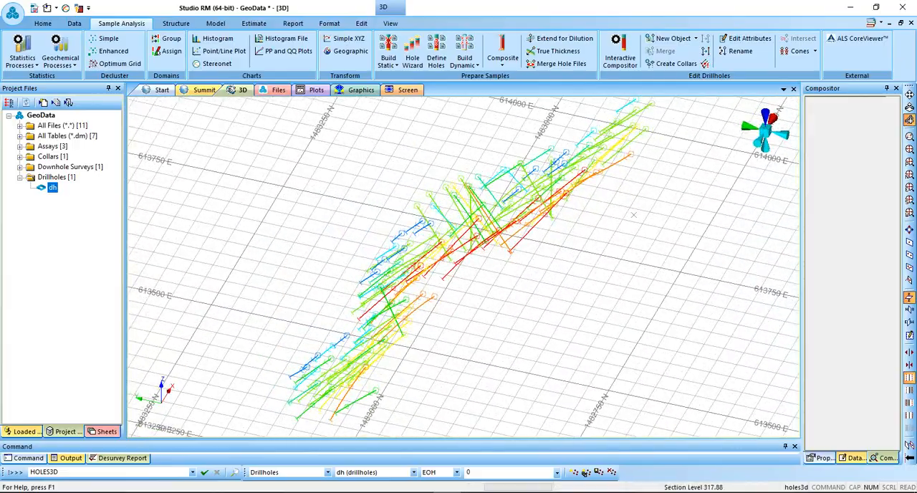
# Examine the dh drillholes in plan, in north-, east- and west-looking views, and from an oblique angle.
pyautogui.click(909, 162)
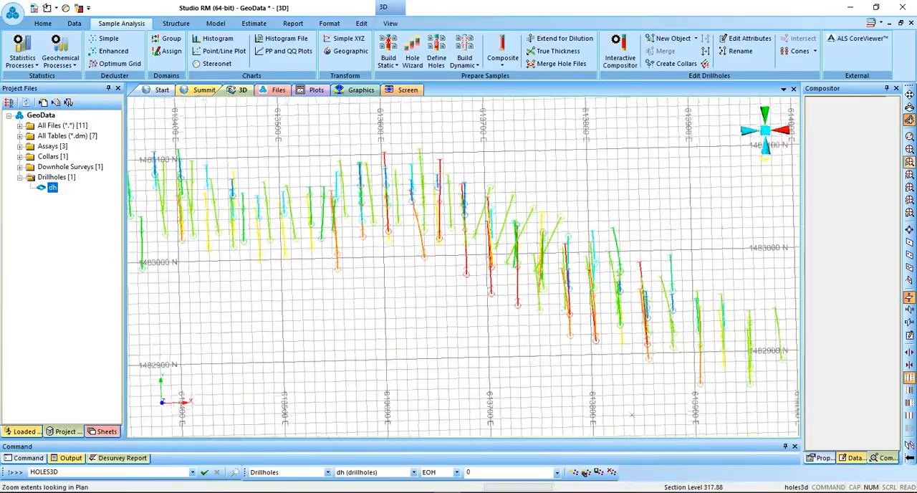
pyautogui.click(909, 175)
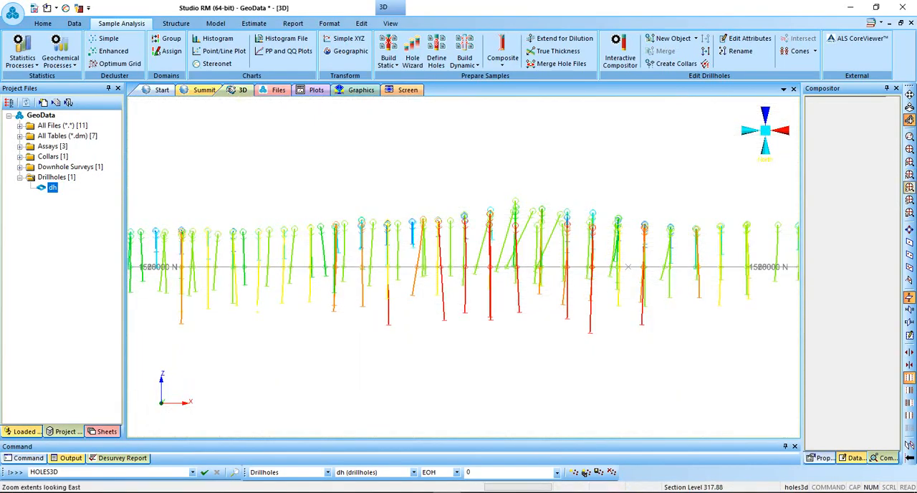
pyautogui.click(909, 201)
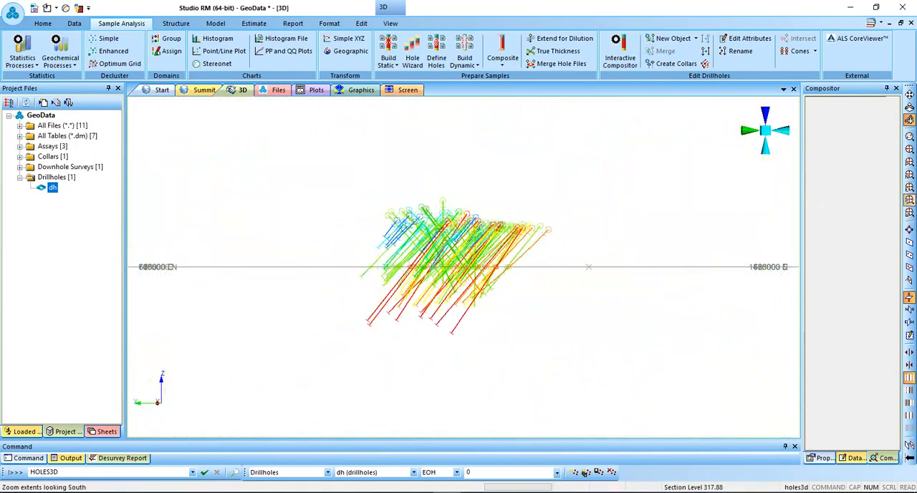
pyautogui.click(909, 213)
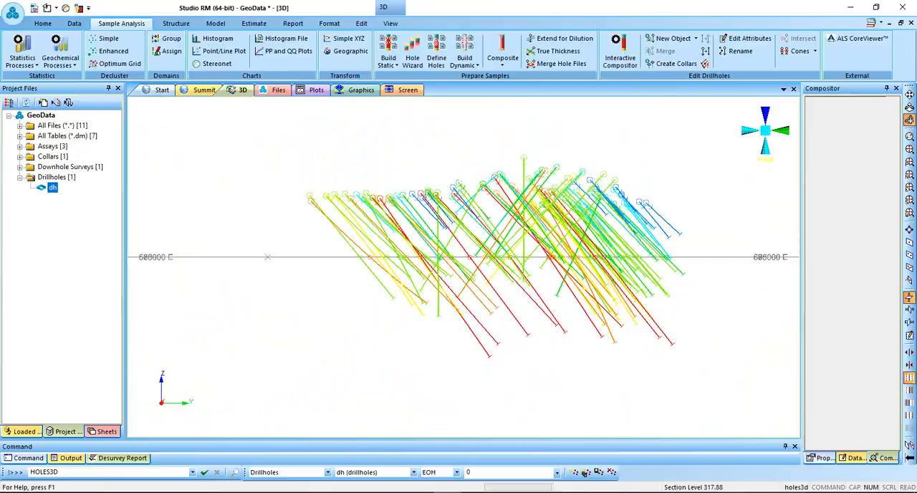
pyautogui.keyDown('shift'); pyautogui.moveTo(501, 222); pyautogui.dragTo(406, 298); pyautogui.keyUp('shift')
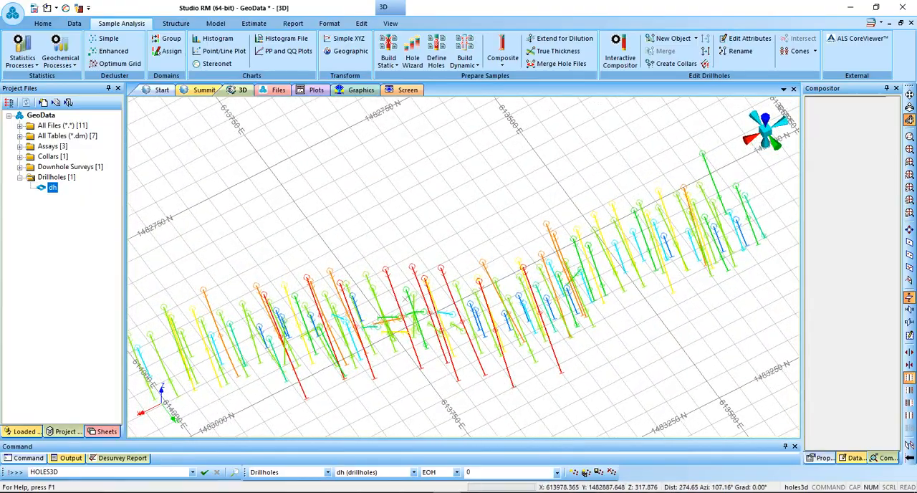
# Colour the dh drillholes with the TIBA_AU legend based on the GOLD column.
pyautogui.click(104, 431)
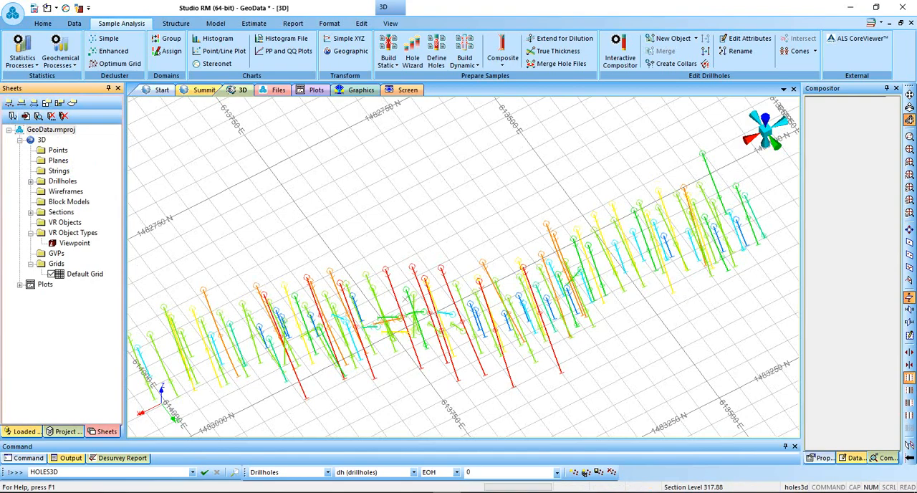
pyautogui.doubleClick(62, 181)
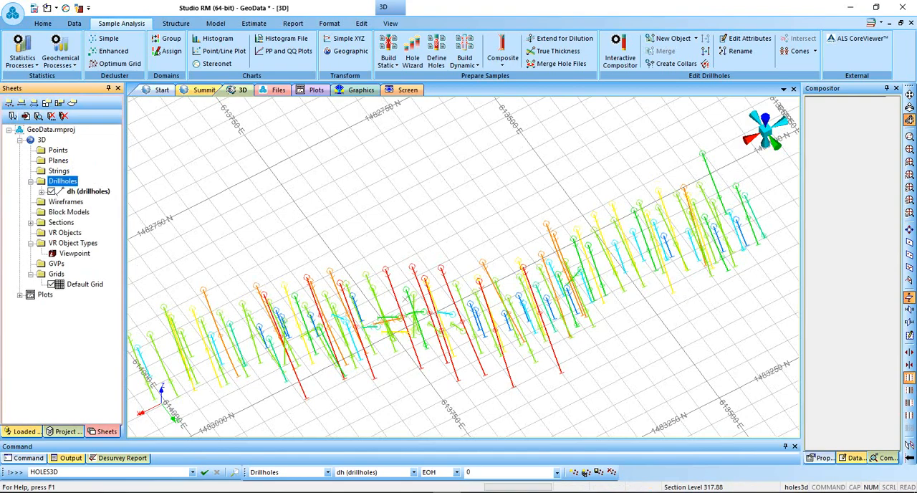
pyautogui.doubleClick(88, 192)
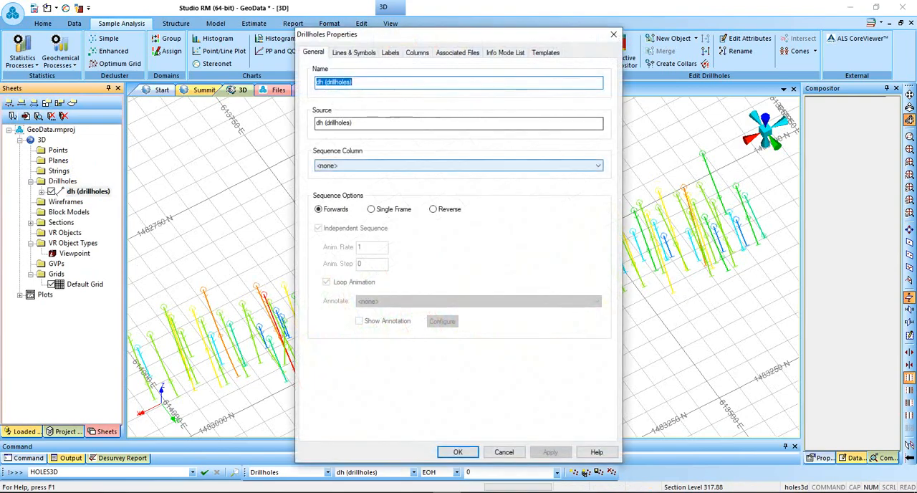
pyautogui.moveTo(446, 37); pyautogui.dragTo(240, 31)
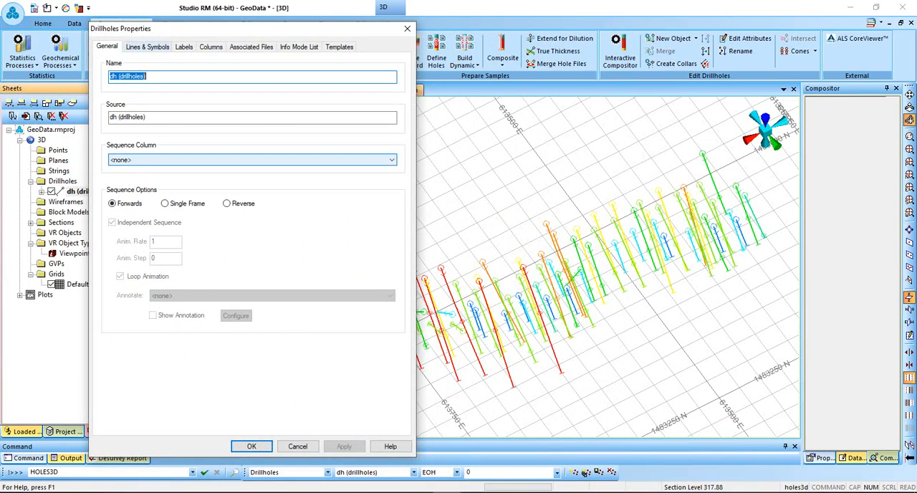
pyautogui.click(147, 47)
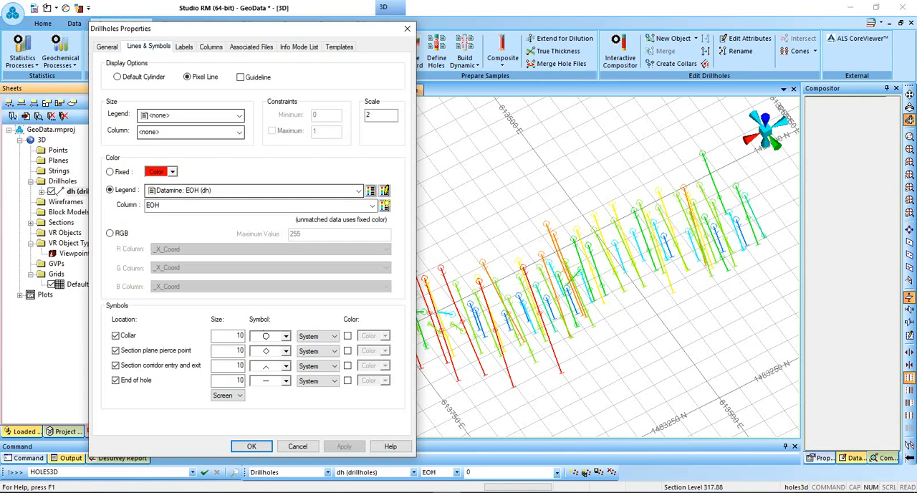
pyautogui.click(358, 191)
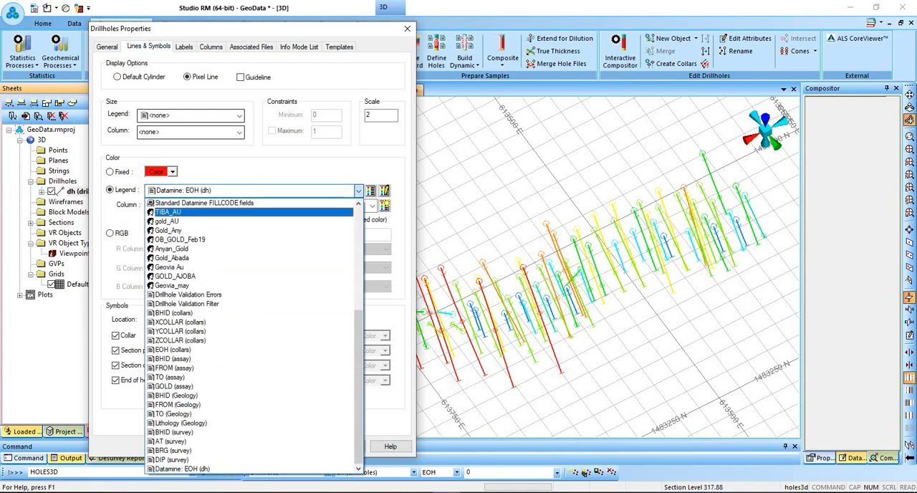
pyautogui.click(172, 212)
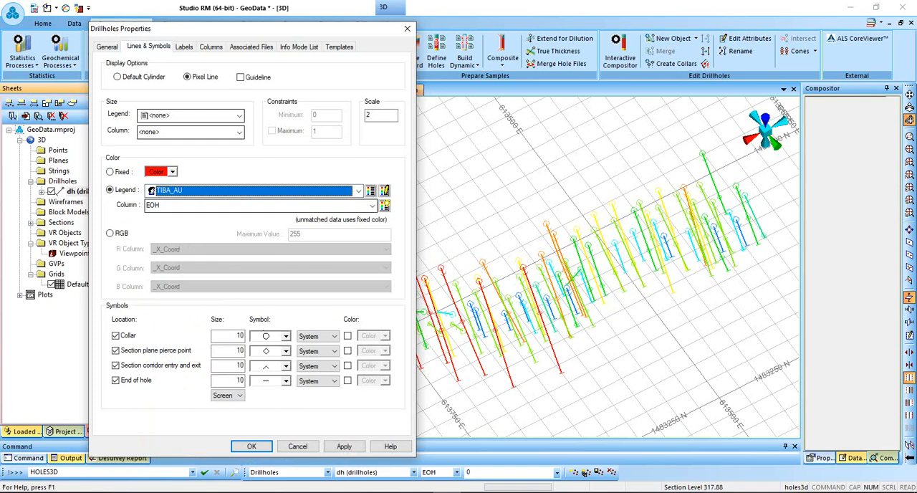
pyautogui.click(372, 206)
pyautogui.click(172, 282)
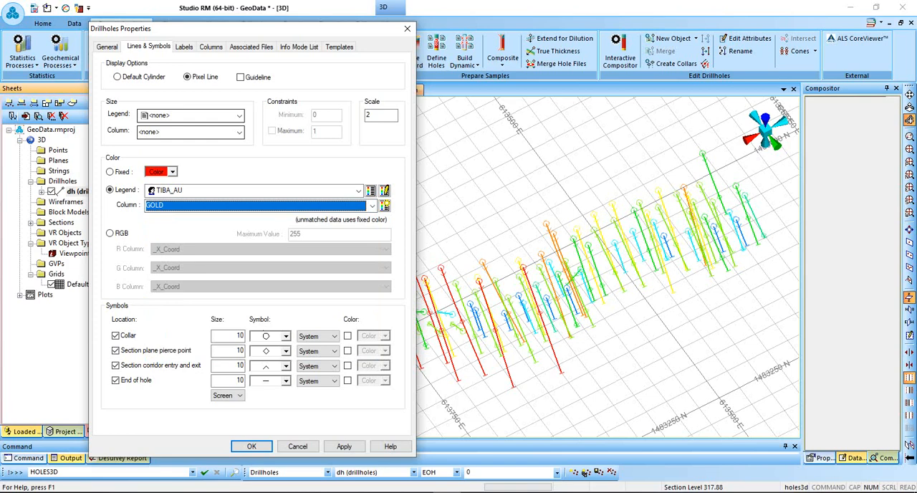
# Turn off the collar, section plane pierce point and section corridor symbols for the drillholes, and apply the display settings.
pyautogui.click(115, 335)
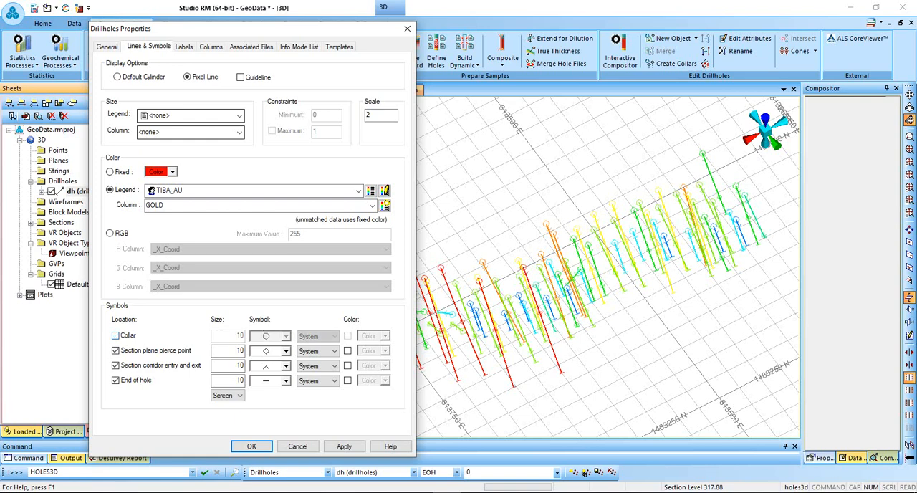
pyautogui.click(116, 350)
pyautogui.click(116, 365)
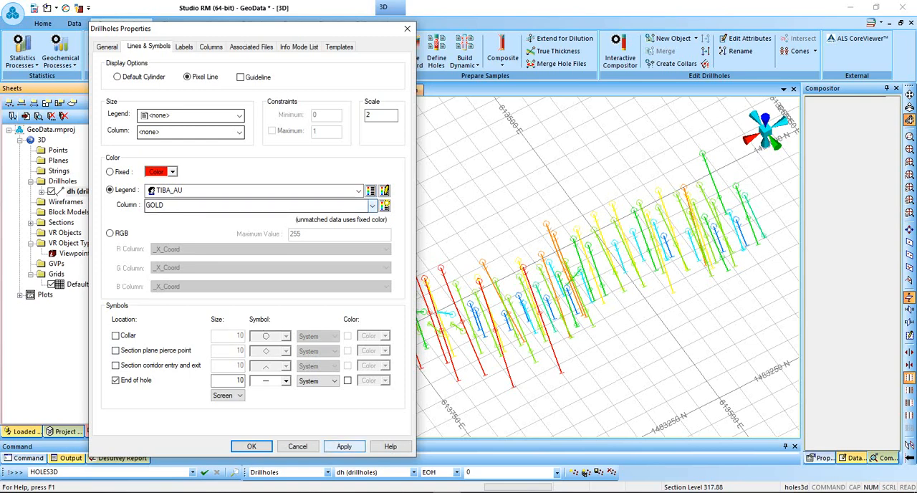
pyautogui.click(344, 446)
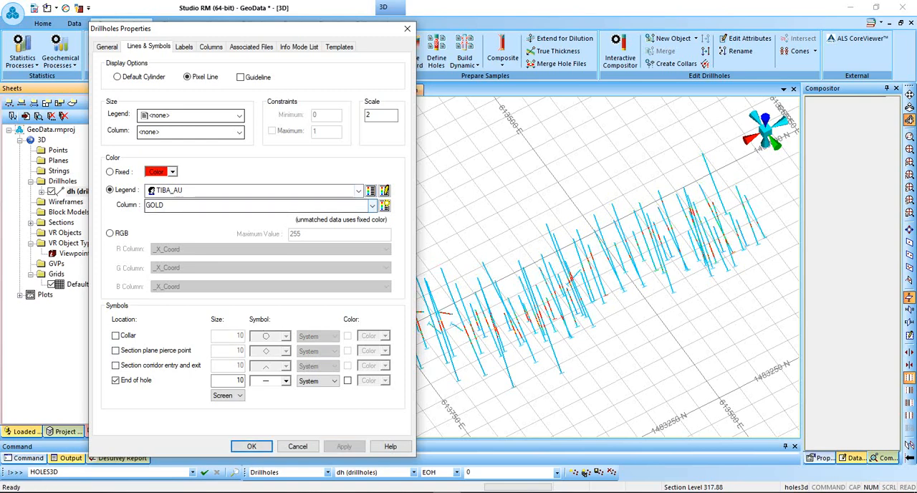
# Display the TIBA_AU legend preview and examine the gold grade intervals along the drillholes in 3D.
pyautogui.click(370, 190)
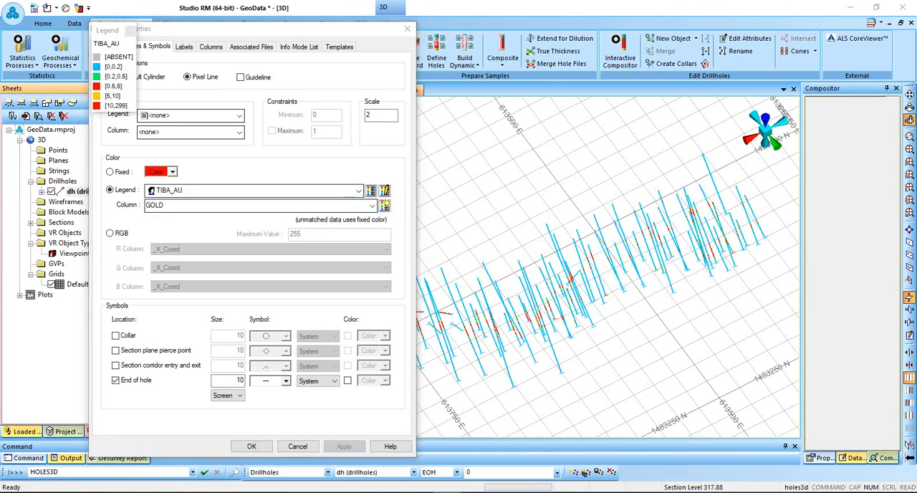
pyautogui.moveTo(250, 29); pyautogui.dragTo(298, 6)
pyautogui.click(299, 424)
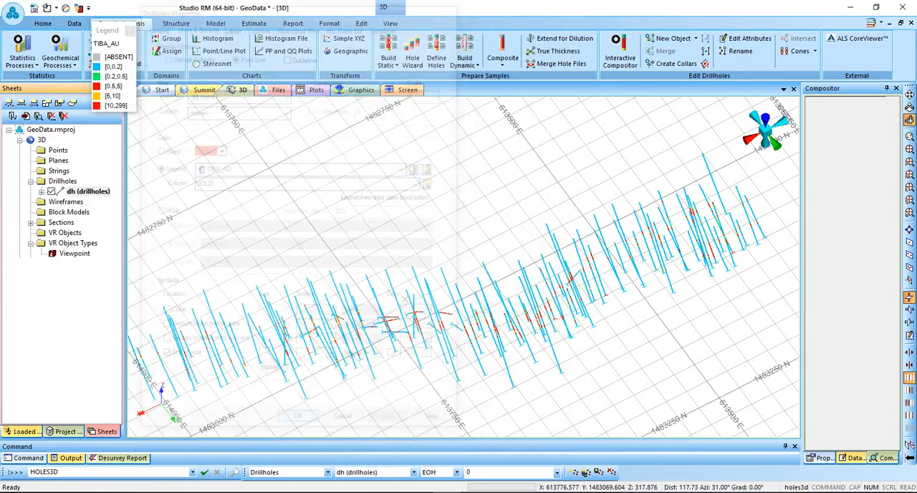
pyautogui.moveTo(491, 322); pyautogui.dragTo(472, 279)
pyautogui.moveTo(391, 257); pyautogui.dragTo(375, 325)
pyautogui.scroll(5, 384, 339)
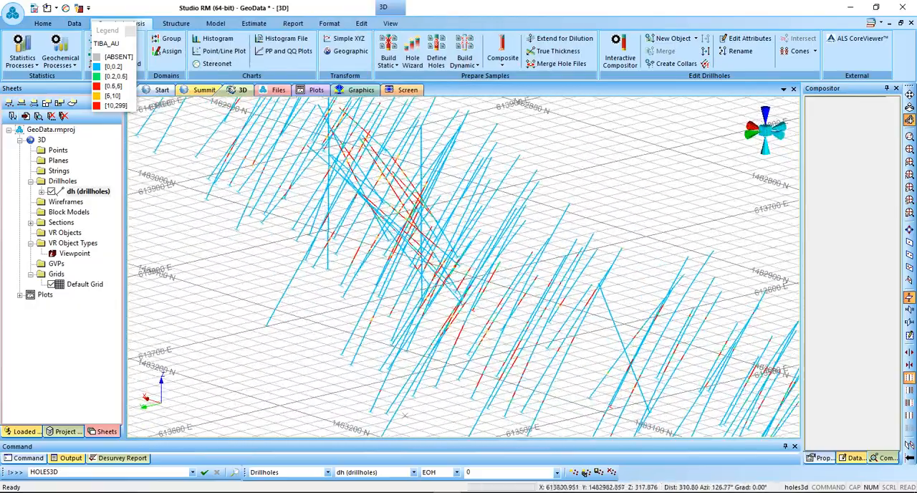
pyautogui.keyDown('shift'); pyautogui.moveTo(308, 276); pyautogui.dragTo(495, 298); pyautogui.keyUp('shift')
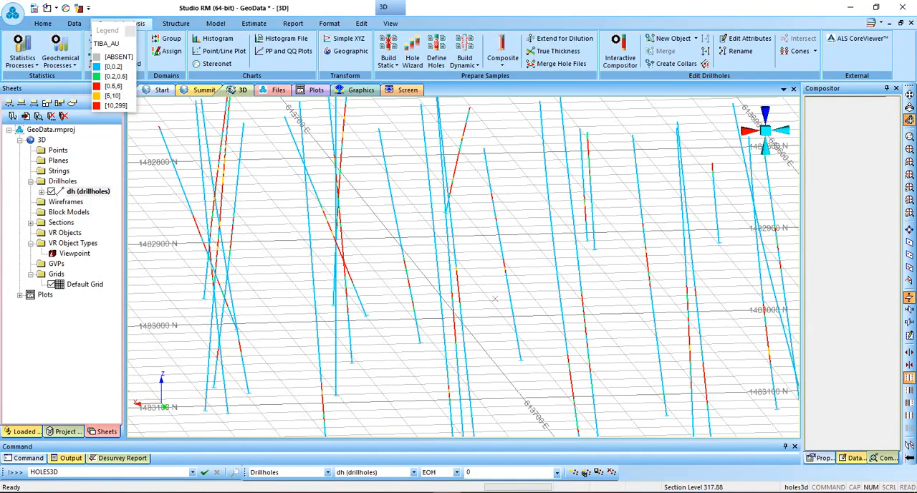
pyautogui.moveTo(497, 302); pyautogui.dragTo(427, 246)
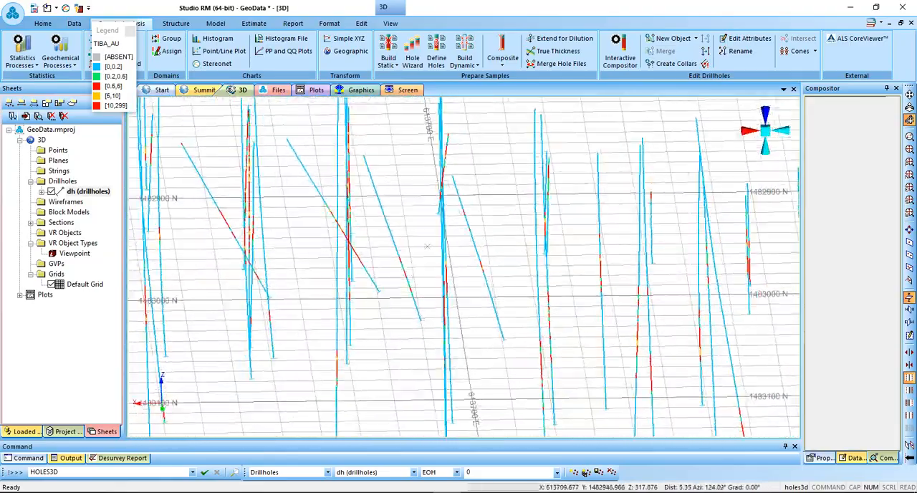
# Open the Legends Manager from the line colour settings of the dh drillholes.
pyautogui.click(63, 181)
pyautogui.click(88, 191)
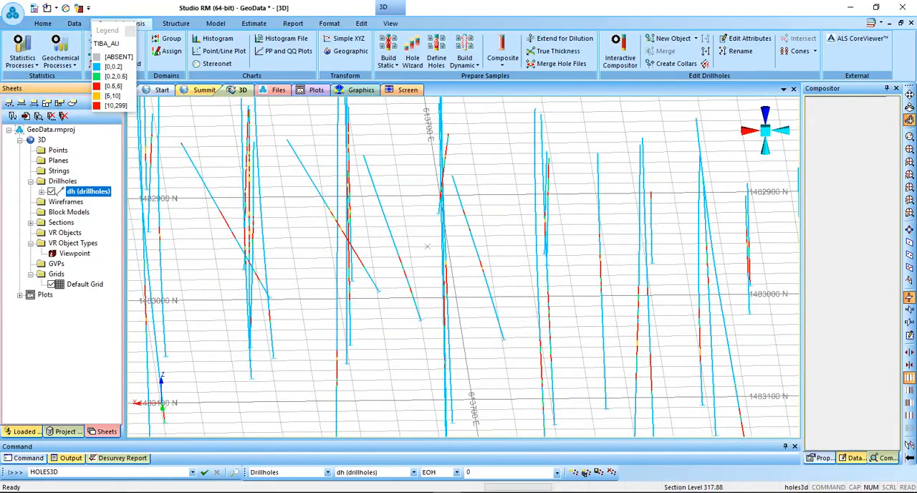
pyautogui.doubleClick(88, 191)
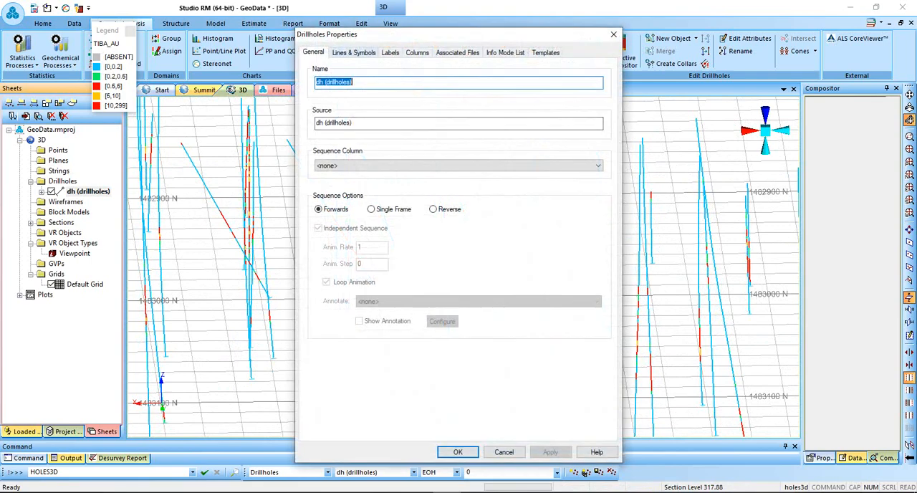
pyautogui.click(355, 52)
pyautogui.moveTo(358, 34); pyautogui.dragTo(129, 16)
pyautogui.click(347, 178)
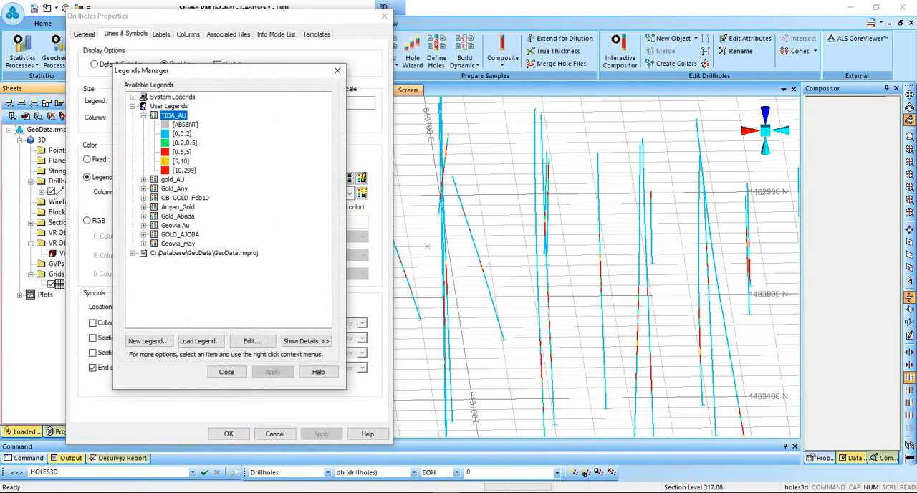
# Show the details of the TIBA_AU legend's [0,0.2] interval and check its range limits.
pyautogui.doubleClick(182, 134)
pyautogui.doubleClick(502, 187)
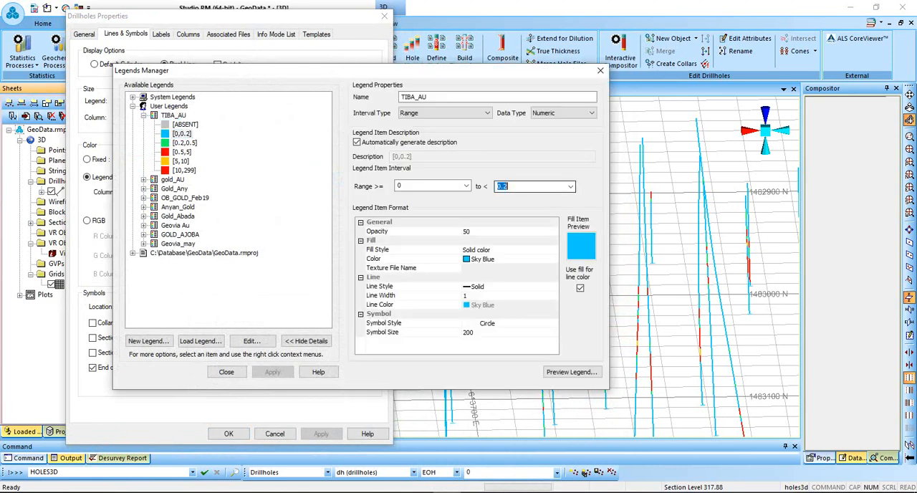
pyautogui.doubleClick(401, 186)
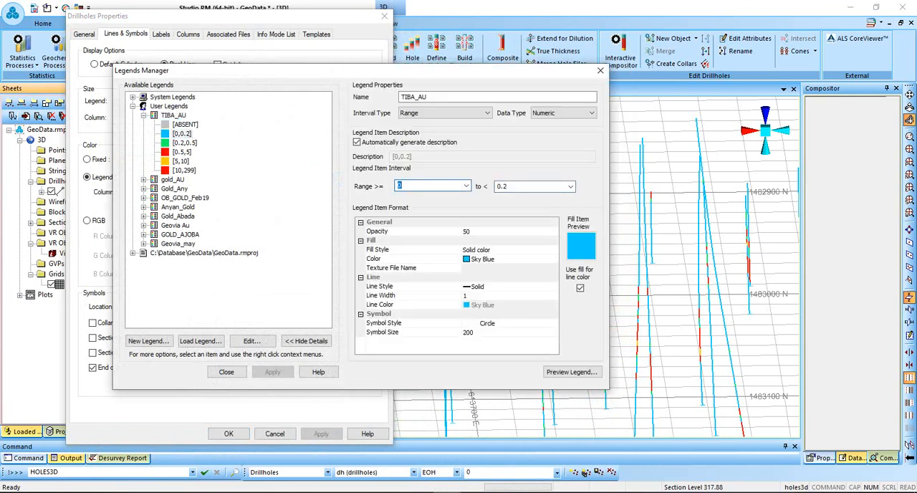
# Set the fill colour of the TIBA_AU legend's [0.5,5] interval to yellow.
pyautogui.click(182, 152)
pyautogui.doubleClick(403, 186)
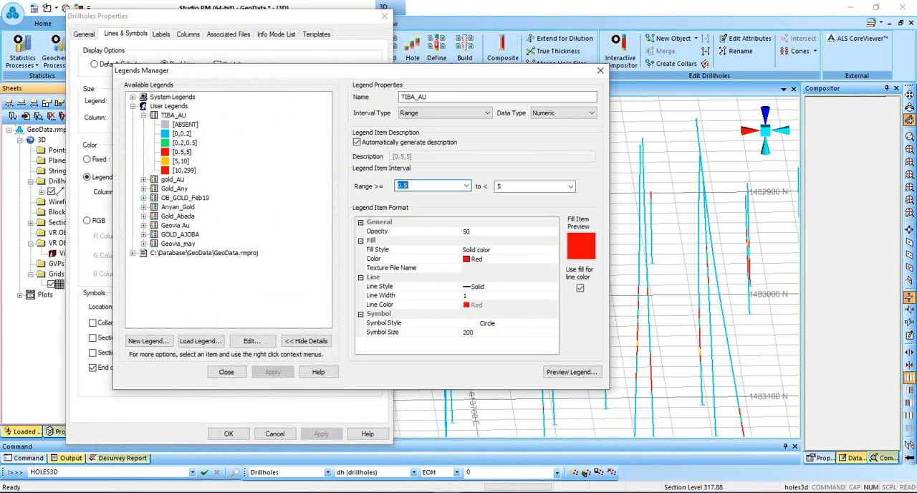
pyautogui.doubleClick(500, 186)
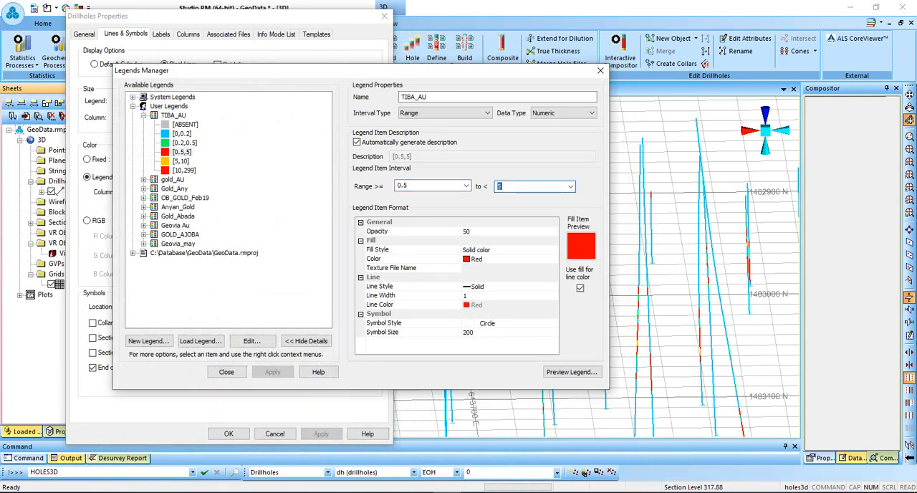
pyautogui.click(495, 259)
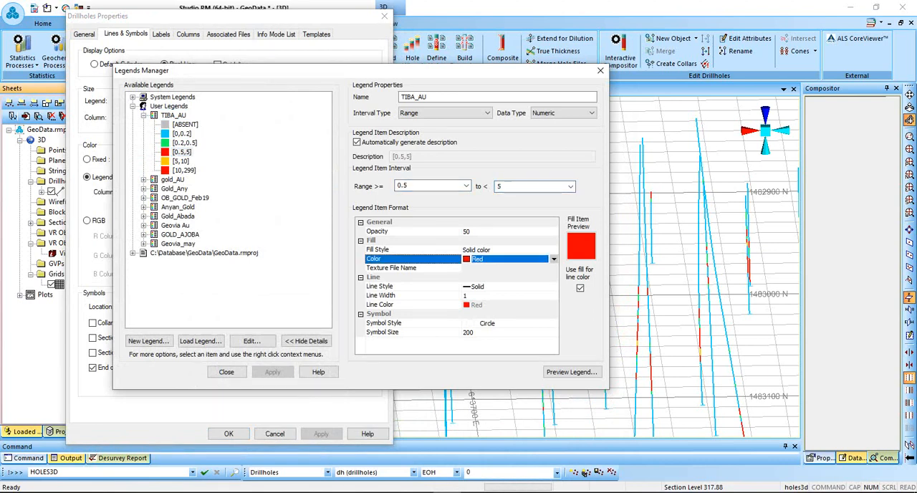
pyautogui.click(554, 258)
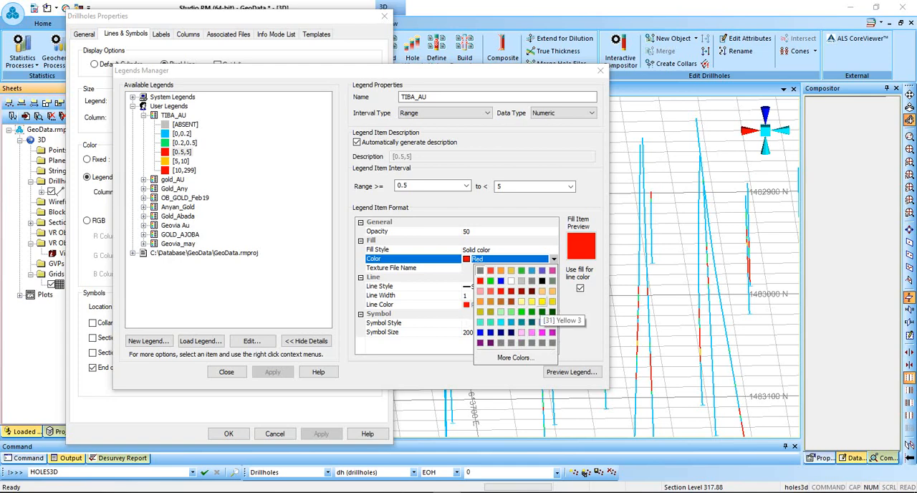
pyautogui.click(520, 301)
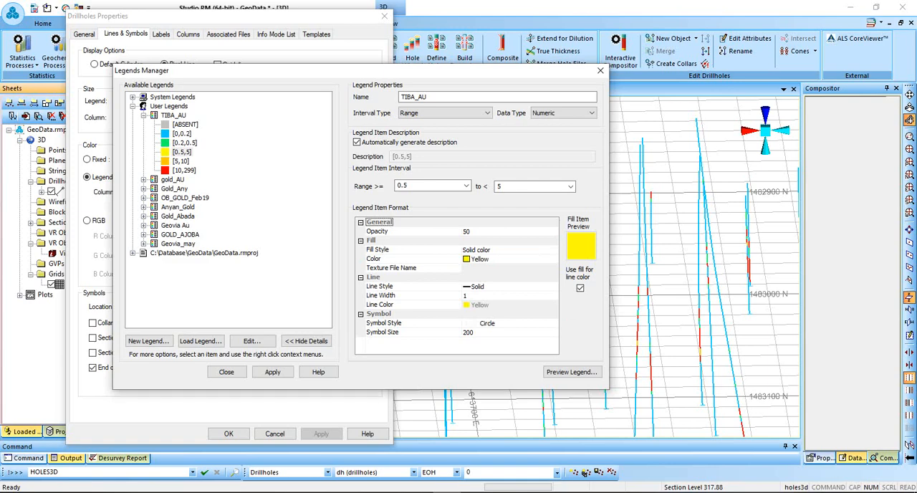
# Set the fill colour of the TIBA_AU legend's [5,10] interval to pink and preview the legend.
pyautogui.click(181, 161)
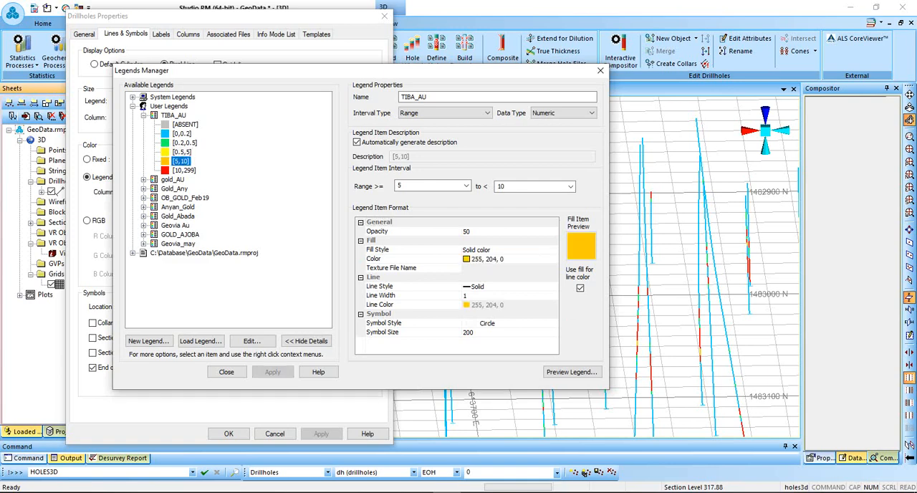
pyautogui.click(502, 259)
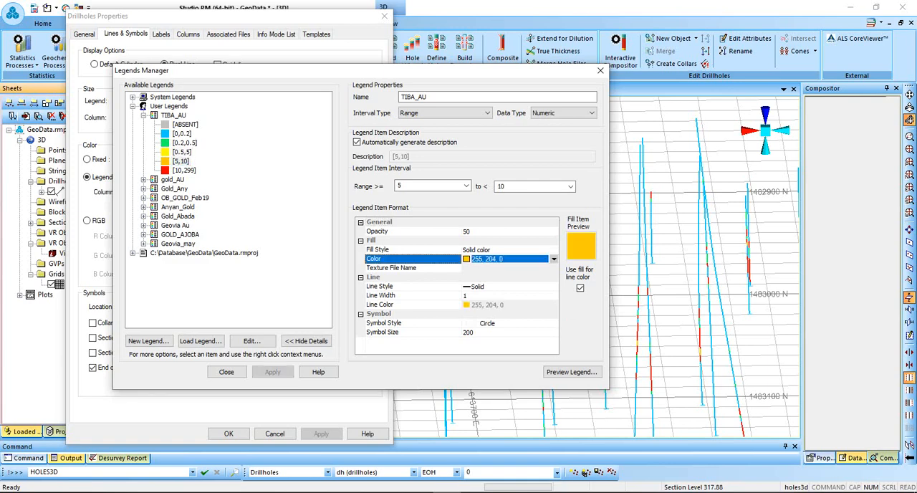
pyautogui.click(553, 259)
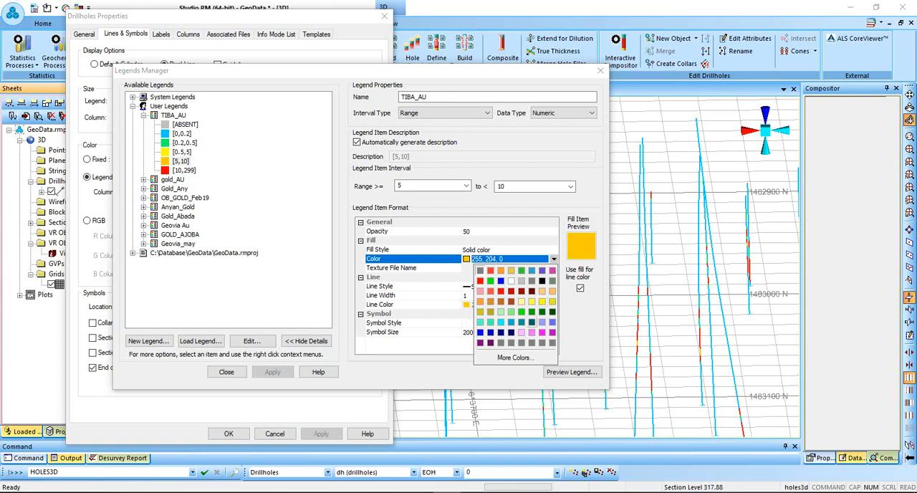
pyautogui.click(542, 331)
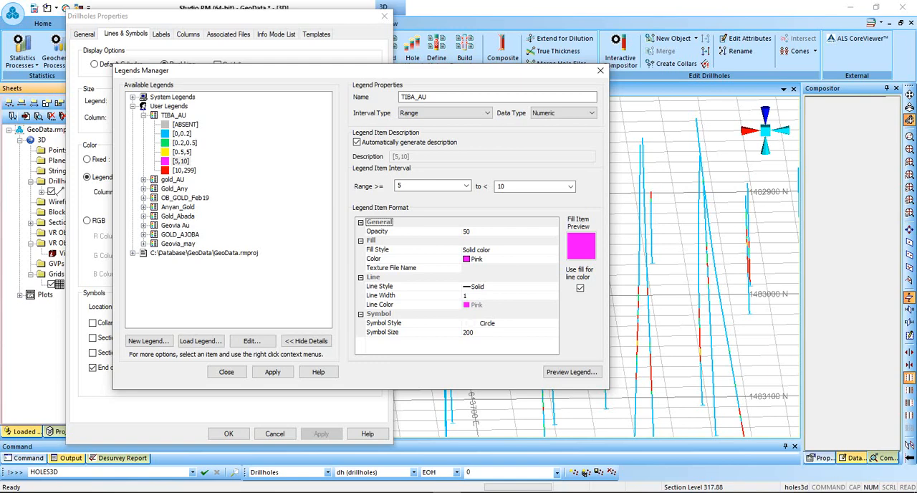
pyautogui.click(572, 372)
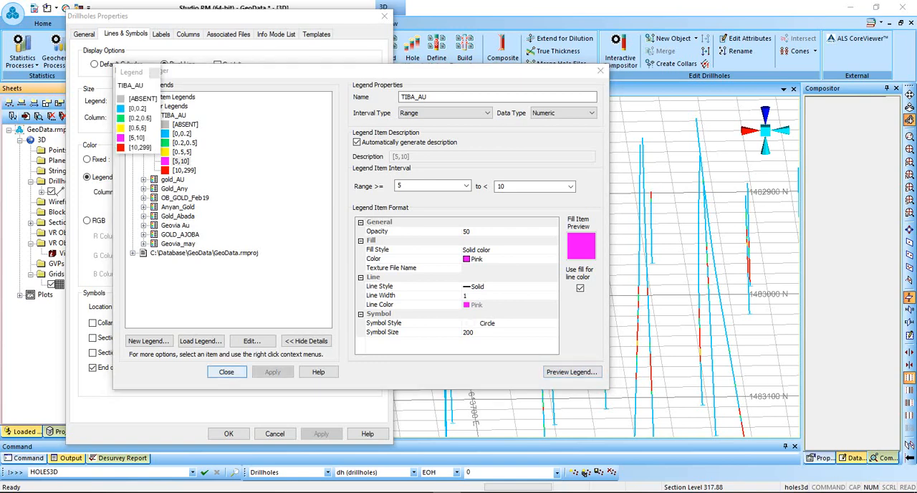
pyautogui.click(226, 372)
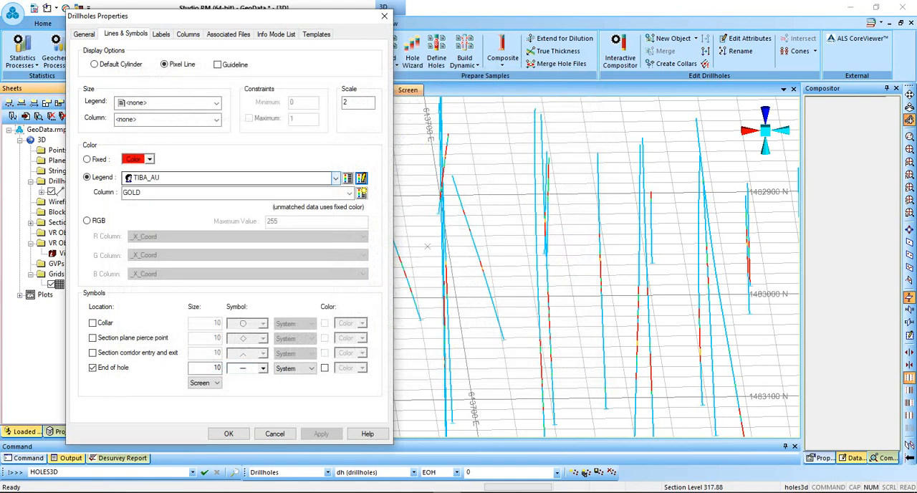
# Refresh the drillhole line colouring by switching the legend to gold_AU and back to TIBA_AU, and apply it.
pyautogui.click(335, 177)
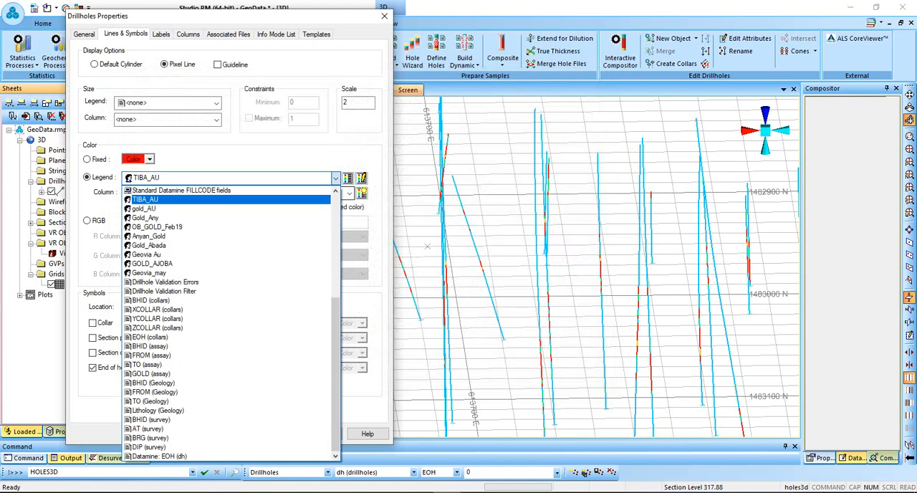
pyautogui.click(145, 209)
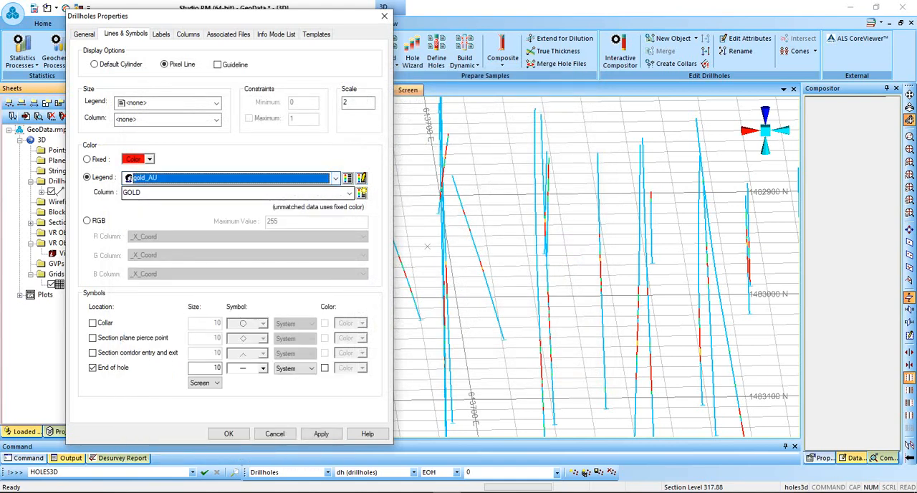
pyautogui.click(335, 178)
pyautogui.click(143, 199)
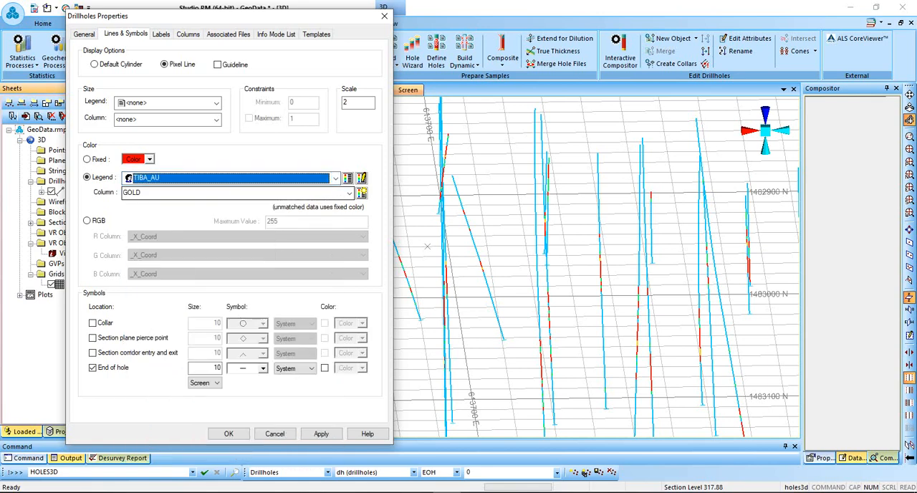
pyautogui.click(321, 433)
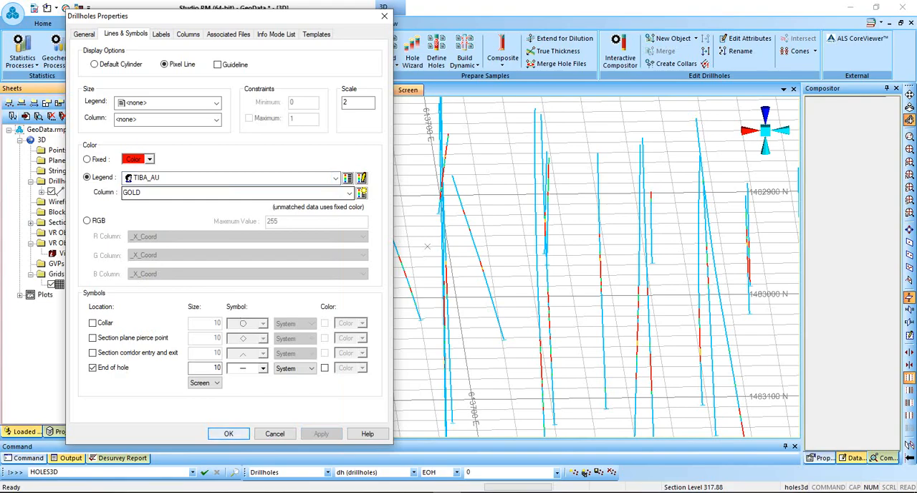
pyautogui.click(229, 434)
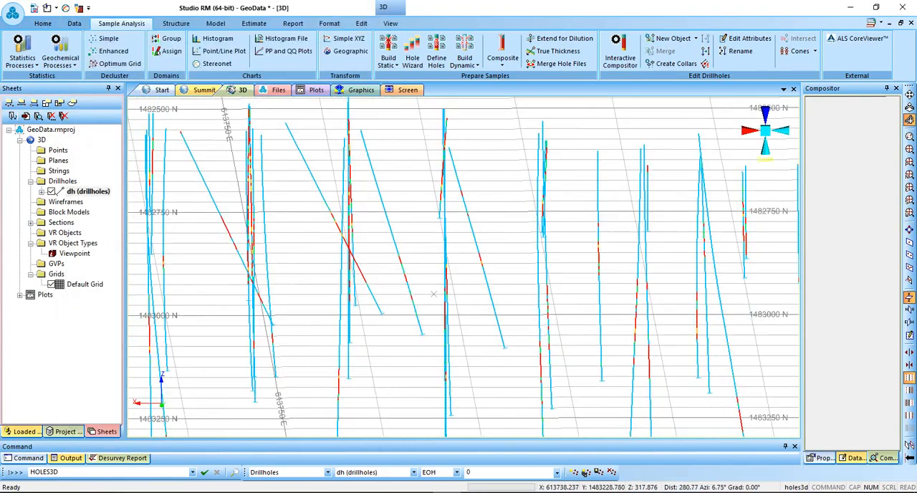
# Change the display of the dh drillholes to the default cylinder style.
pyautogui.scroll(-6, 427, 304)
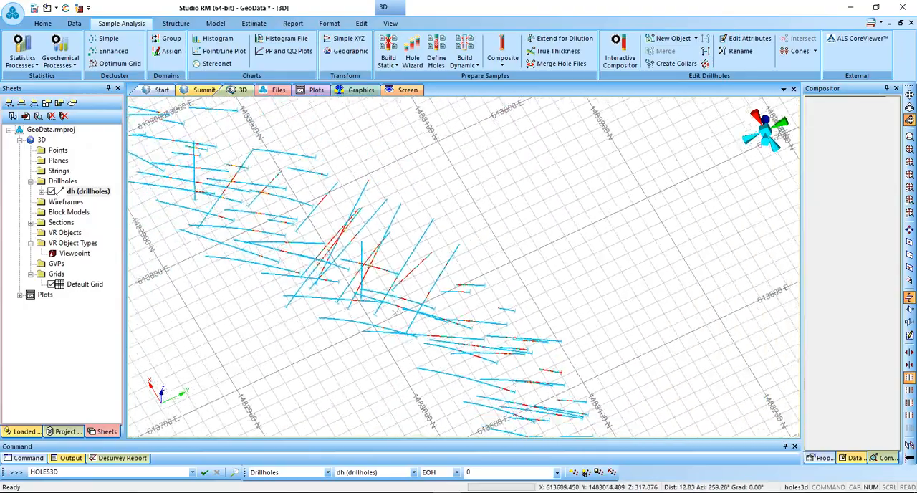
pyautogui.keyDown('shift'); pyautogui.moveTo(428, 304); pyautogui.dragTo(381, 308); pyautogui.keyUp('shift')
pyautogui.keyDown('shift'); pyautogui.moveTo(384, 371); pyautogui.dragTo(469, 232); pyautogui.keyUp('shift')
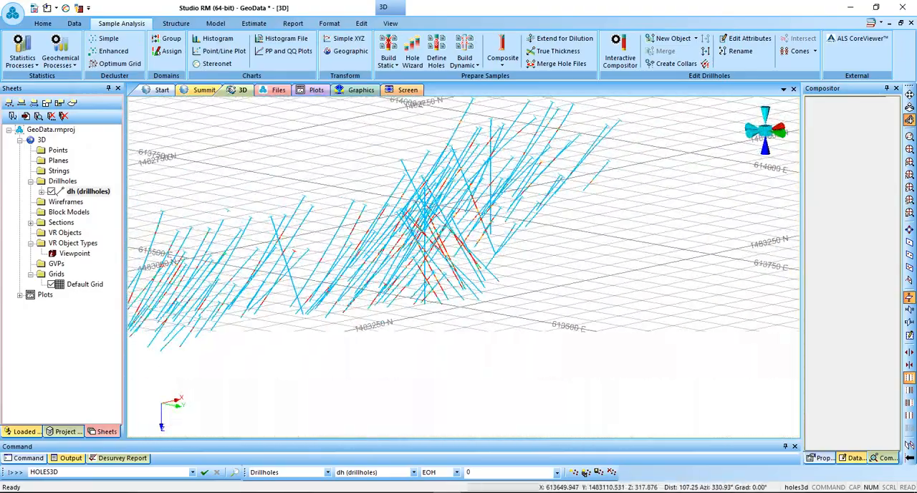
pyautogui.doubleClick(88, 191)
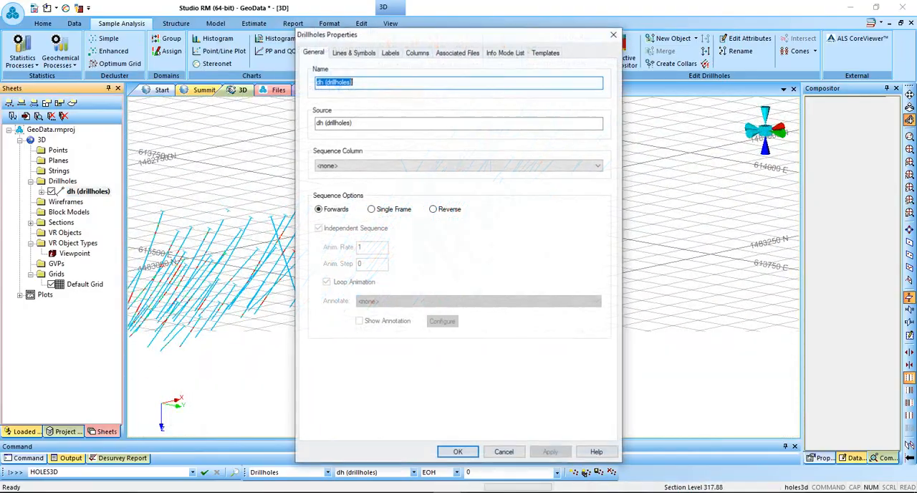
pyautogui.click(354, 53)
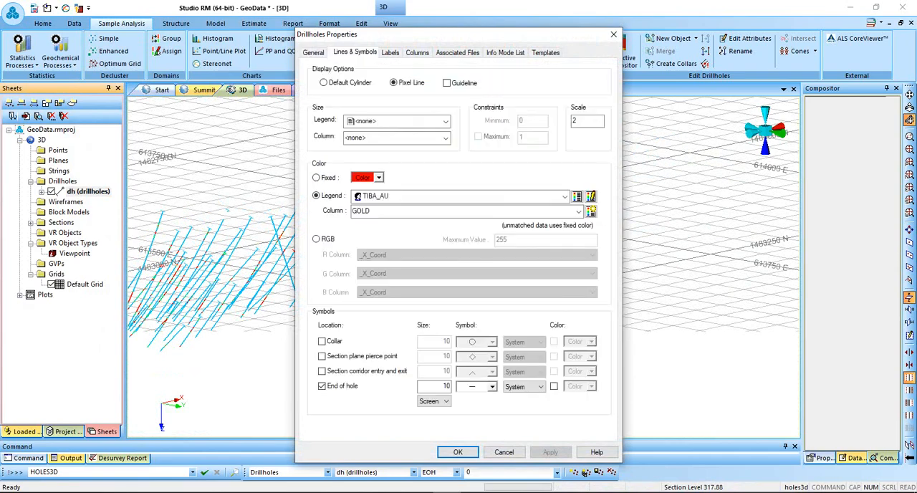
pyautogui.click(323, 83)
pyautogui.moveTo(460, 37); pyautogui.dragTo(204, 17)
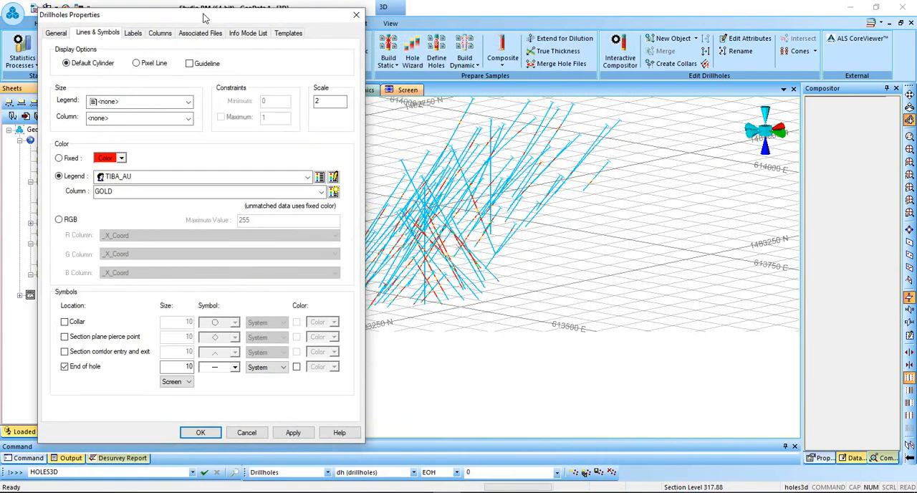
pyautogui.click(294, 432)
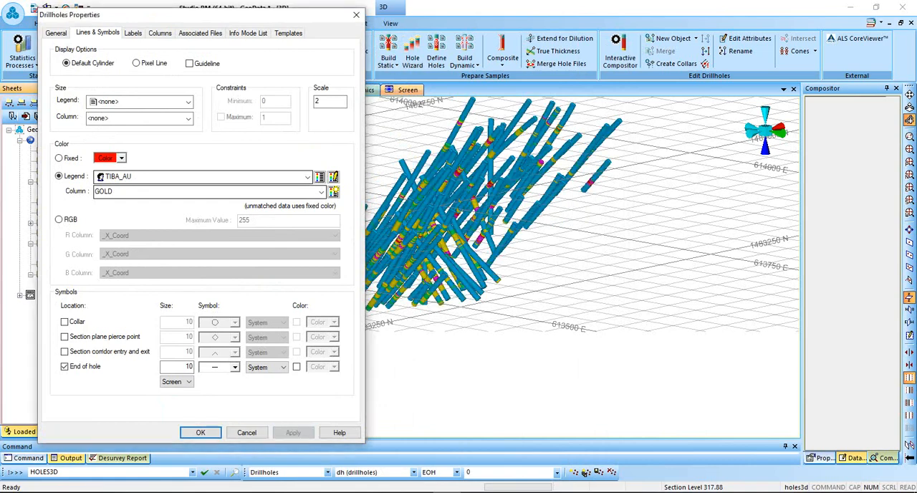
# Set the scale of the drillhole cylinders to 1.
pyautogui.doubleClick(319, 101)
pyautogui.write('1')
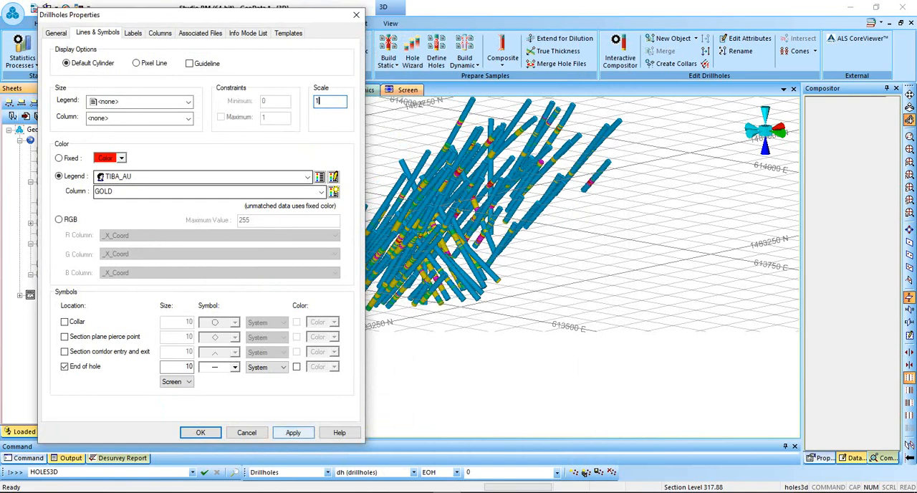
pyautogui.click(293, 432)
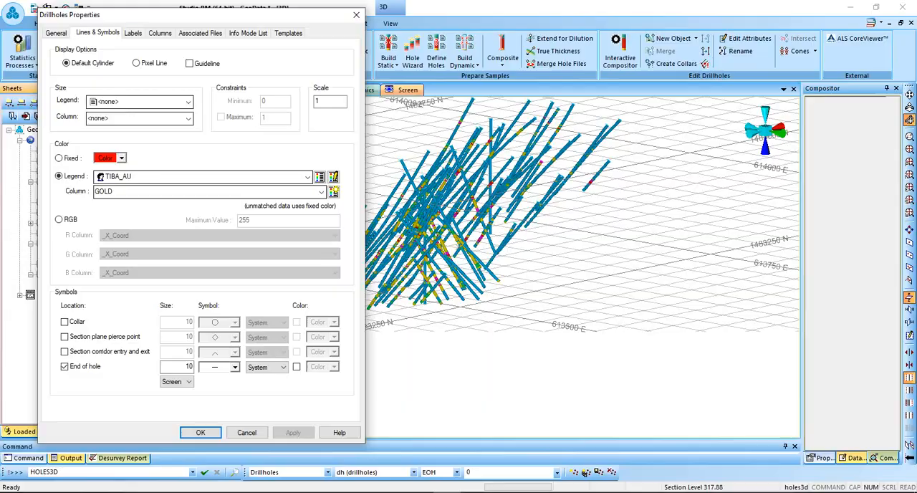
pyautogui.click(201, 432)
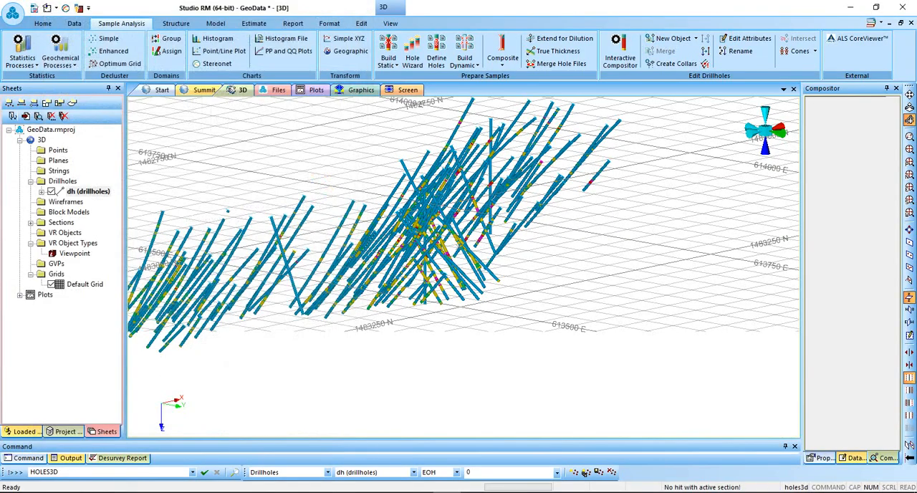
# Turn on the [BHID] labels at the collars of the dh drillholes.
pyautogui.keyDown('shift'); pyautogui.moveTo(458, 247); pyautogui.dragTo(220, 367); pyautogui.keyUp('shift')
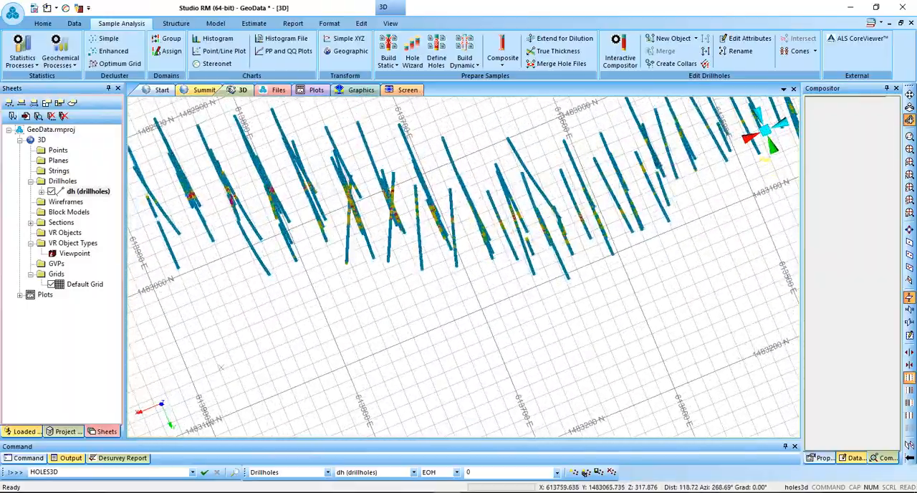
pyautogui.keyDown('shift'); pyautogui.moveTo(530, 233); pyautogui.dragTo(464, 150); pyautogui.keyUp('shift')
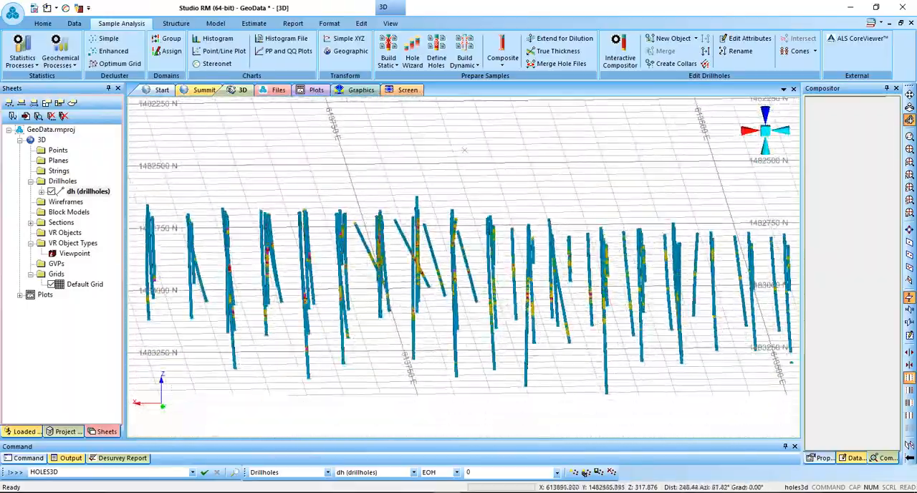
pyautogui.doubleClick(88, 191)
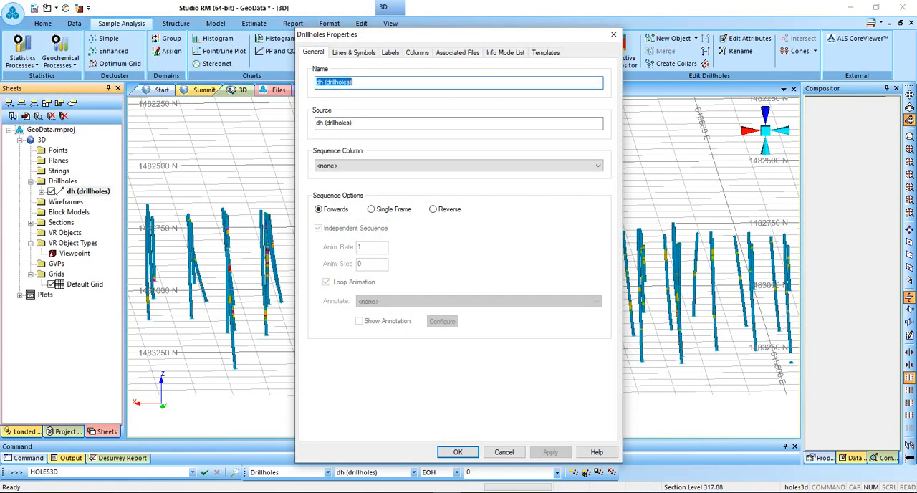
pyautogui.click(354, 53)
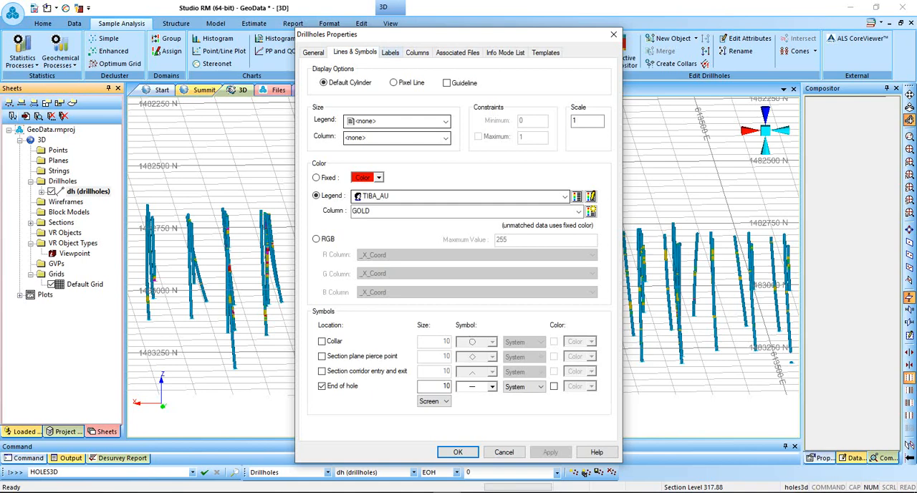
pyautogui.click(390, 52)
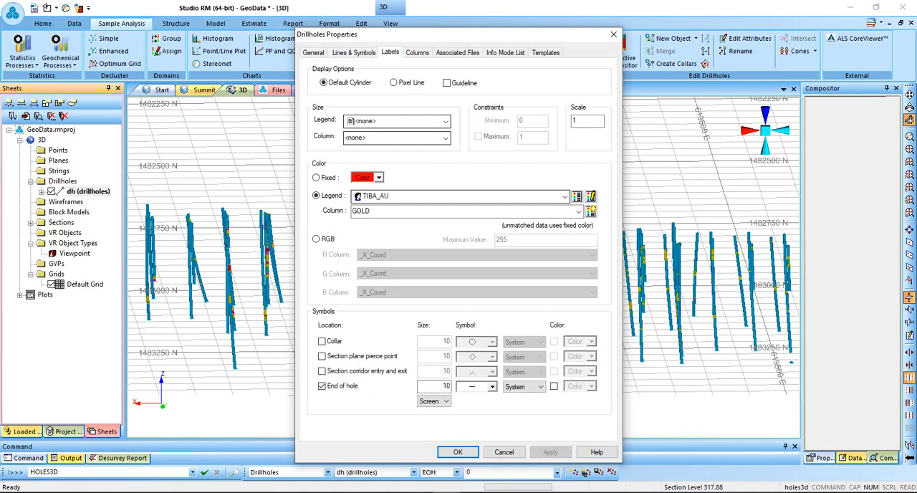
pyautogui.click(313, 73)
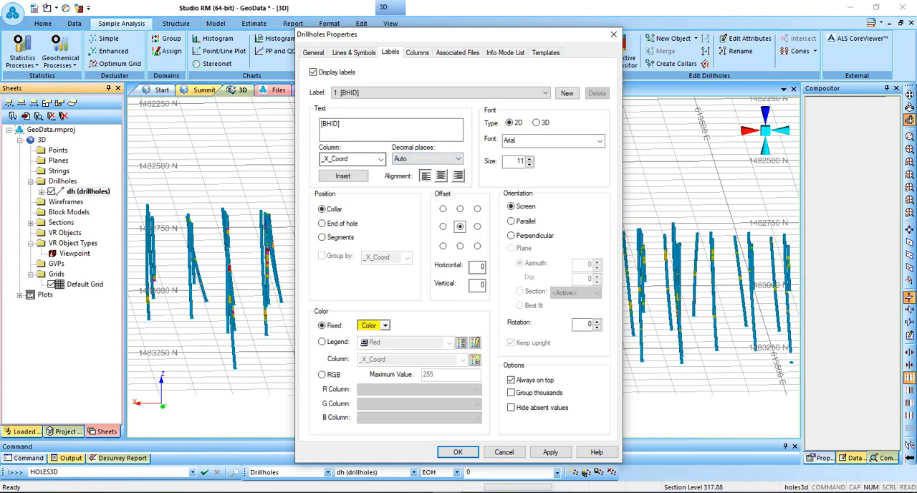
pyautogui.click(550, 452)
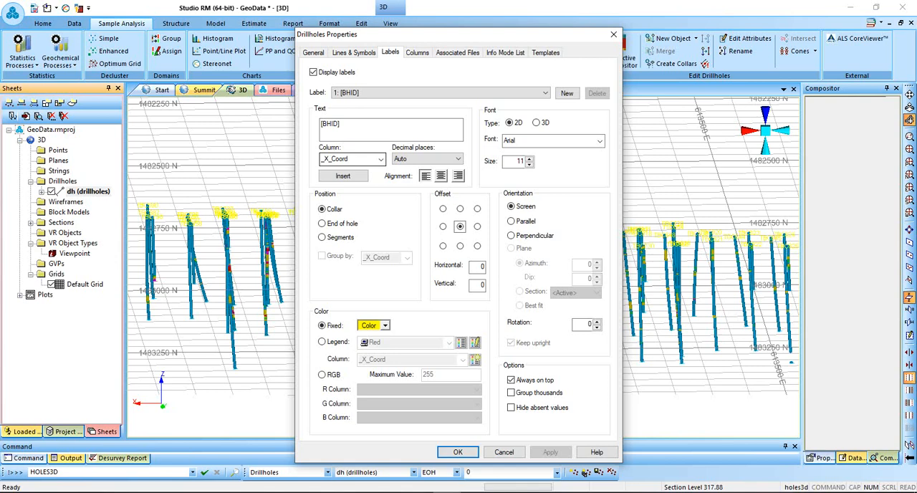
# Set the fixed colour of the drillhole BHID labels to black.
pyautogui.click(385, 325)
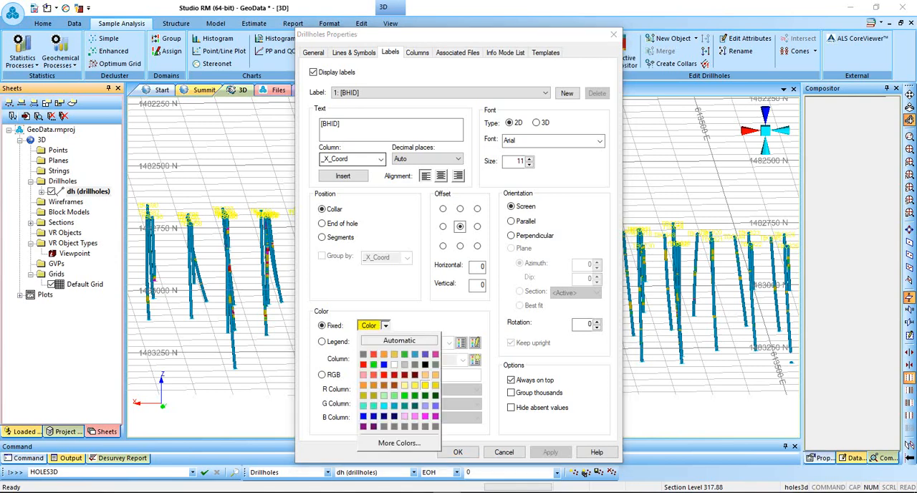
pyautogui.click(426, 365)
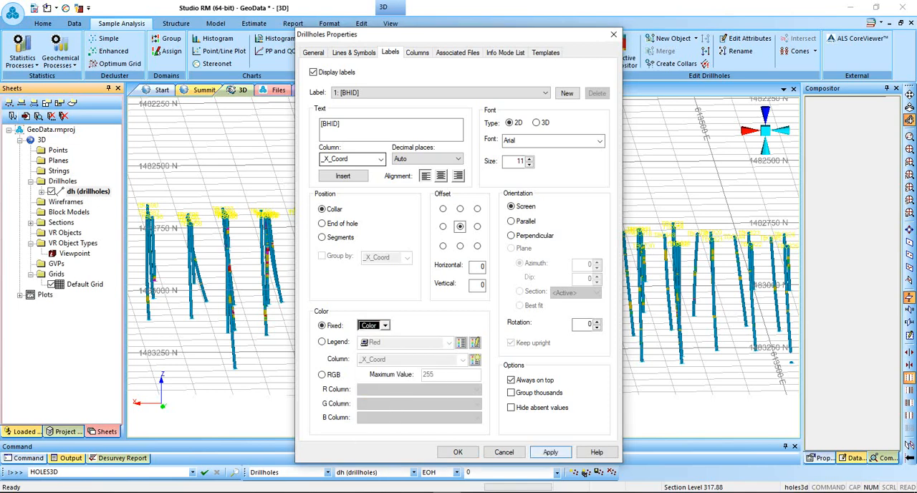
pyautogui.click(550, 452)
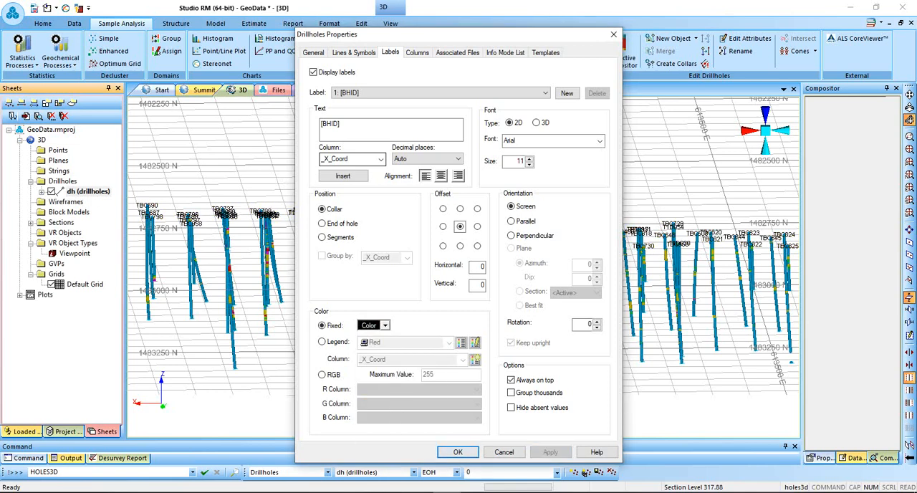
pyautogui.click(457, 453)
# Add a second label to the dh drillholes and insert the GOLD column as its text.
pyautogui.keyDown('shift'); pyautogui.moveTo(459, 265); pyautogui.dragTo(554, 265); pyautogui.keyUp('shift')
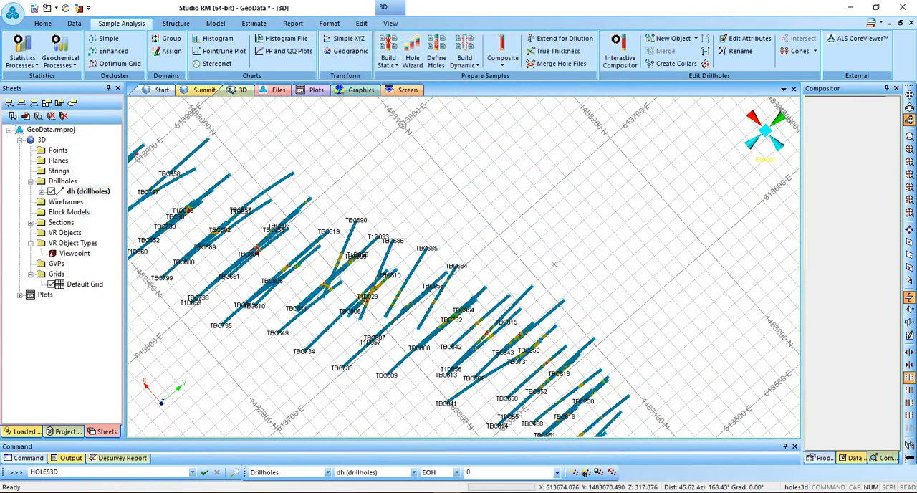
pyautogui.doubleClick(88, 191)
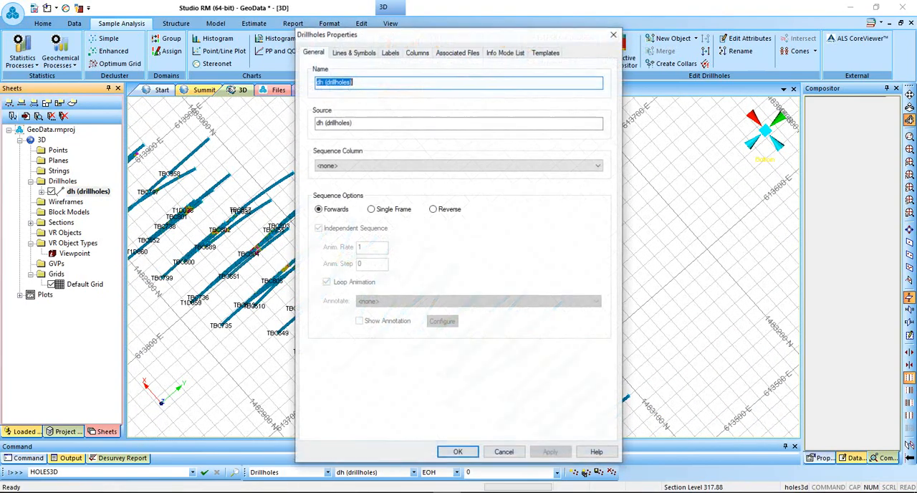
pyautogui.click(390, 52)
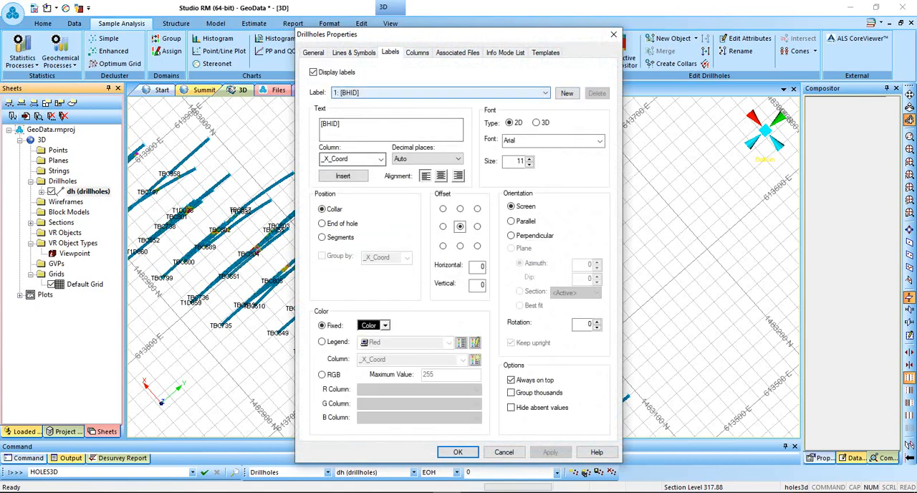
pyautogui.click(567, 93)
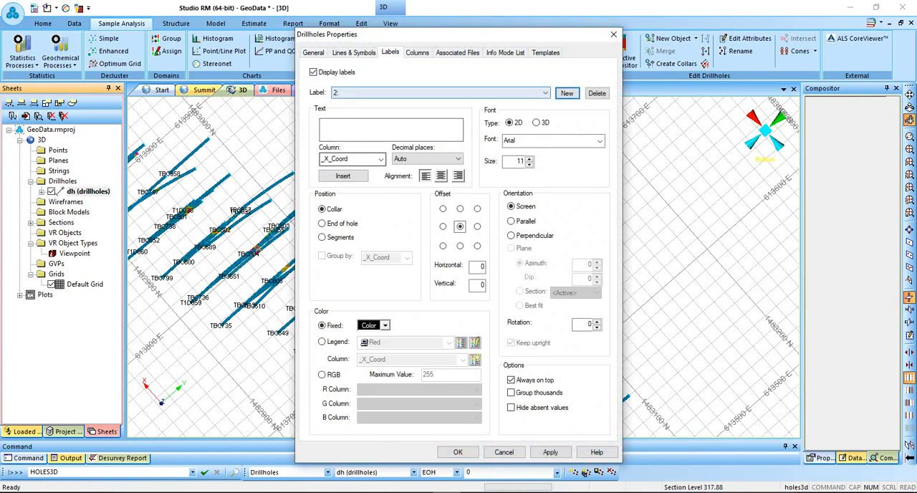
pyautogui.click(381, 159)
pyautogui.press('Down')
pyautogui.press('Down')
pyautogui.press('Down')
pyautogui.press('Down')
pyautogui.press('Down')
pyautogui.press('Down')
pyautogui.press('Down')
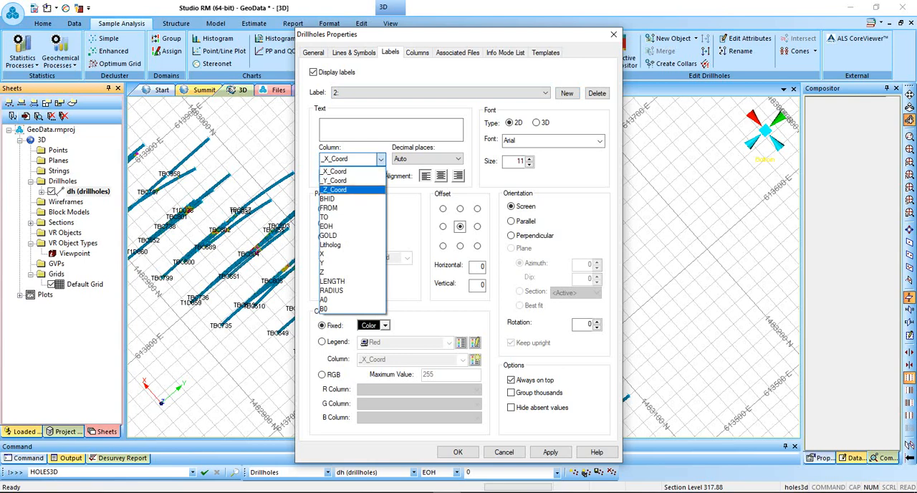
pyautogui.press('Return')
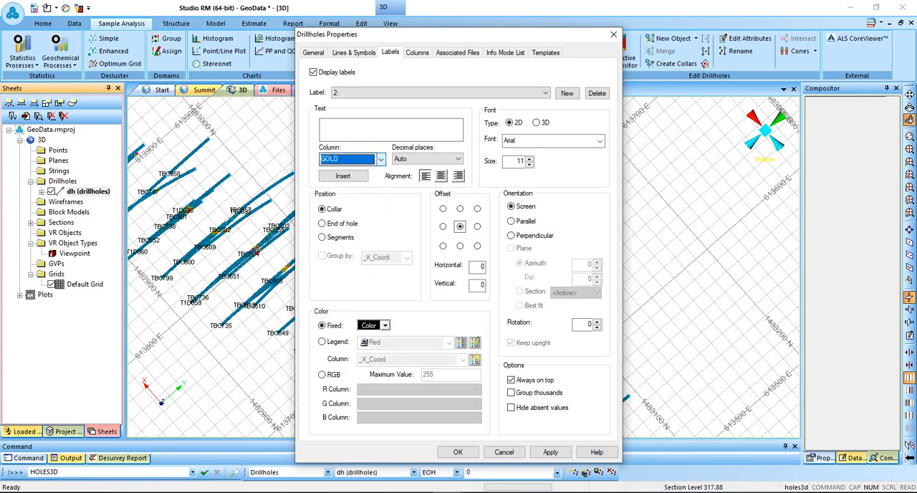
pyautogui.click(343, 176)
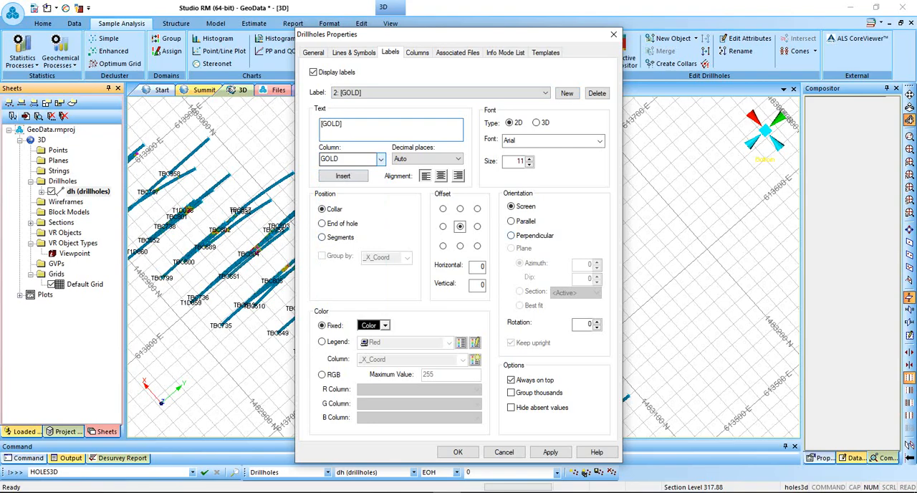
# Orient the [GOLD] labels perpendicular to the holes and position them on segments grouped by GOLD.
pyautogui.click(511, 235)
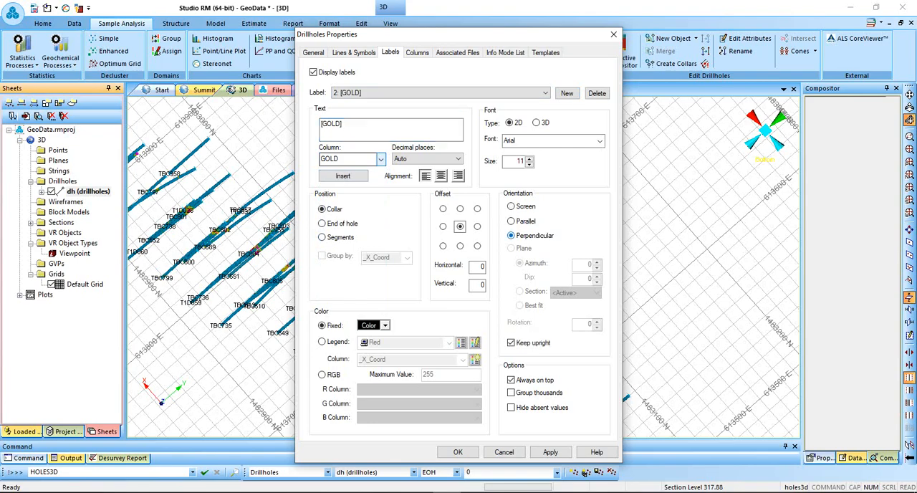
pyautogui.moveTo(453, 39); pyautogui.dragTo(240, 16)
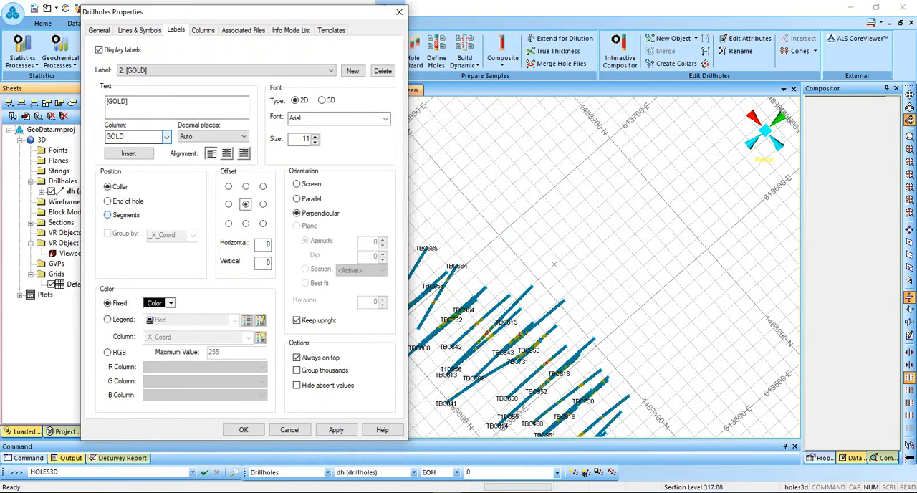
pyautogui.click(108, 215)
pyautogui.click(107, 233)
pyautogui.click(172, 235)
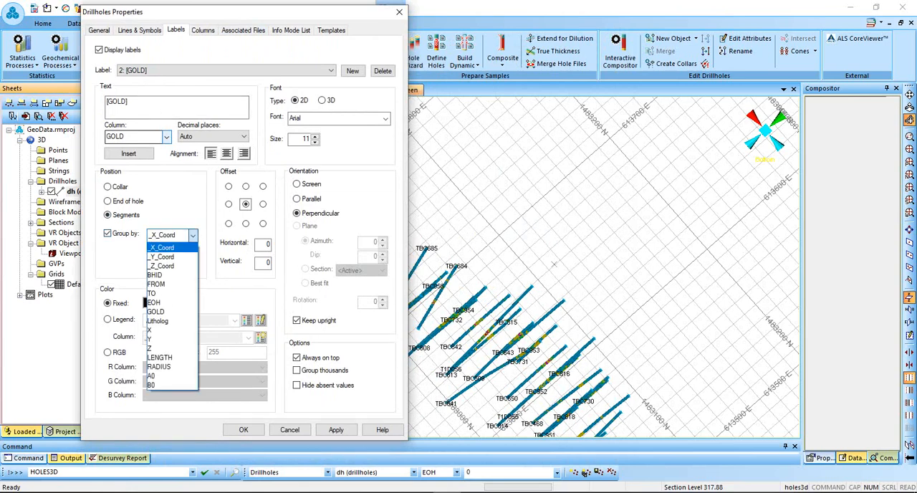
pyautogui.press('Return')
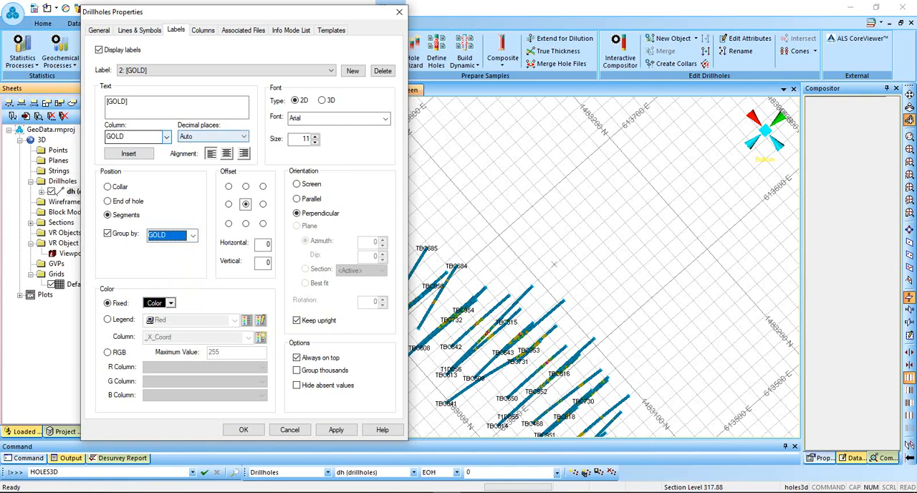
# Set the [GOLD] labels to 1 decimal place and font size 12.
pyautogui.click(213, 136)
pyautogui.click(208, 155)
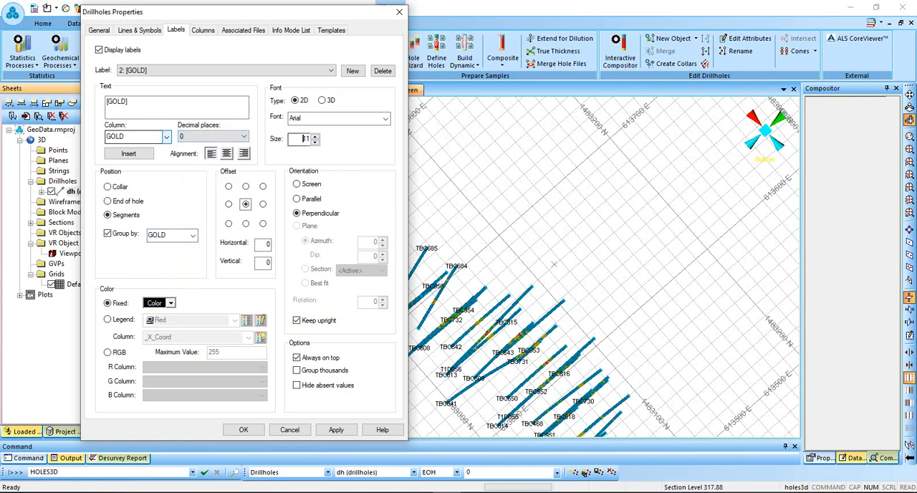
pyautogui.doubleClick(303, 138)
pyautogui.click(215, 136)
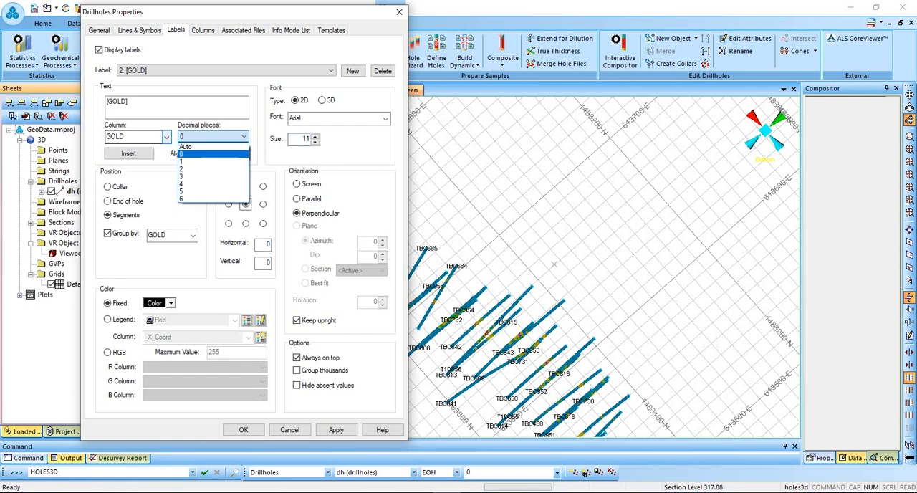
pyautogui.click(214, 161)
pyautogui.doubleClick(306, 139)
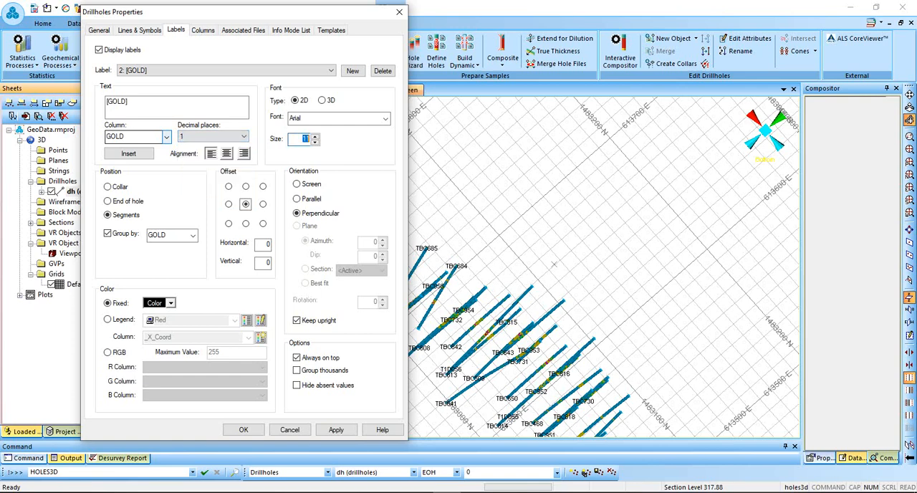
pyautogui.write('12')
# Set the horizontal and vertical offsets of the [GOLD] labels to 2 and apply the settings.
pyautogui.moveTo(270, 245); pyautogui.dragTo(265, 245)
pyautogui.write('2')
pyautogui.press('Tab')
pyautogui.write('2')
pyautogui.click(336, 429)
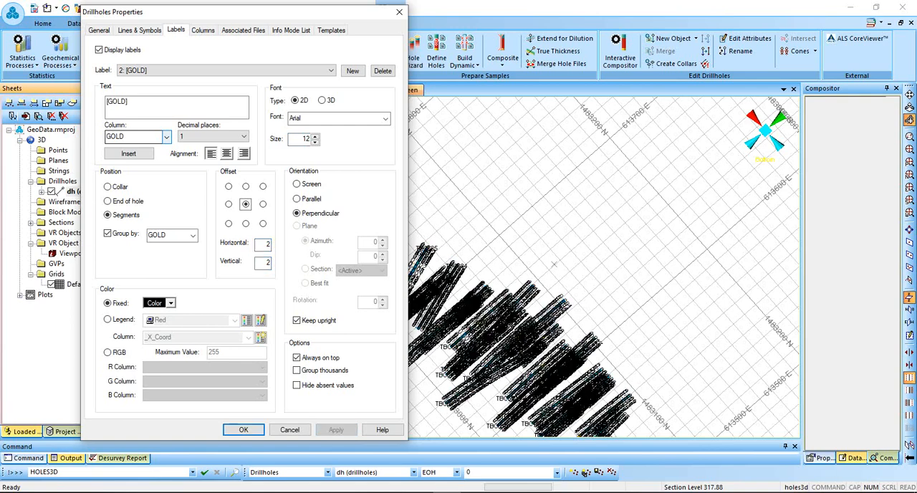
# Colour the [GOLD] labels with the TIBA_AU legend based on the GOLD column.
pyautogui.click(108, 319)
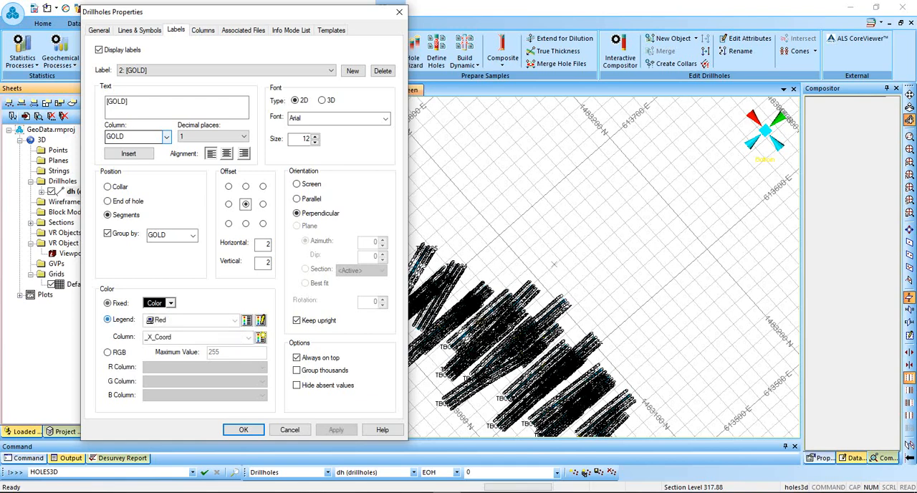
pyautogui.click(235, 319)
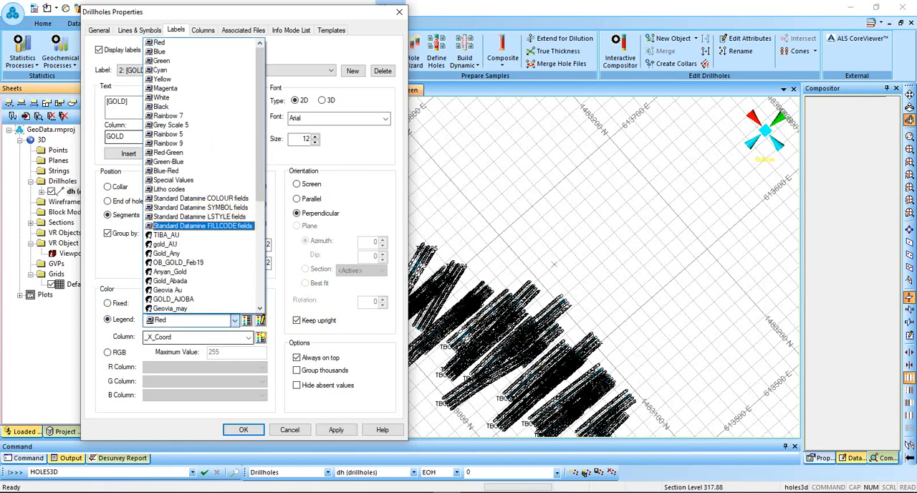
pyautogui.click(166, 235)
pyautogui.click(248, 336)
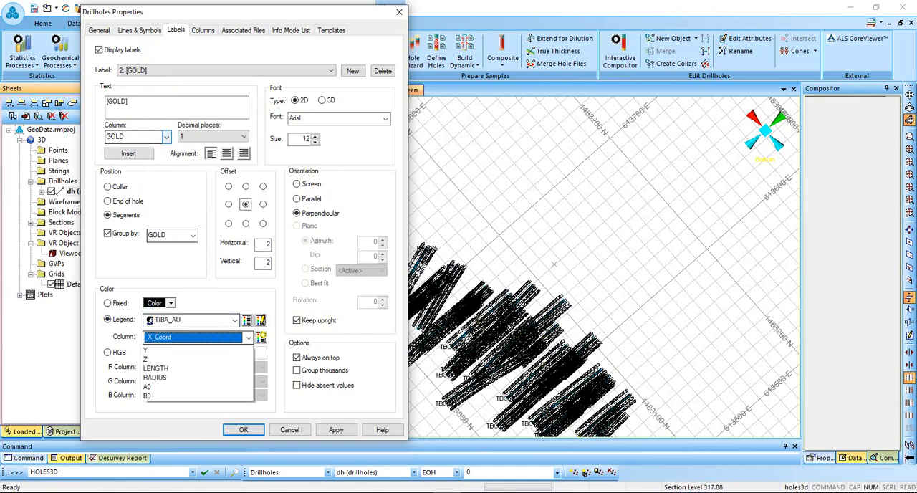
pyautogui.click(161, 413)
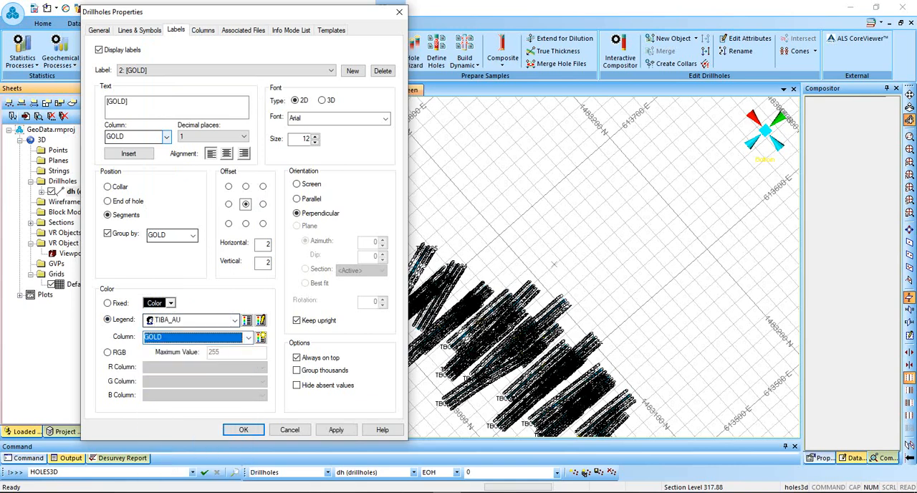
pyautogui.click(336, 429)
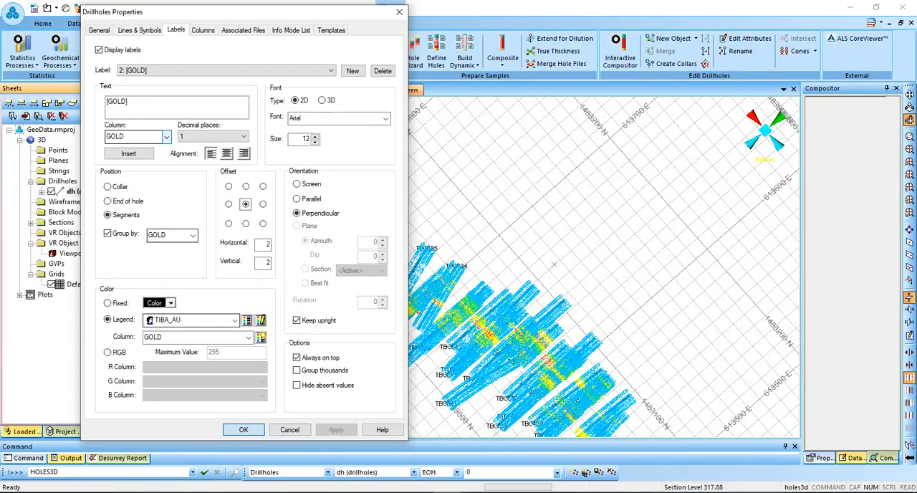
pyautogui.click(244, 429)
# Examine the gold grade labels along the drillholes in 3D and review the [GOLD] label settings.
pyautogui.moveTo(554, 264); pyautogui.dragTo(546, 320)
pyautogui.scroll(4, 546, 321)
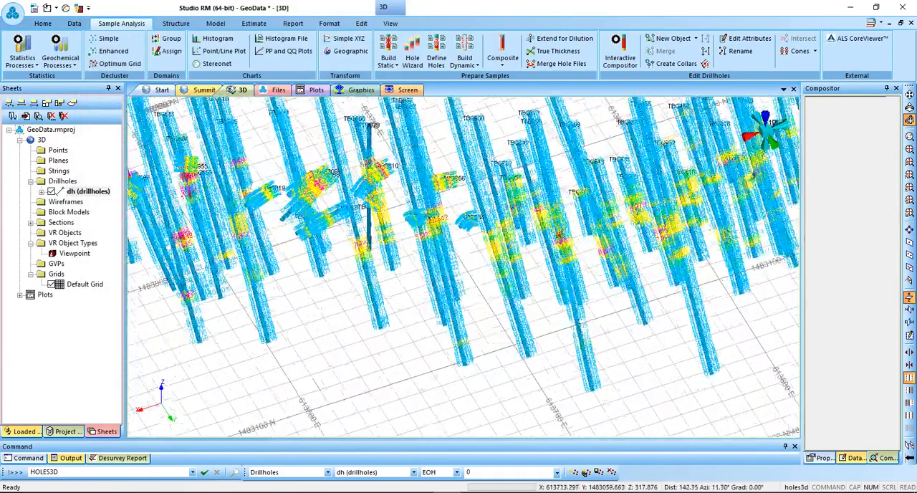
pyautogui.scroll(5, 546, 321)
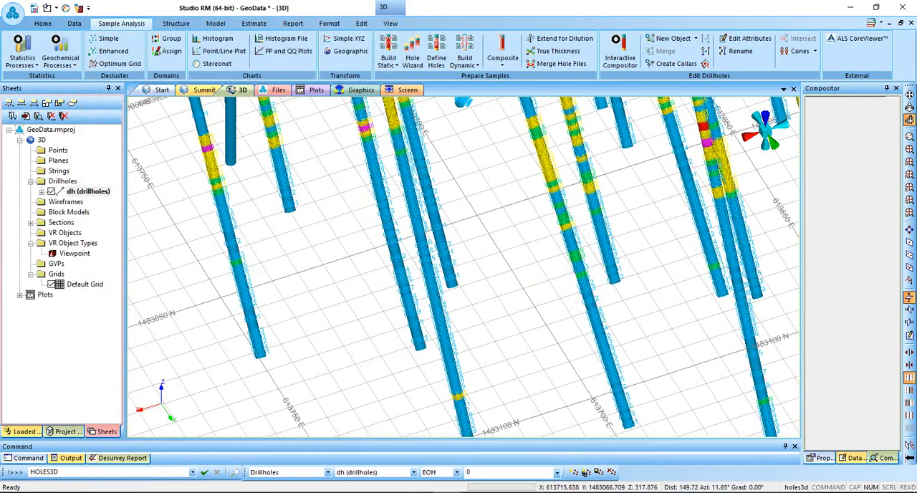
pyautogui.scroll(-4, 546, 321)
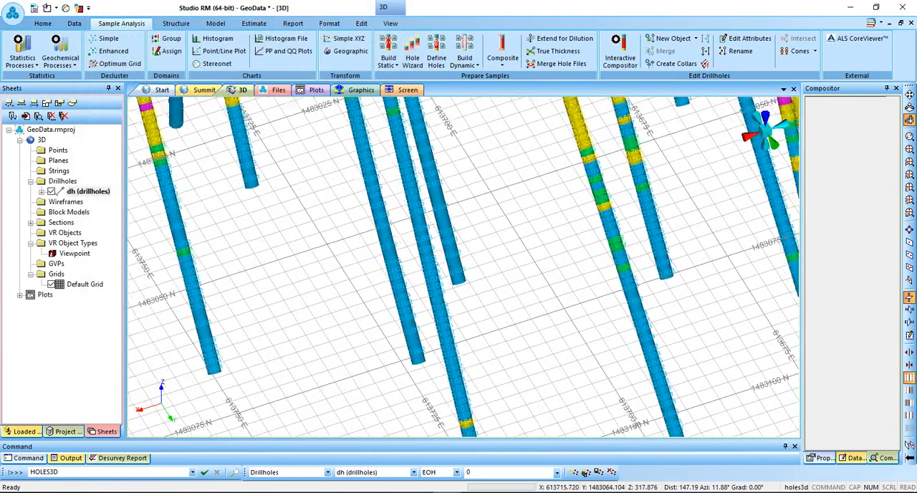
pyautogui.scroll(-1, 546, 321)
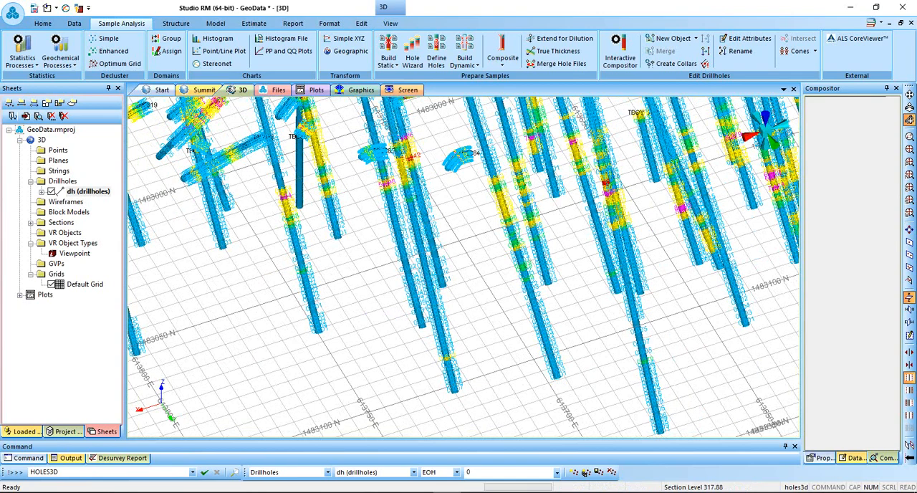
pyautogui.doubleClick(88, 191)
pyautogui.click(355, 52)
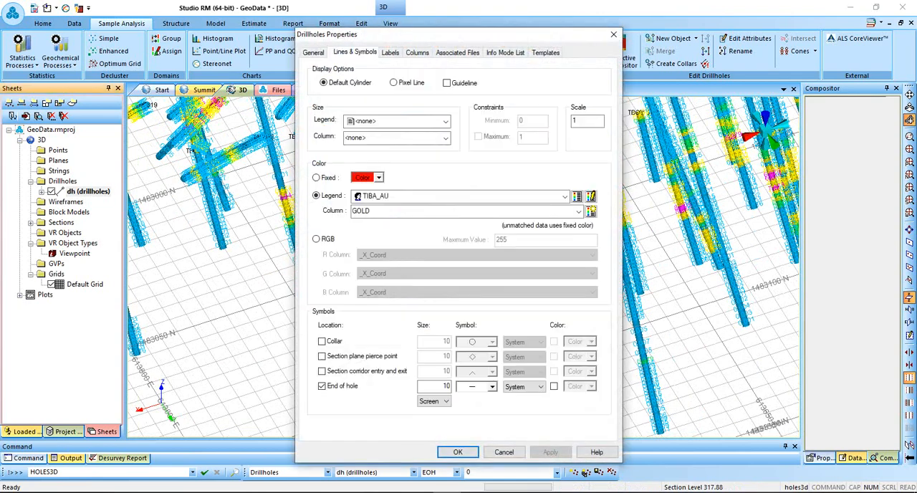
pyautogui.click(391, 52)
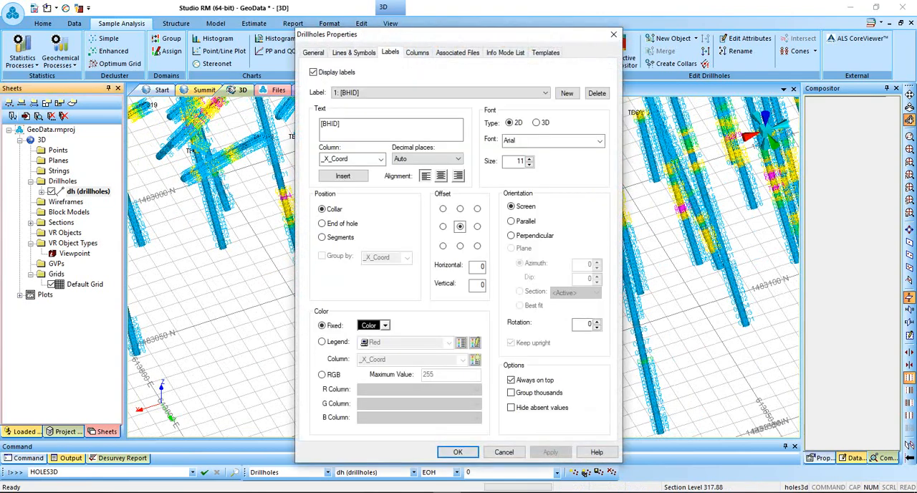
pyautogui.click(439, 94)
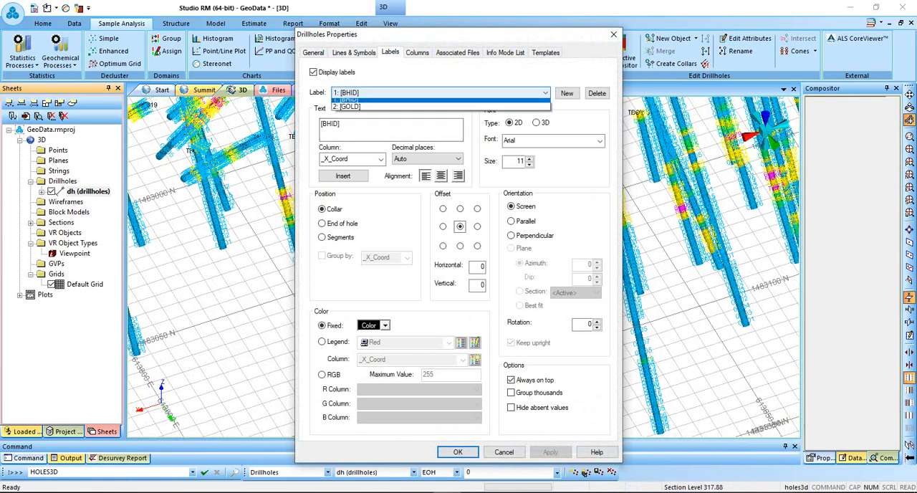
pyautogui.press('Return')
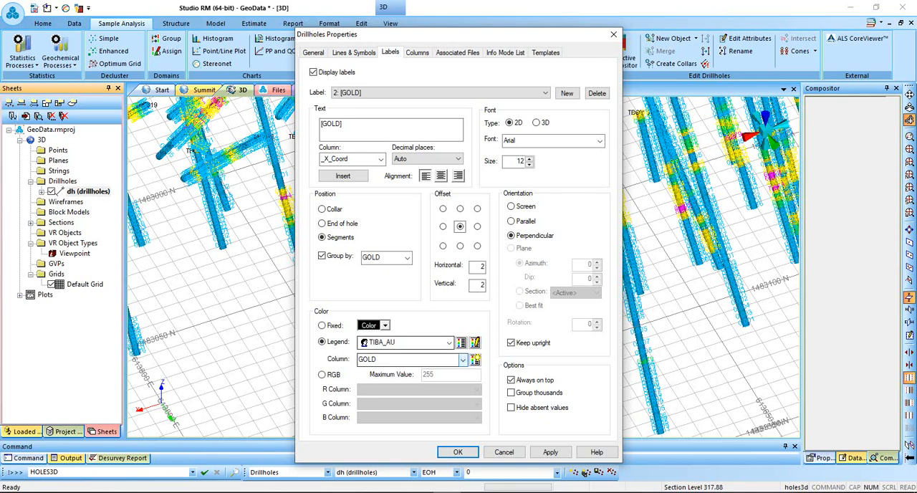
pyautogui.click(510, 343)
pyautogui.click(511, 343)
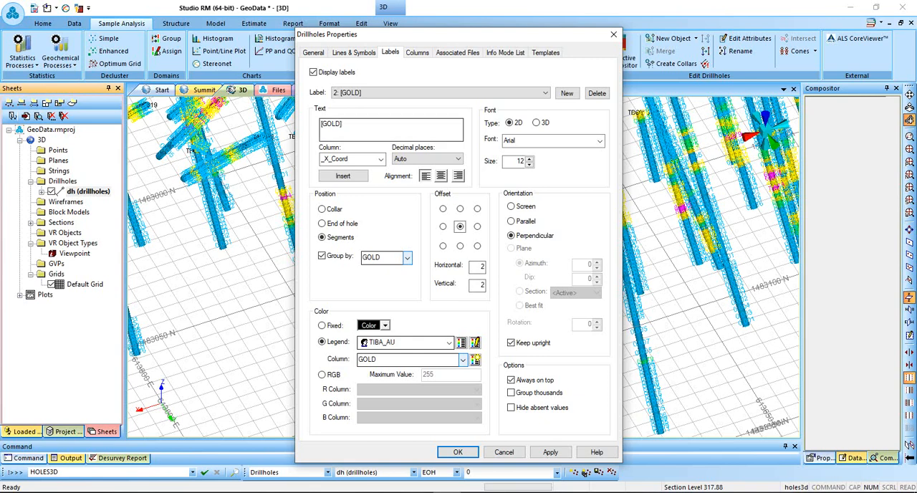
# Turn on the guideline for the dh drillholes and apply it.
pyautogui.click(354, 52)
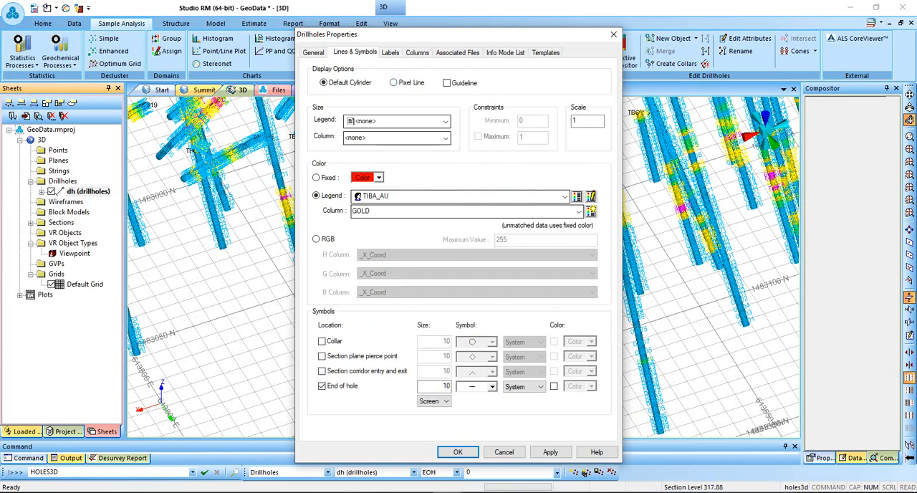
pyautogui.click(447, 82)
pyautogui.click(551, 452)
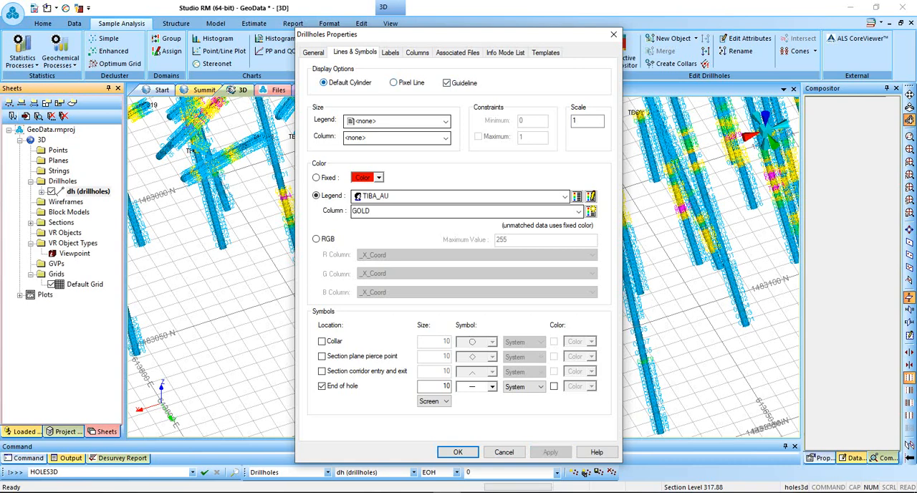
# Try the pixel line display style on the dh drillholes, with default cylinder reselected.
pyautogui.click(394, 82)
pyautogui.click(550, 452)
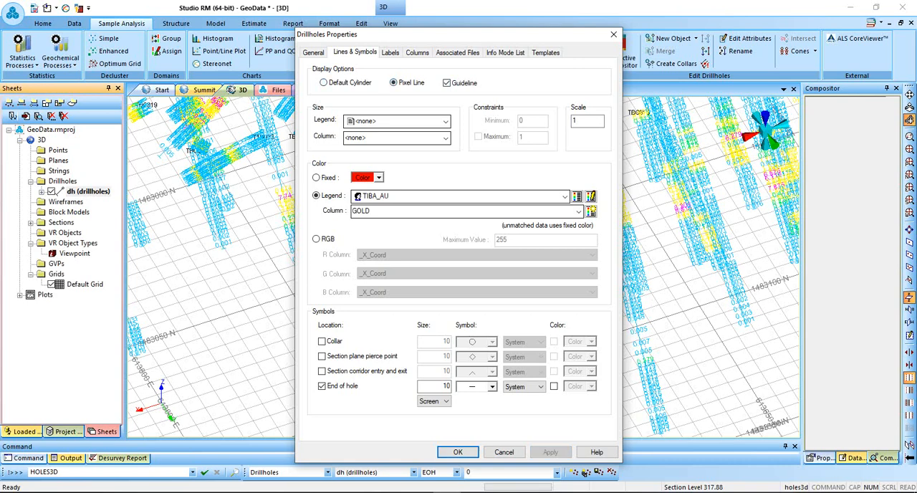
pyautogui.click(324, 83)
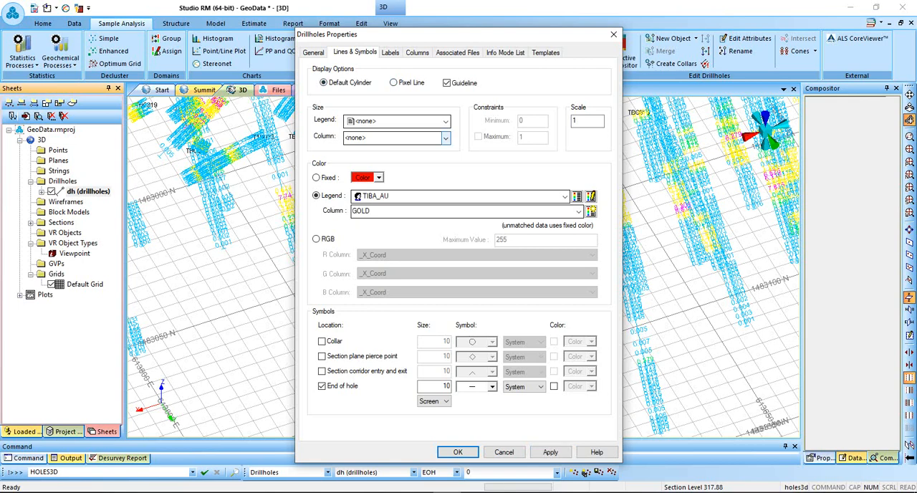
# Size the dh drillholes by the TIBA_AU legend on the GOLD column with a scale of 5, and apply.
pyautogui.click(445, 120)
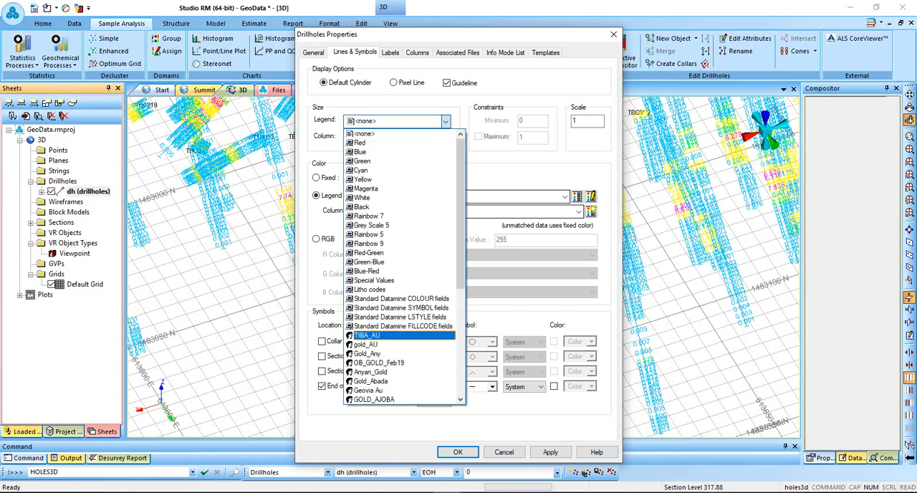
pyautogui.click(367, 335)
pyautogui.click(445, 137)
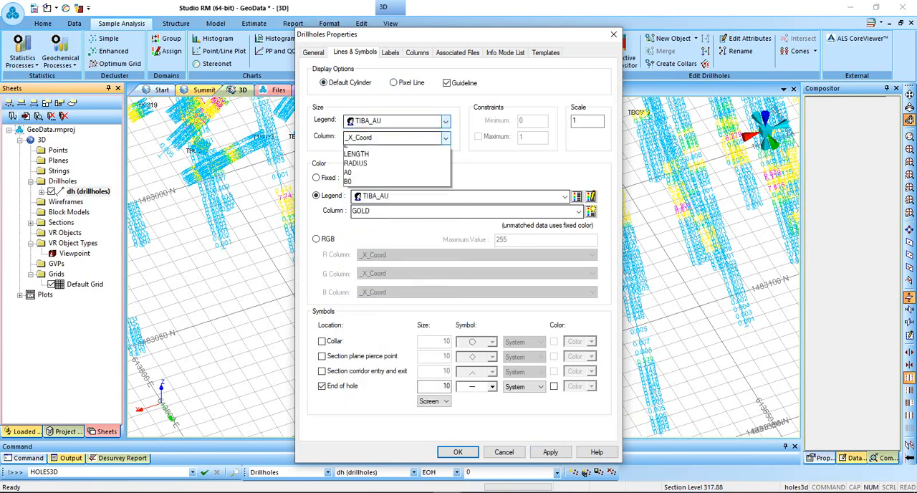
pyautogui.click(353, 214)
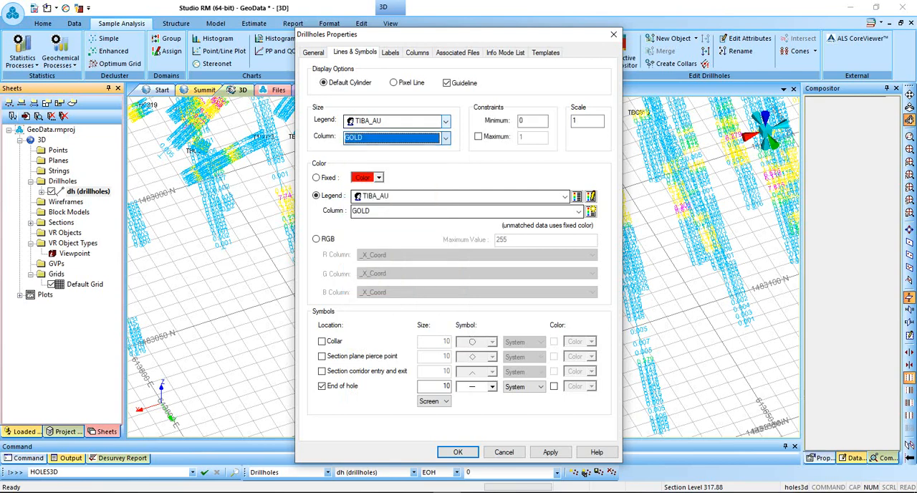
pyautogui.doubleClick(579, 121)
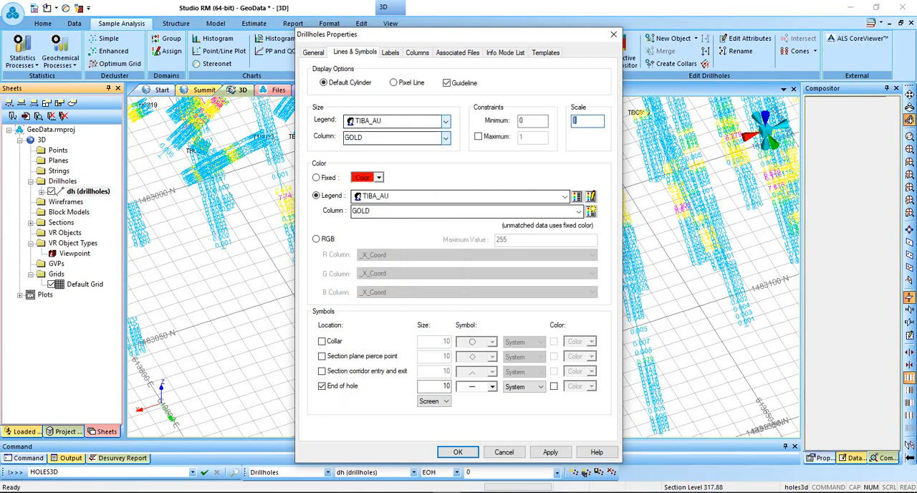
pyautogui.write('5')
pyautogui.click(551, 452)
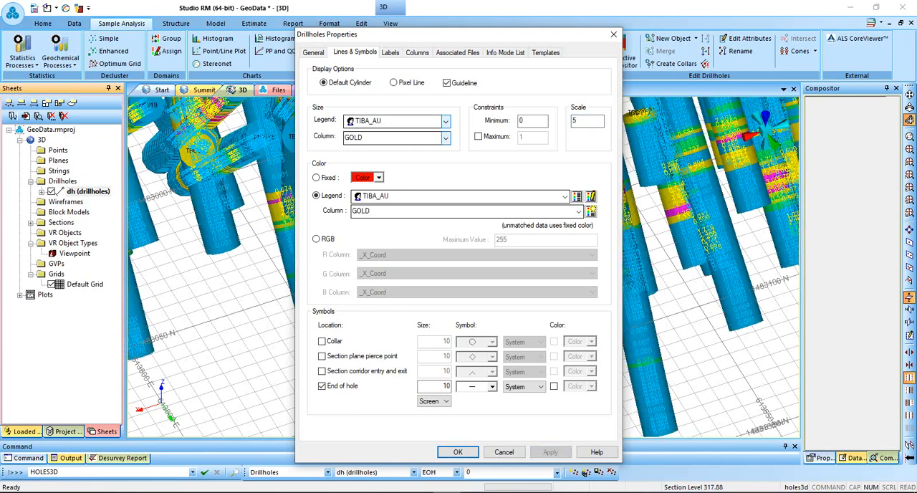
# Enable the maximum size constraint for the dh drillholes, set it to 2, and apply.
pyautogui.click(478, 136)
pyautogui.doubleClick(528, 138)
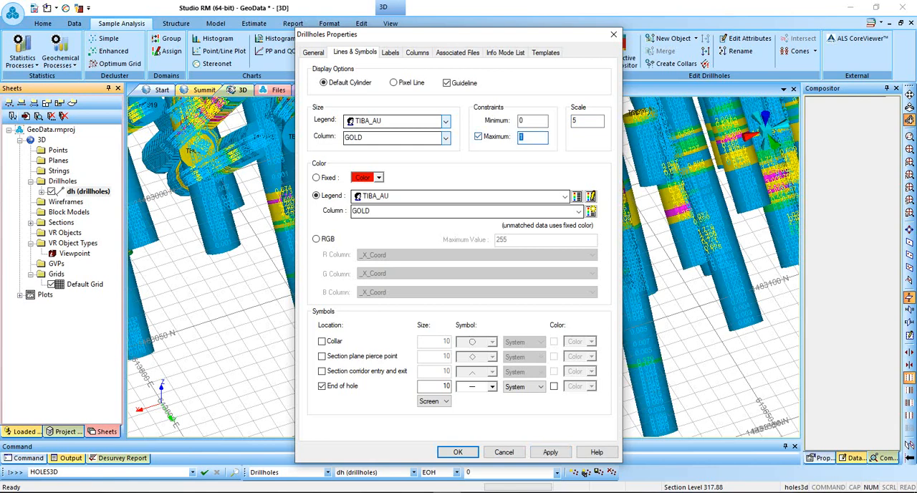
pyautogui.write('2')
pyautogui.click(550, 453)
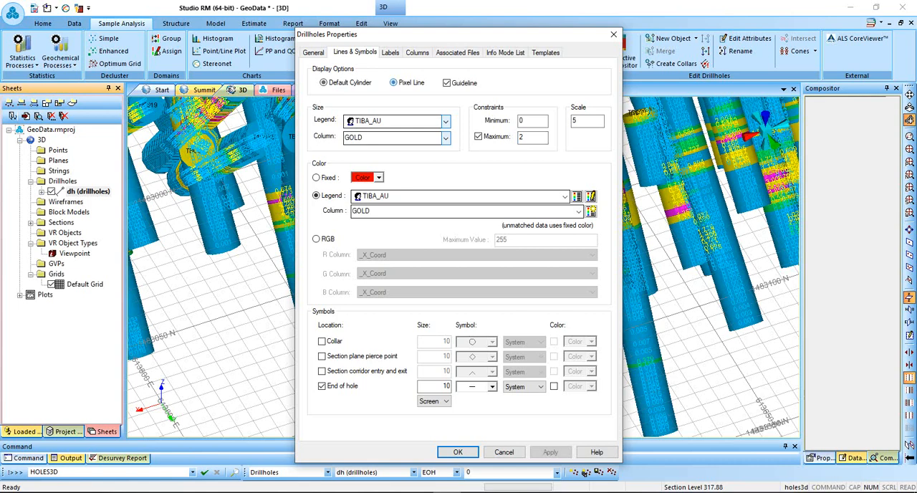
# Display the dh drillholes as pixel lines and turn off the guideline, applying both settings.
pyautogui.click(394, 83)
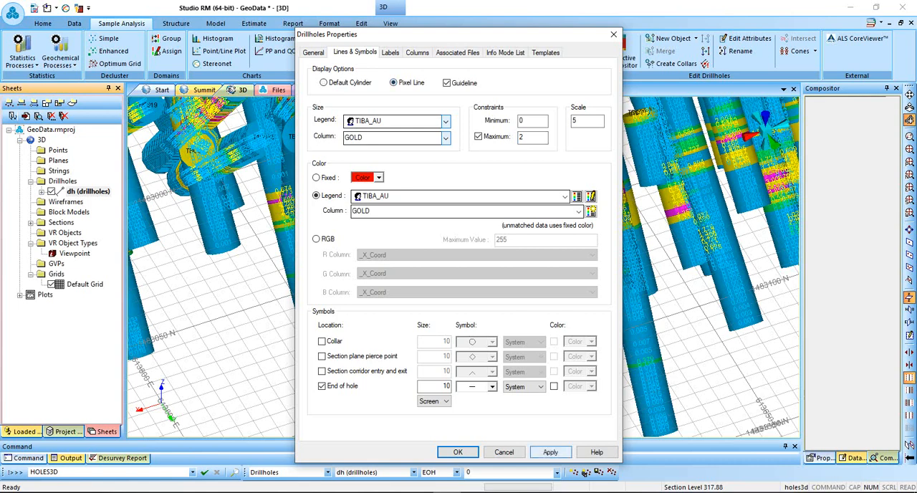
pyautogui.click(551, 452)
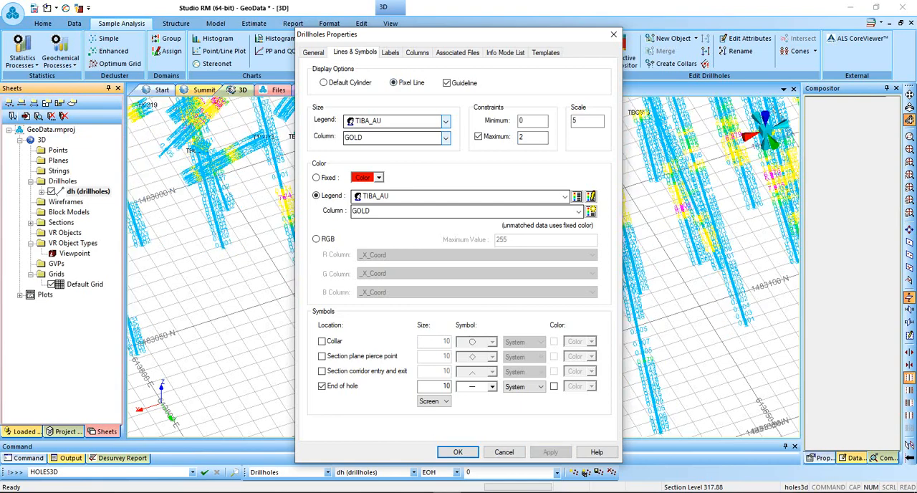
pyautogui.click(447, 82)
pyautogui.click(551, 452)
# Set the minimum size constraint of the dh drillholes to 2 and apply it.
pyautogui.moveTo(529, 121); pyautogui.dragTo(517, 121)
pyautogui.write('2')
pyautogui.click(550, 453)
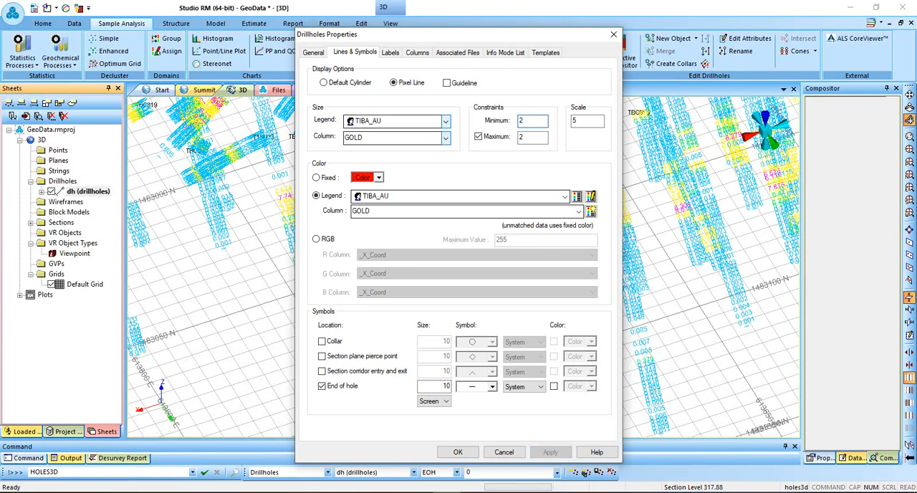
# Set the drillholes' minimum size constraint to 1 and the scale to 10, and apply.
pyautogui.moveTo(532, 121); pyautogui.dragTo(518, 121)
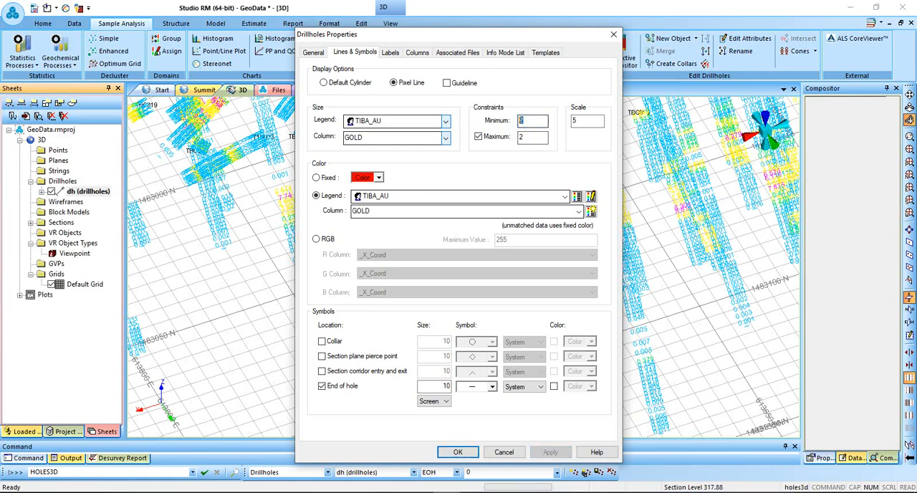
pyautogui.write('1')
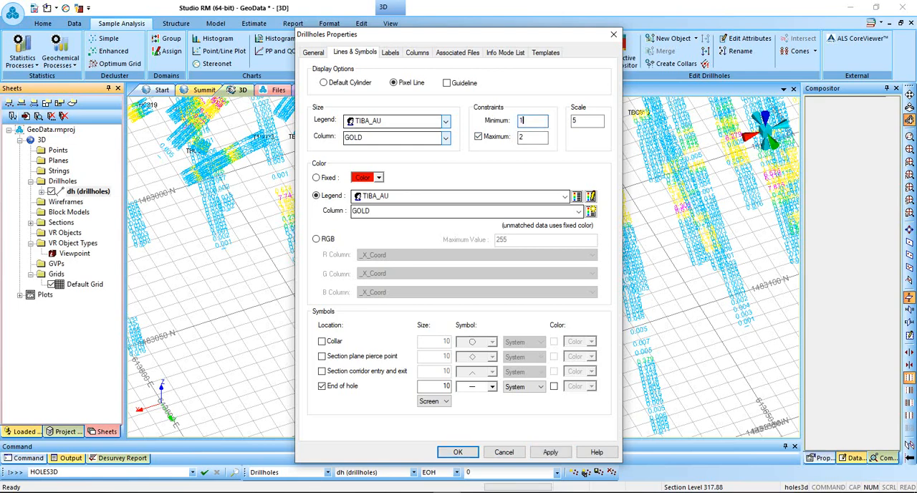
pyautogui.moveTo(585, 121); pyautogui.dragTo(572, 122)
pyautogui.write('10')
pyautogui.click(550, 452)
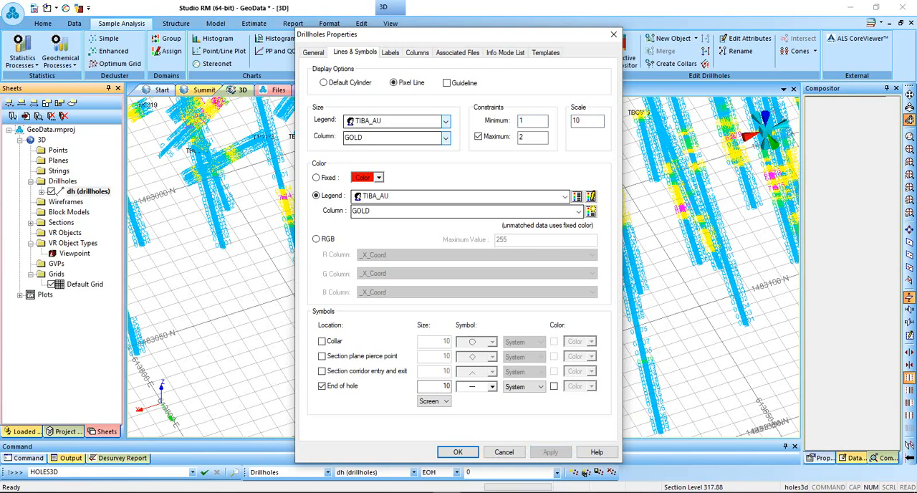
# Switch the dh drillholes back to the default cylinder style and inspect the resized holes in 3D.
pyautogui.click(324, 82)
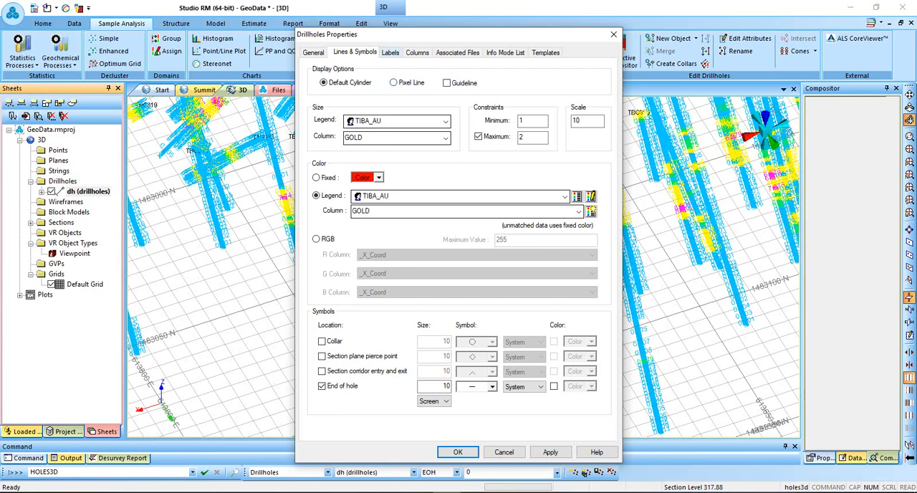
pyautogui.click(390, 53)
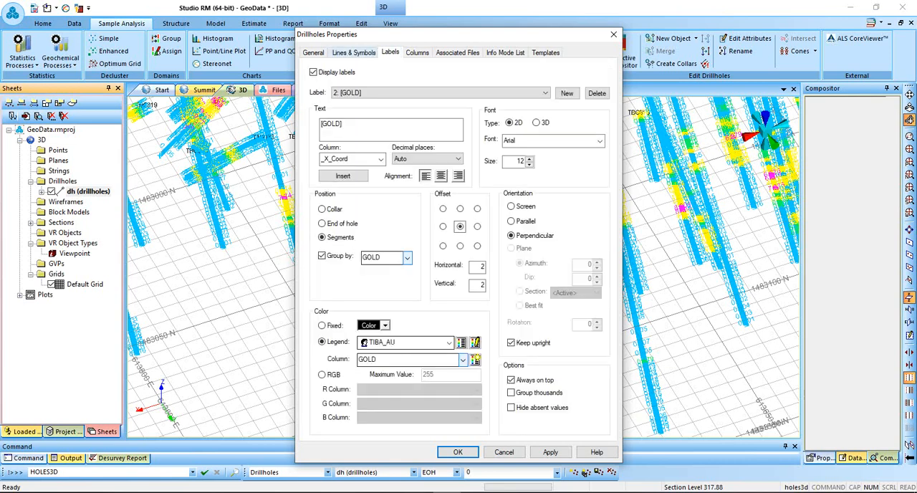
pyautogui.click(353, 52)
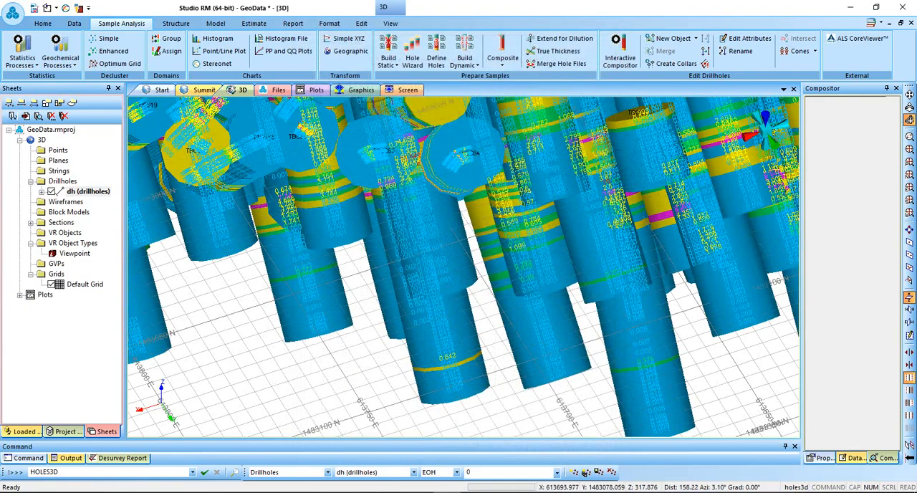
pyautogui.scroll(-5, 463, 267)
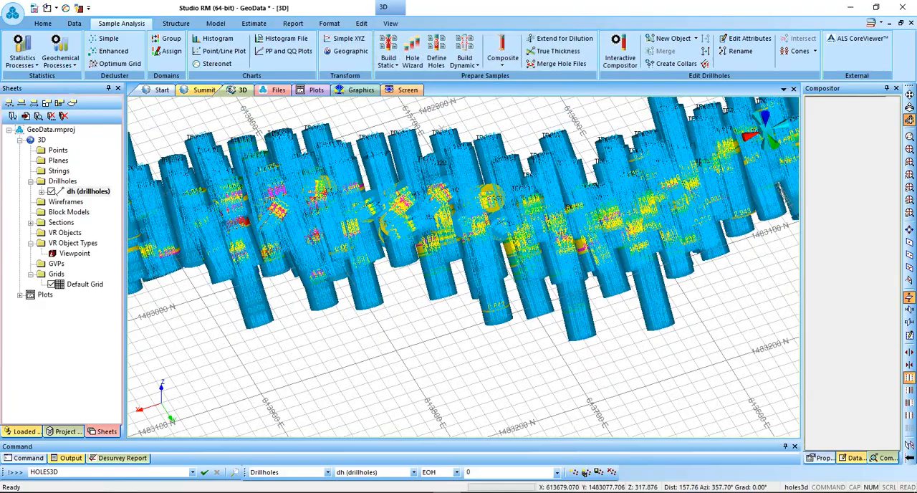
pyautogui.keyDown('shift'); pyautogui.moveTo(548, 277); pyautogui.dragTo(600, 155); pyautogui.keyUp('shift')
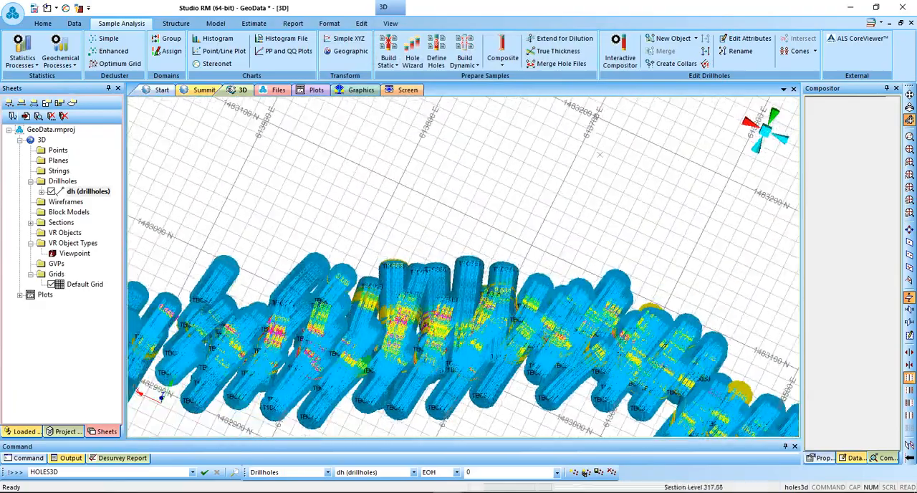
# Reopen the dh drillholes' line and symbol properties, set the size scale to 0.5, and apply.
pyautogui.doubleClick(89, 191)
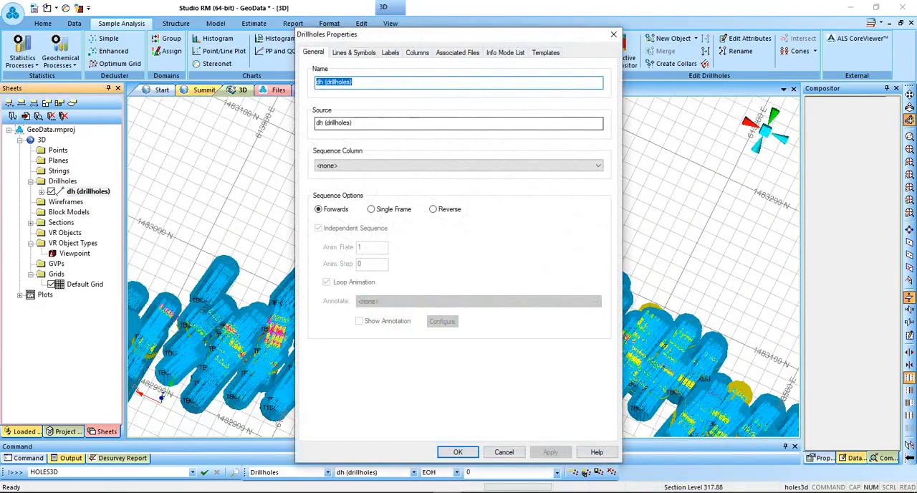
pyautogui.click(391, 52)
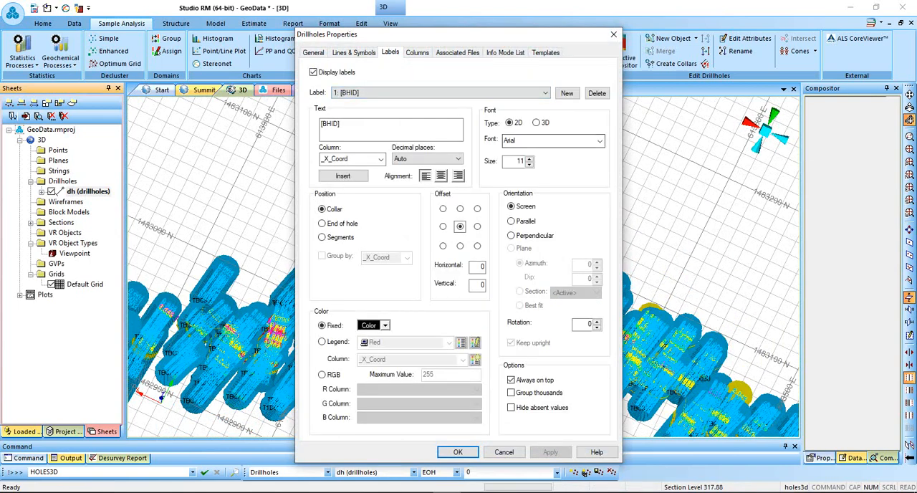
pyautogui.click(354, 52)
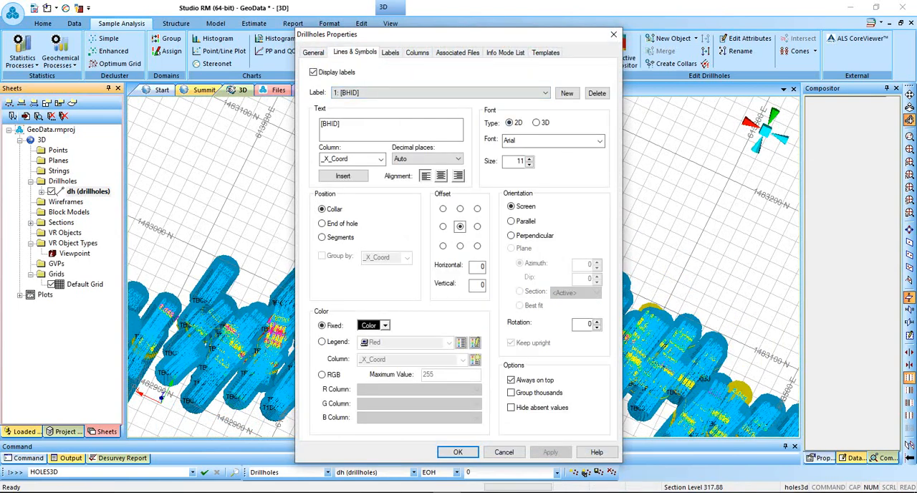
pyautogui.doubleClick(577, 121)
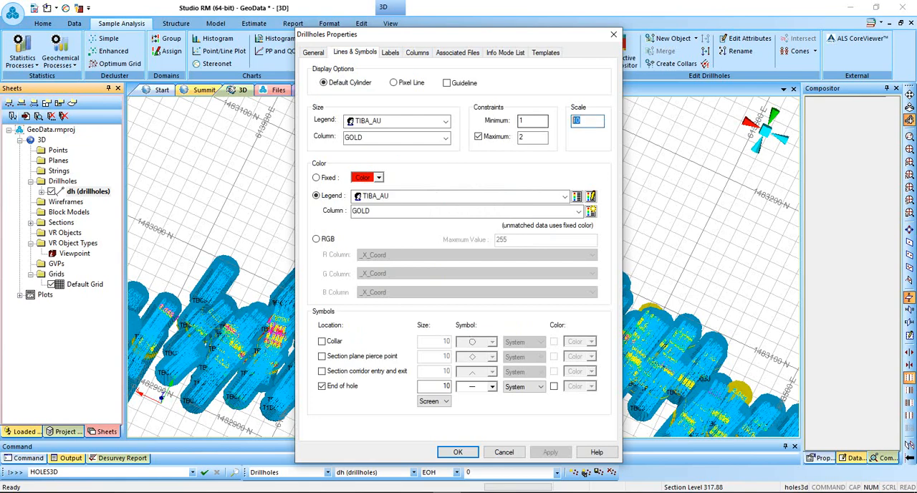
pyautogui.write('1')
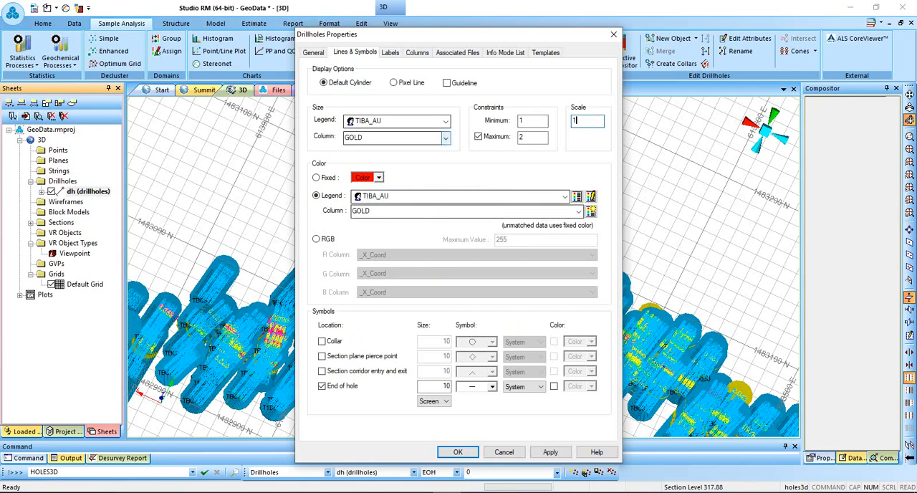
pyautogui.press('BackSpace')
pyautogui.write('0.5')
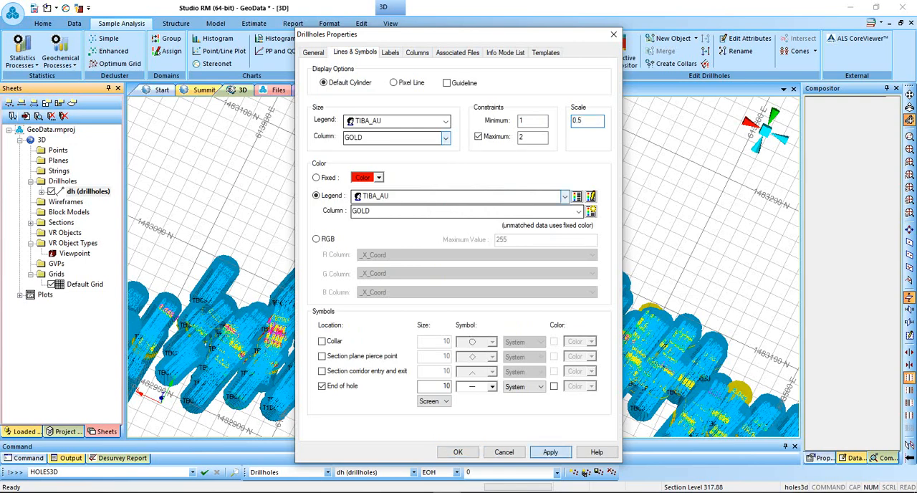
pyautogui.click(551, 452)
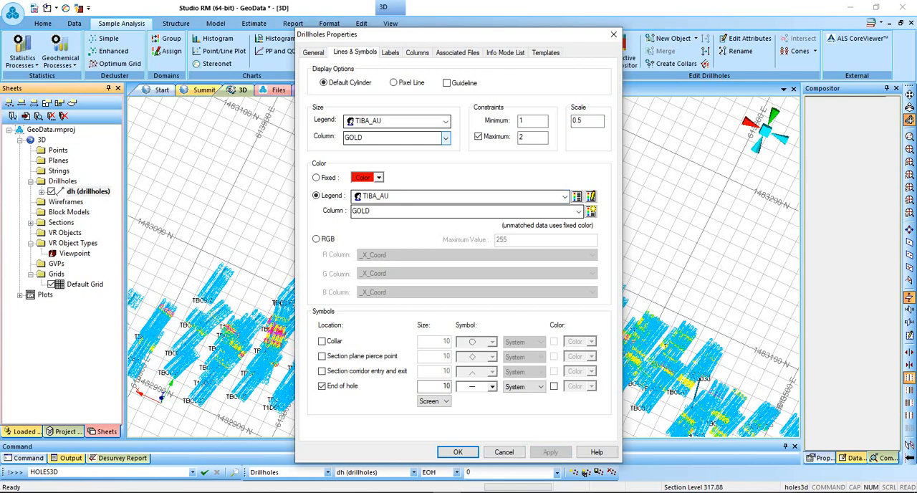
# Remove the maximum size constraint from the dh drillholes, set the scale to 1, and accept the properties.
pyautogui.click(479, 136)
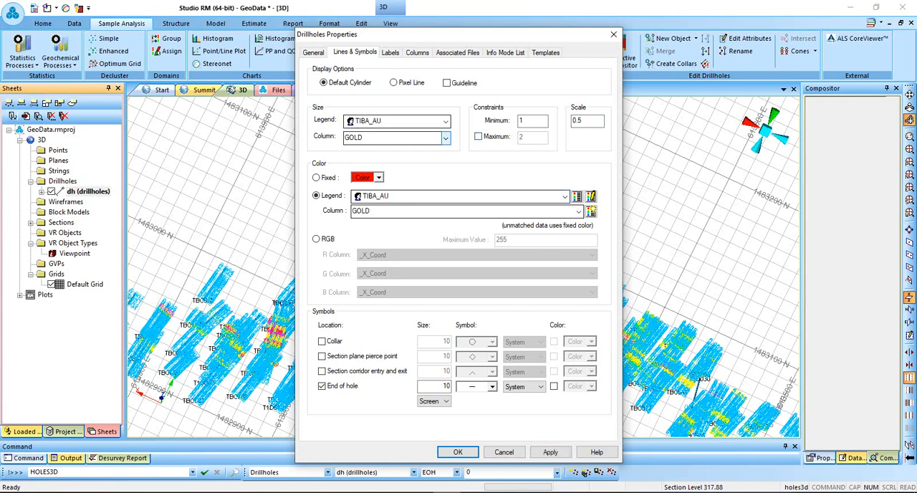
pyautogui.click(550, 452)
pyautogui.doubleClick(584, 120)
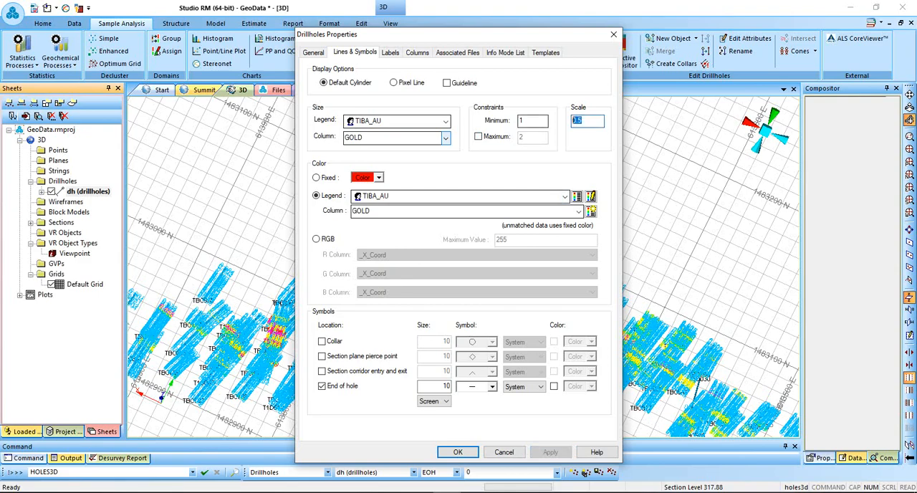
pyautogui.write('1')
pyautogui.click(550, 453)
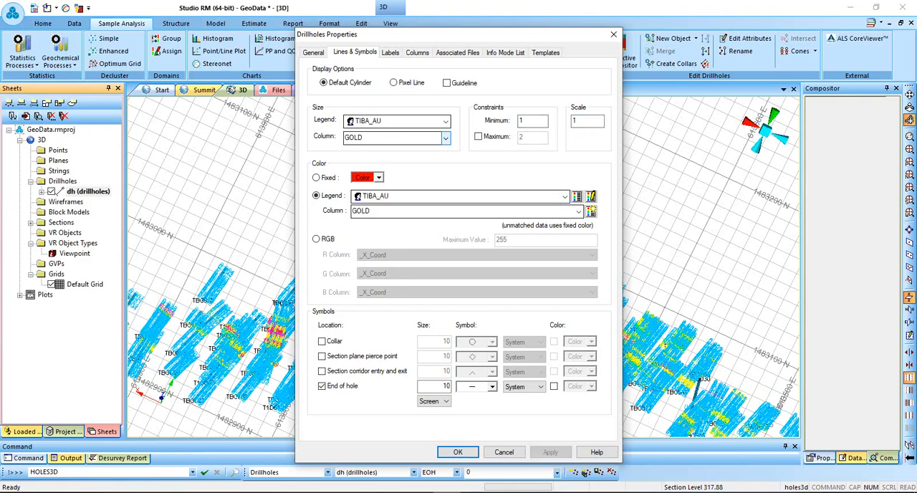
pyautogui.click(458, 452)
pyautogui.keyDown('shift'); pyautogui.moveTo(458, 358); pyautogui.dragTo(512, 144); pyautogui.keyUp('shift')
pyautogui.scroll(3, 464, 266)
pyautogui.scroll(5, 465, 266)
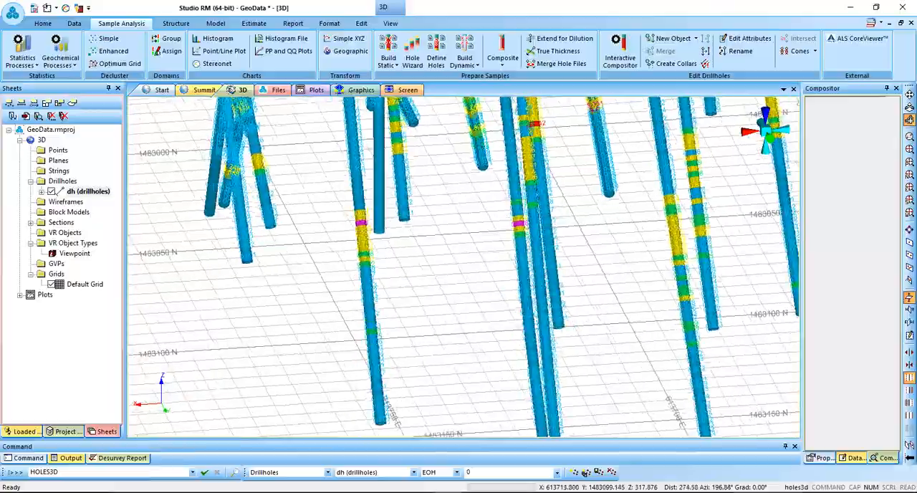
pyautogui.keyDown('shift'); pyautogui.moveTo(464, 266); pyautogui.dragTo(518, 323); pyautogui.keyUp('shift')
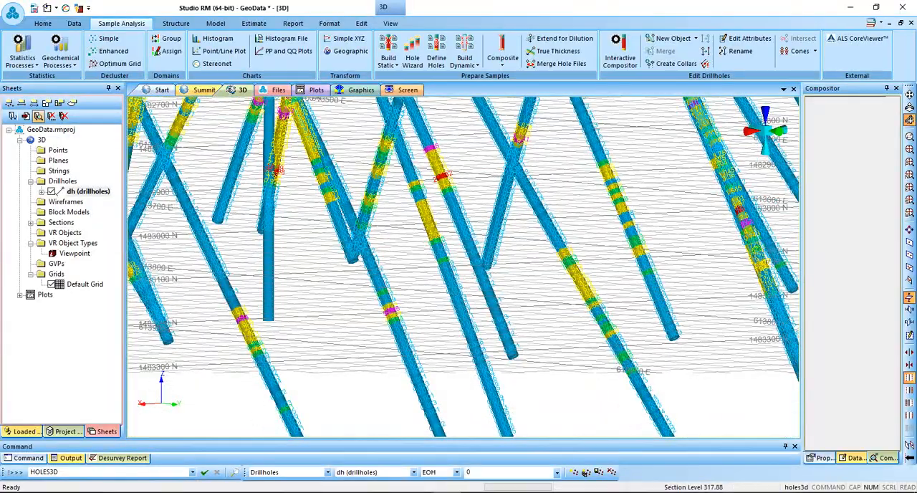
# Build the filter expression GOLD >= 0.4 for the dh drillholes in the Expression Builder and check its validity.
pyautogui.click(38, 115)
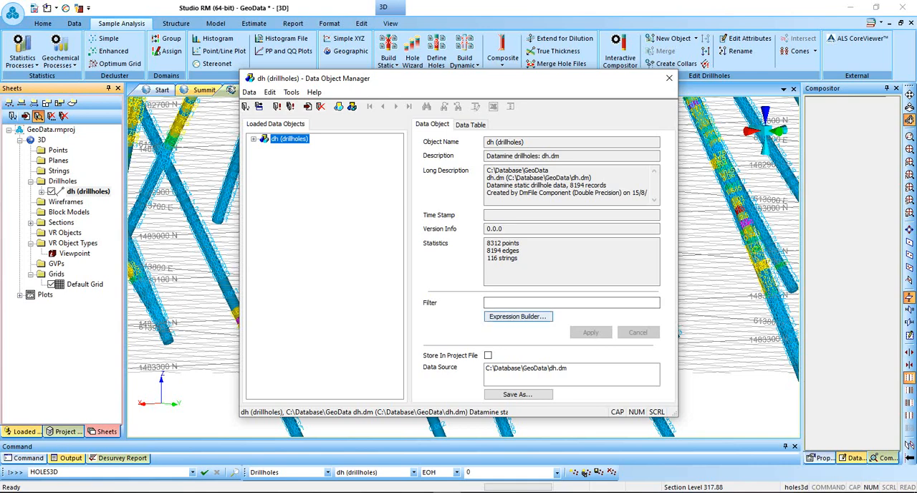
pyautogui.click(518, 317)
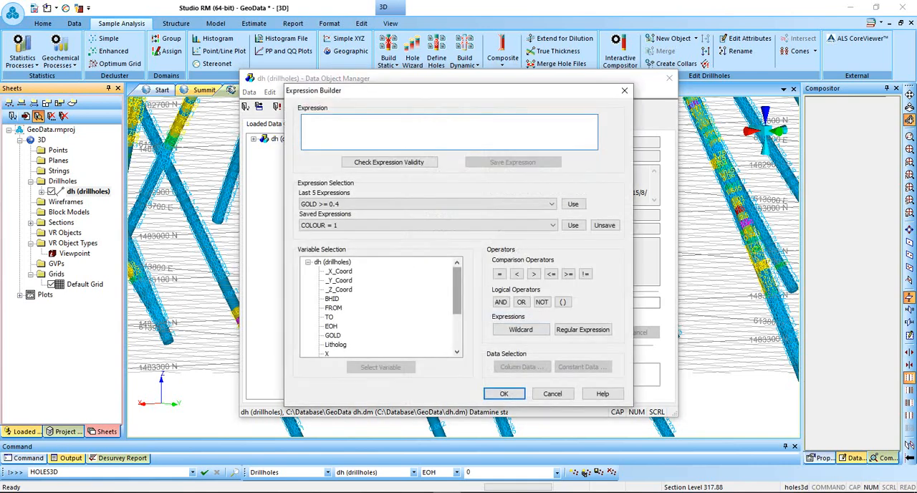
pyautogui.doubleClick(333, 335)
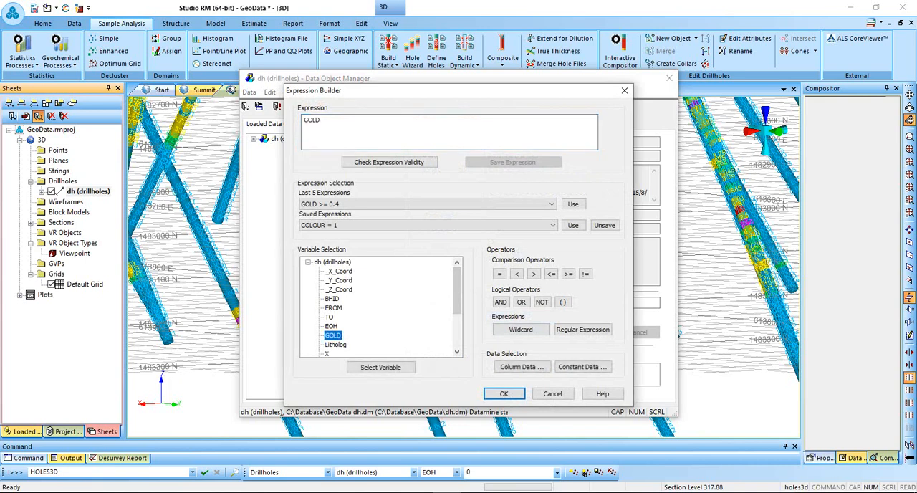
pyautogui.click(568, 274)
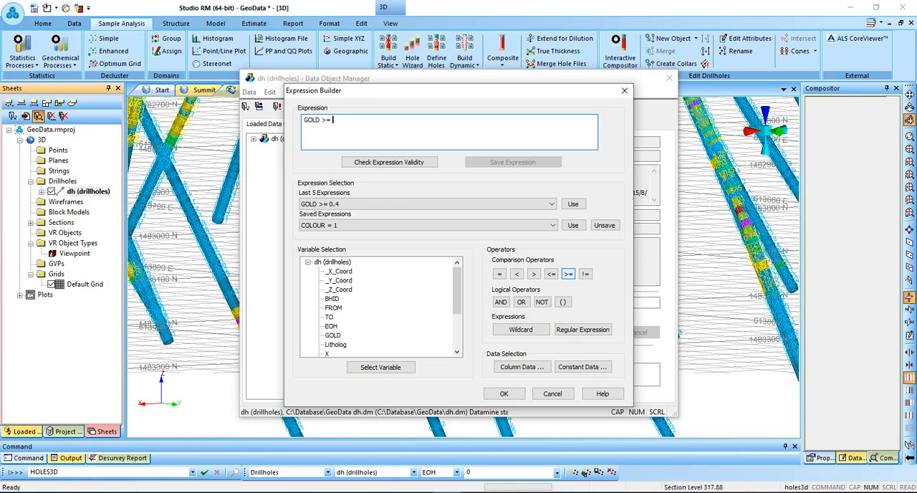
pyautogui.write('0.4')
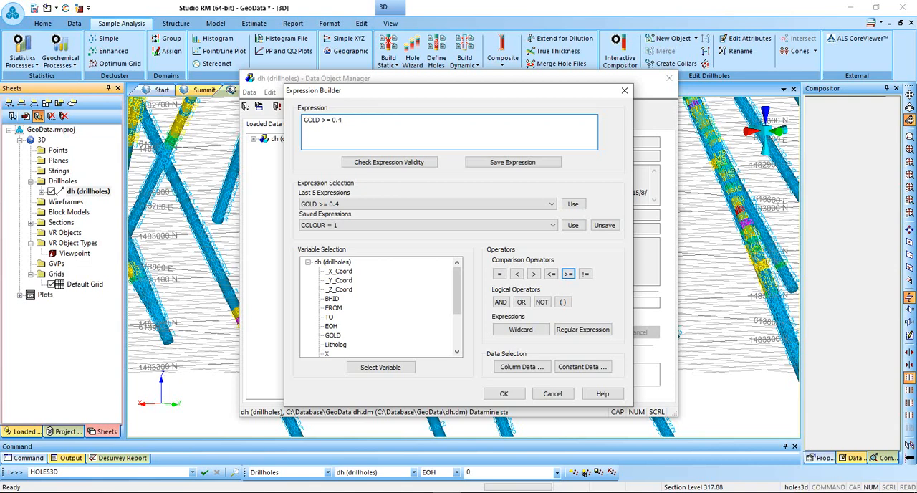
pyautogui.click(389, 162)
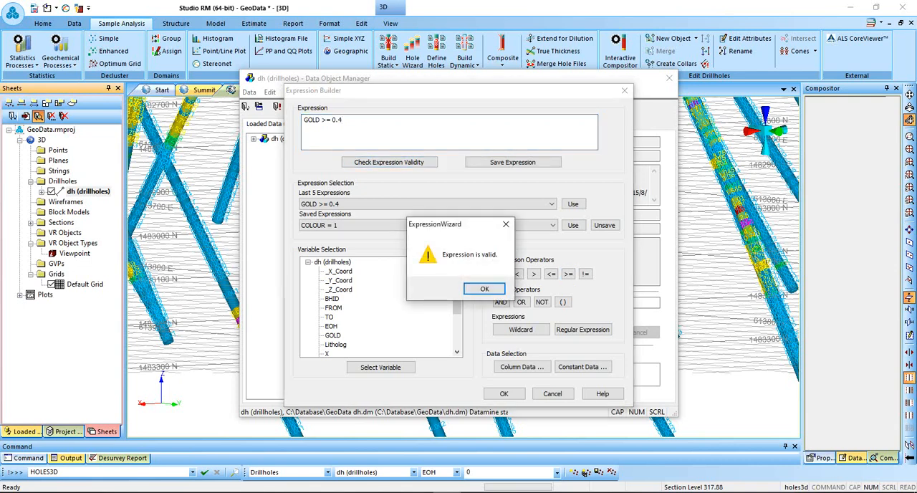
pyautogui.press('Return')
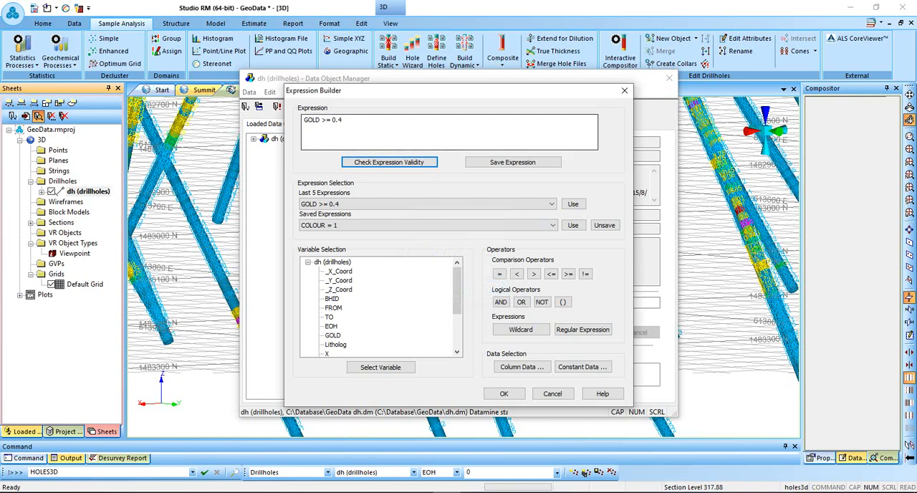
# Try validating the filter expression with a stray "u" after 0.4, and revert to the previous text.
pyautogui.click(343, 120)
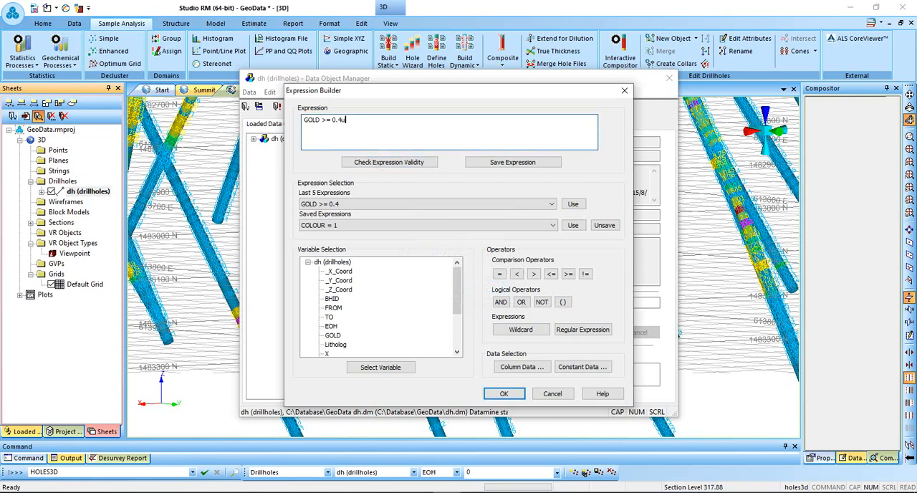
pyautogui.click(389, 162)
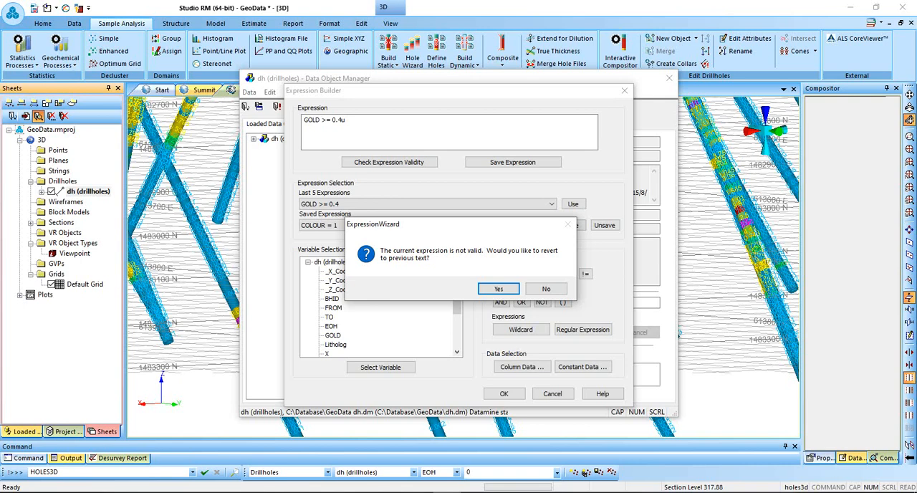
pyautogui.press('Return')
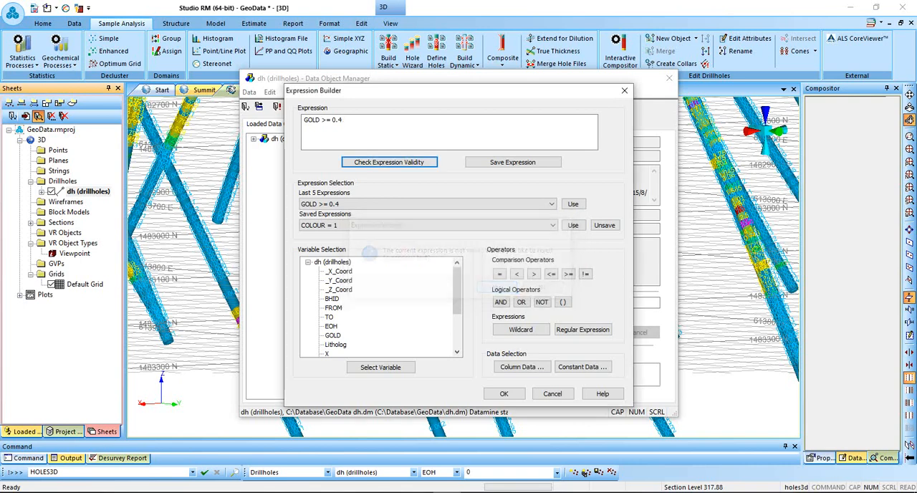
pyautogui.click(344, 120)
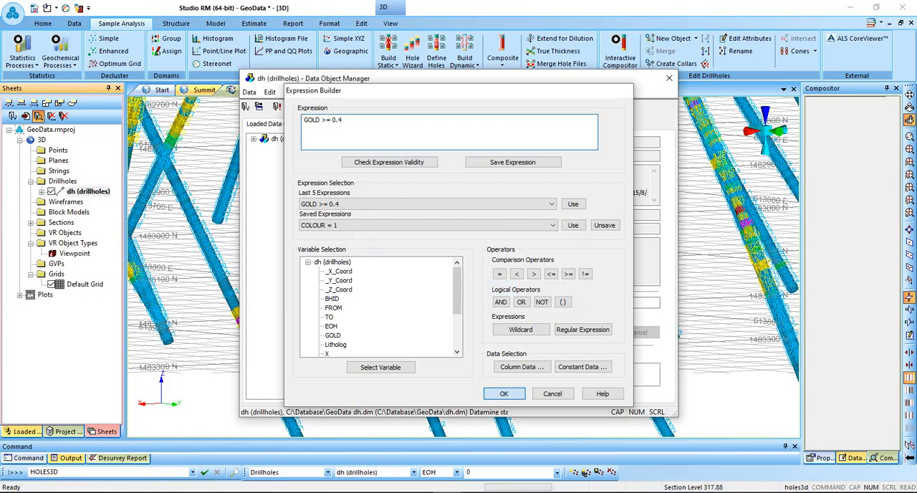
# Accept the expression, apply the GOLD >= 0.4 filter to the dh drillholes, and inspect the filtered intervals in 3D.
pyautogui.click(504, 393)
pyautogui.click(589, 333)
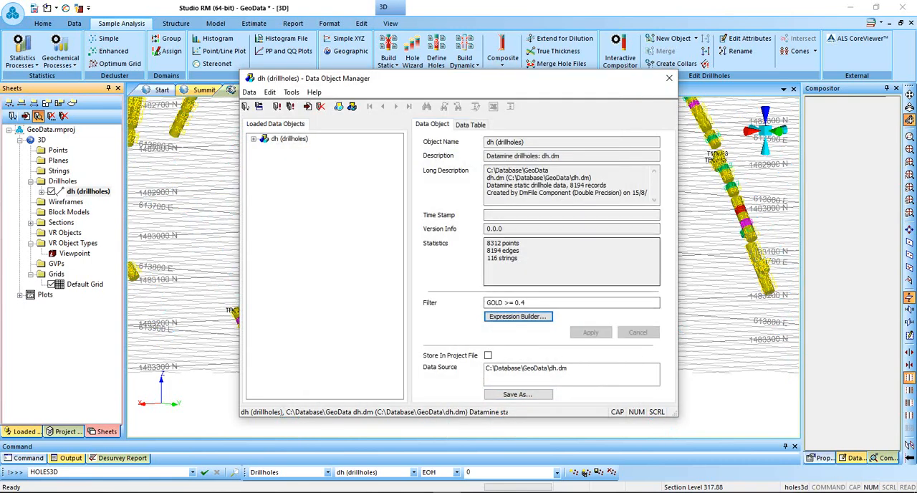
pyautogui.click(669, 78)
pyautogui.scroll(-6, 559, 177)
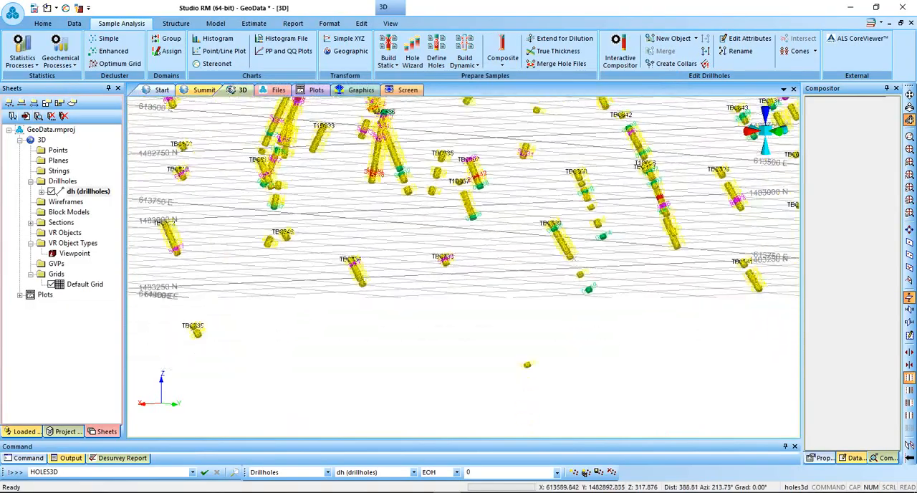
pyautogui.moveTo(563, 217); pyautogui.dragTo(543, 223)
pyautogui.scroll(8, 543, 224)
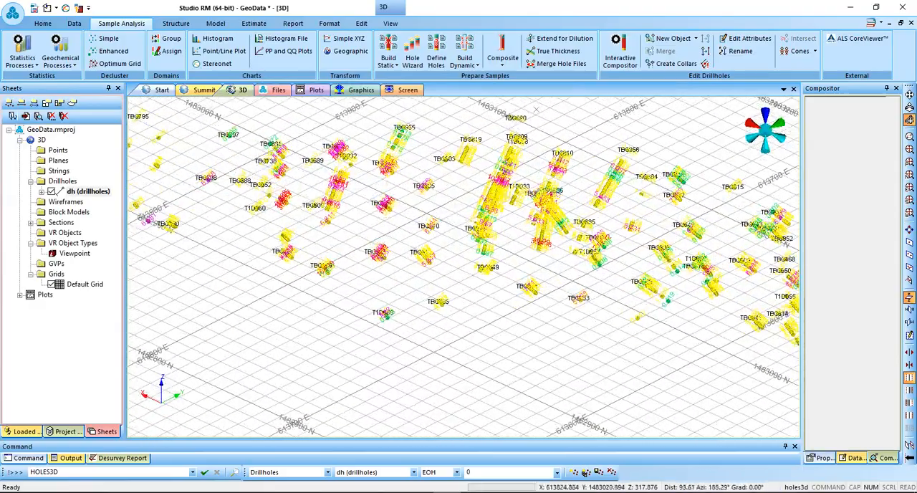
pyautogui.scroll(6, 542, 223)
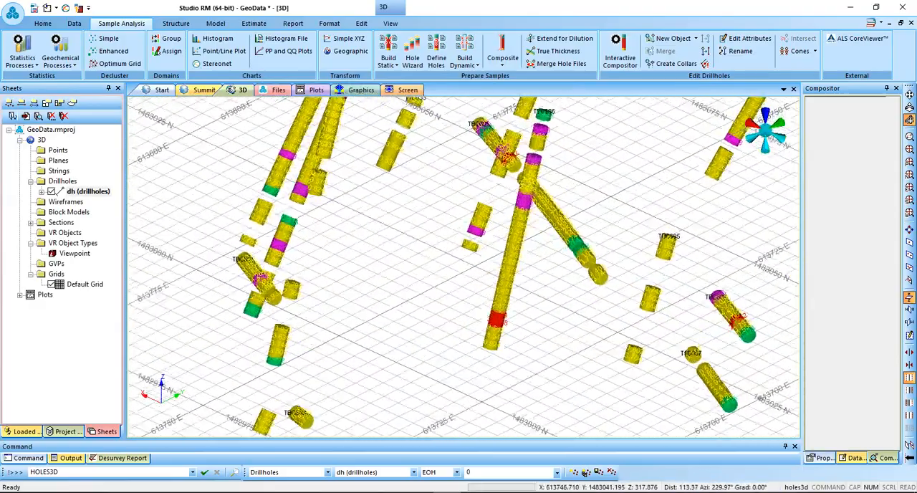
pyautogui.scroll(-3, 543, 223)
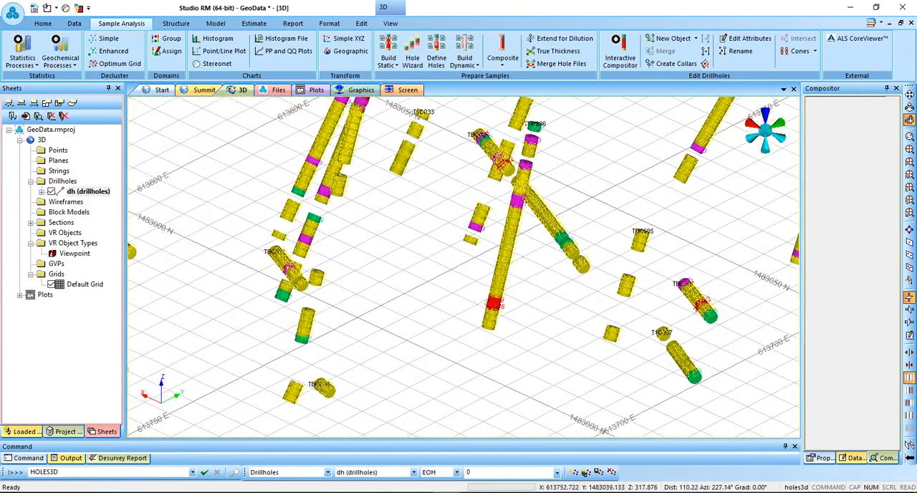
# Open the available commands for the dh drillholes object.
pyautogui.rightClick(89, 191)
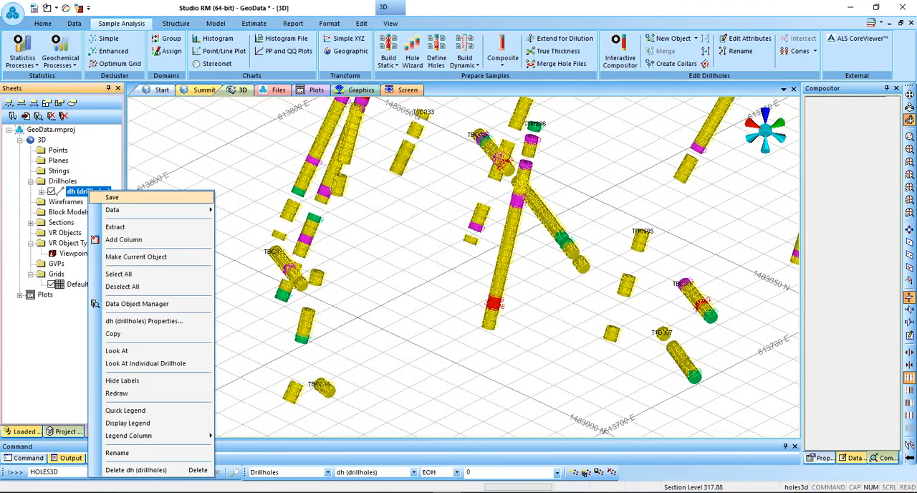
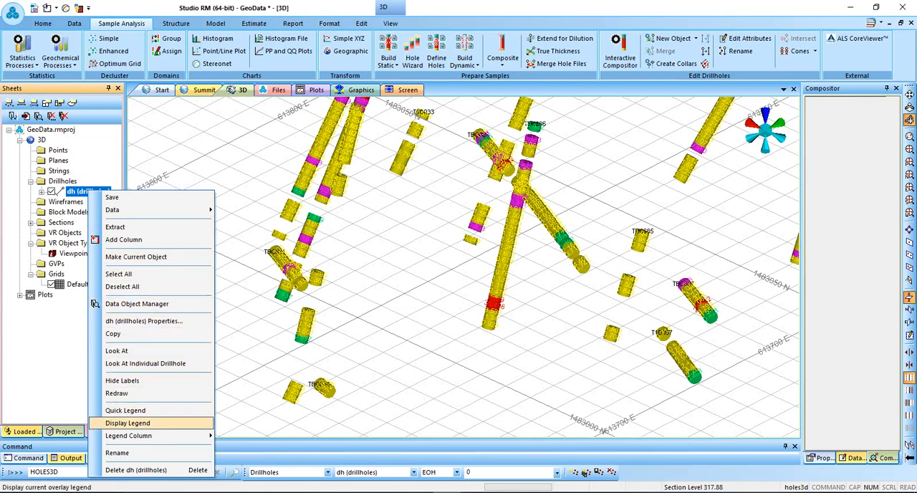
# Display the TIBA_AU legend for the dh drillholes and place it inside the 3D view.
pyautogui.click(127, 423)
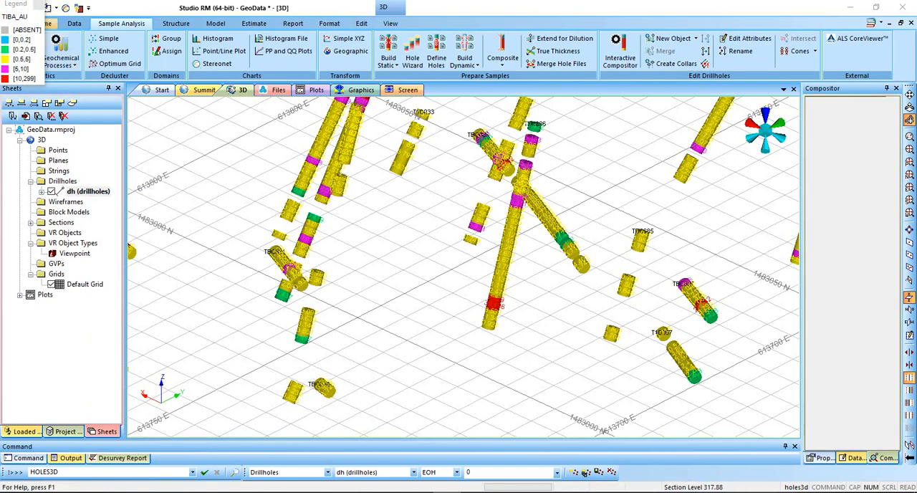
pyautogui.moveTo(21, 4); pyautogui.dragTo(224, 126)
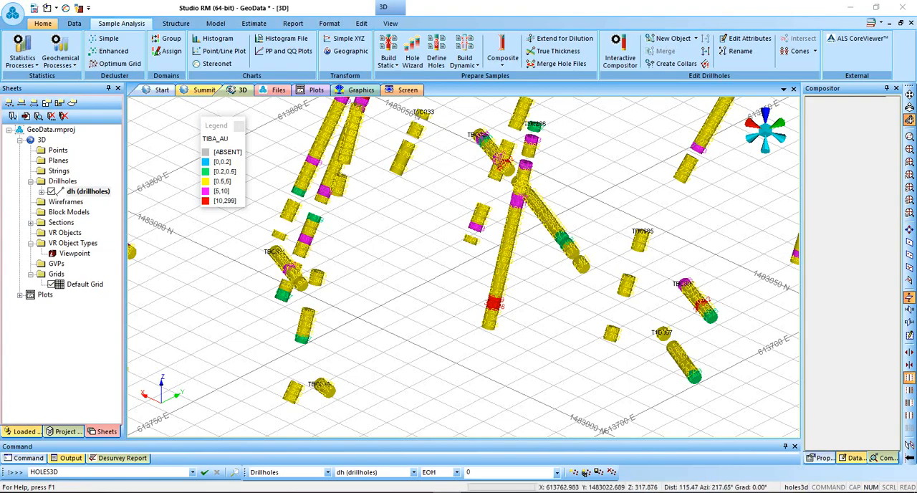
# Examine the filtered drillhole intervals in 3D from several angles and in the standard plan, north, east, south and west views.
pyautogui.keyDown('shift'); pyautogui.moveTo(518, 232); pyautogui.dragTo(573, 236); pyautogui.keyUp('shift')
pyautogui.scroll(-3, 586, 197)
pyautogui.keyDown('shift'); pyautogui.moveTo(582, 322); pyautogui.dragTo(631, 249); pyautogui.keyUp('shift')
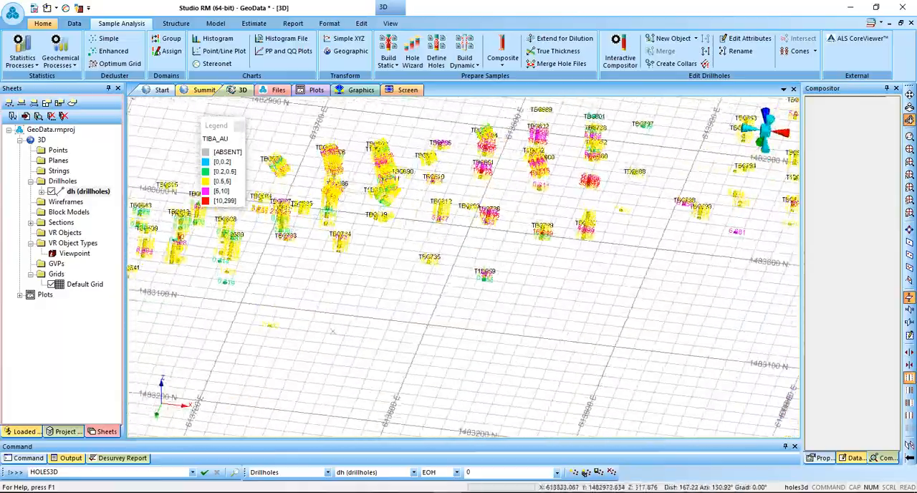
pyautogui.keyDown('shift'); pyautogui.moveTo(333, 332); pyautogui.dragTo(559, 265); pyautogui.keyUp('shift')
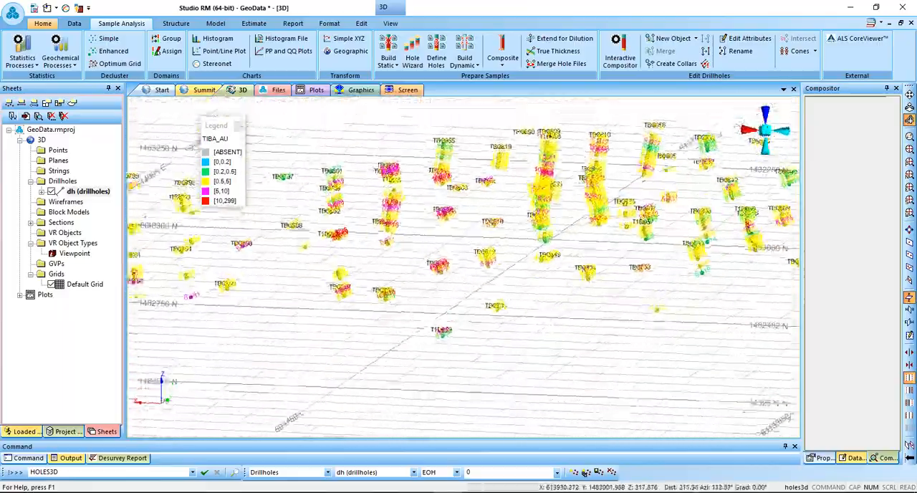
pyautogui.keyDown('shift'); pyautogui.moveTo(630, 251); pyautogui.dragTo(545, 215); pyautogui.keyUp('shift')
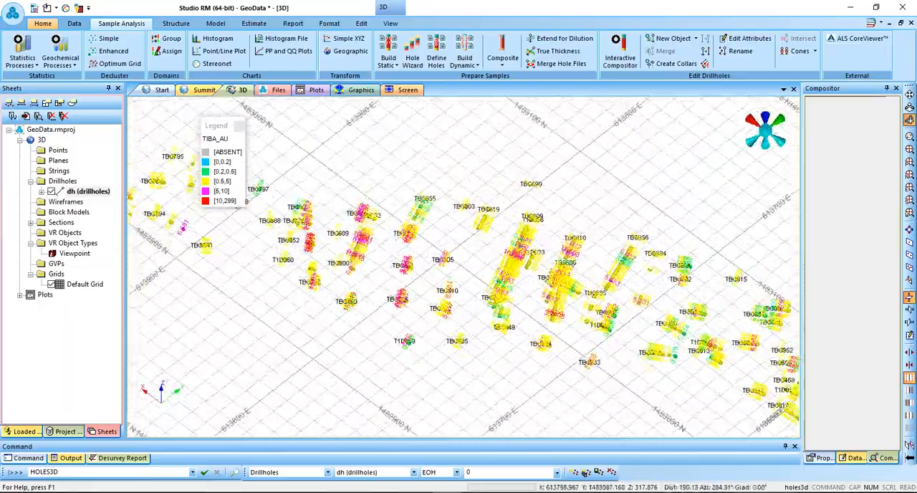
pyautogui.keyDown('shift'); pyautogui.moveTo(573, 208); pyautogui.dragTo(530, 179); pyautogui.keyUp('shift')
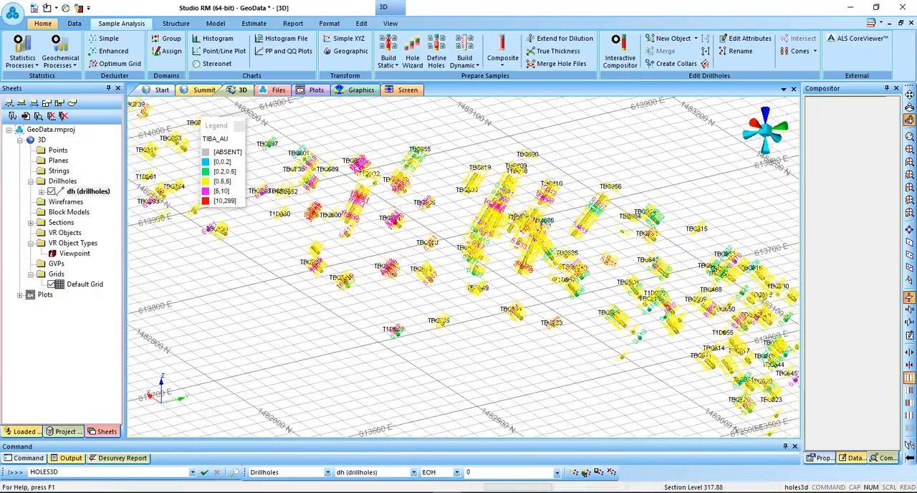
pyautogui.click(909, 161)
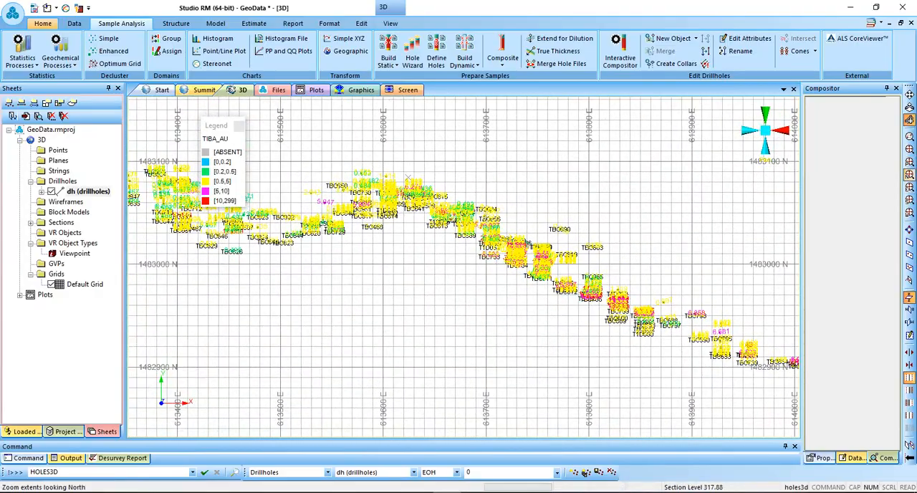
pyautogui.click(909, 175)
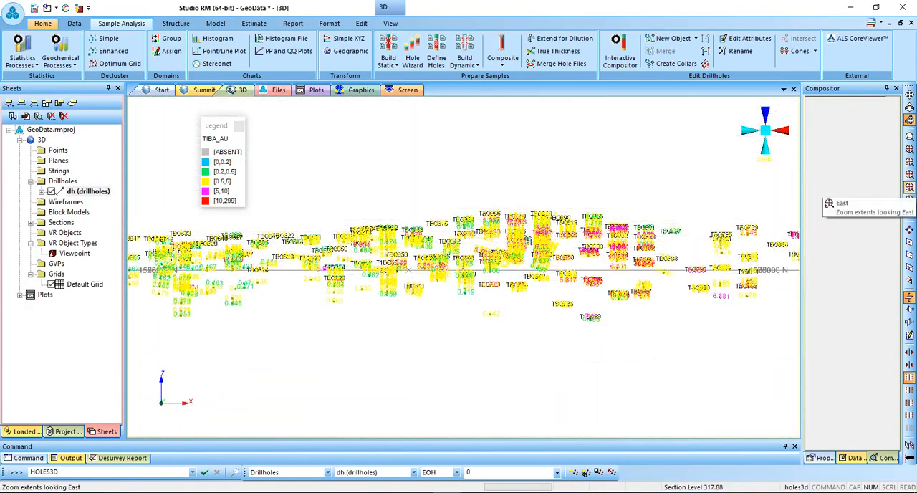
pyautogui.click(909, 188)
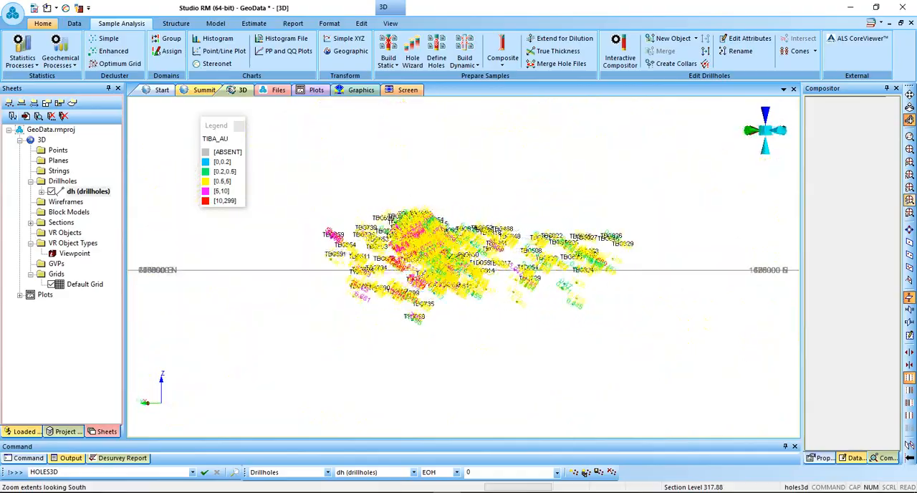
pyautogui.click(908, 201)
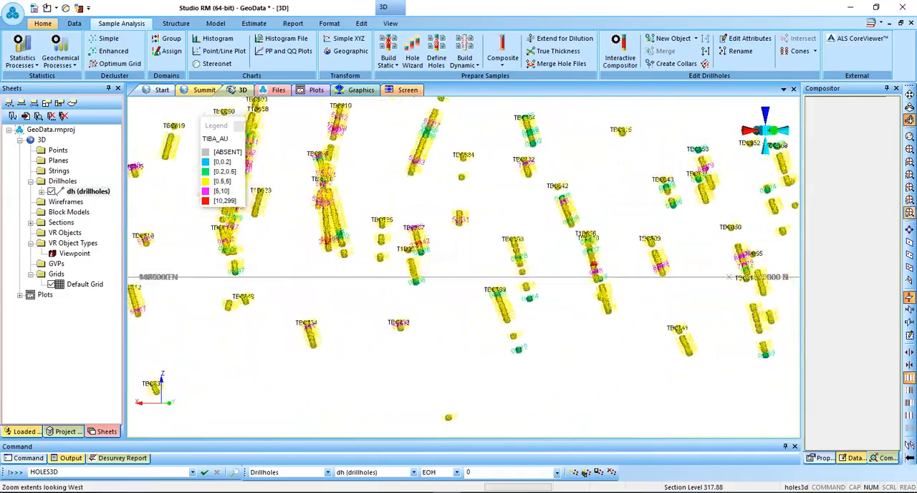
pyautogui.click(909, 162)
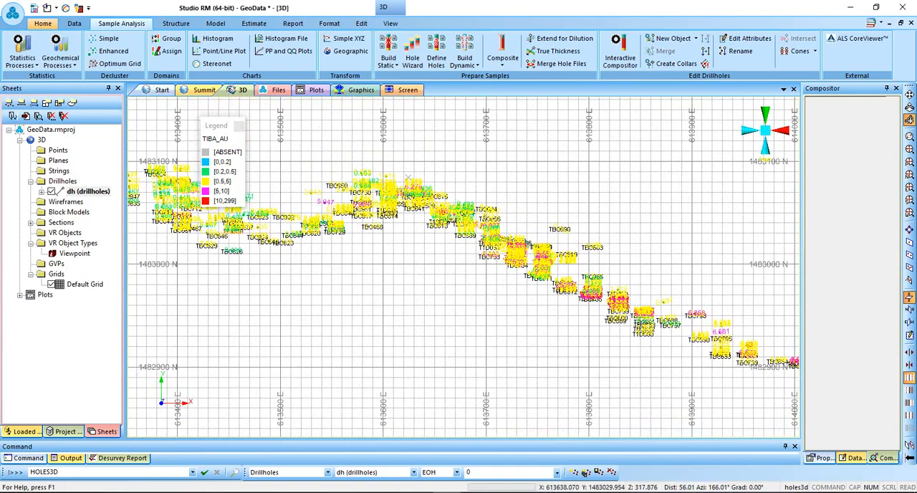
# Clear the filter expression of the dh drillholes in the Data Object Manager and apply it to show all intervals.
pyautogui.click(38, 116)
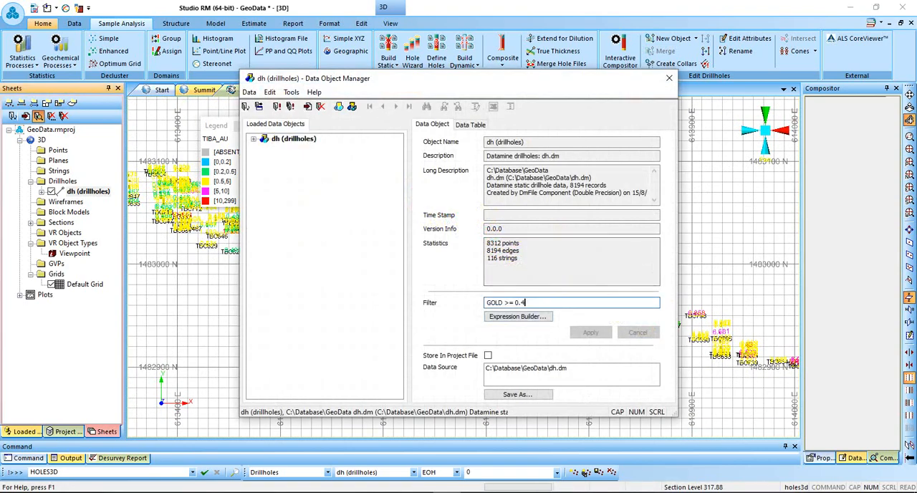
pyautogui.press('BackSpace')
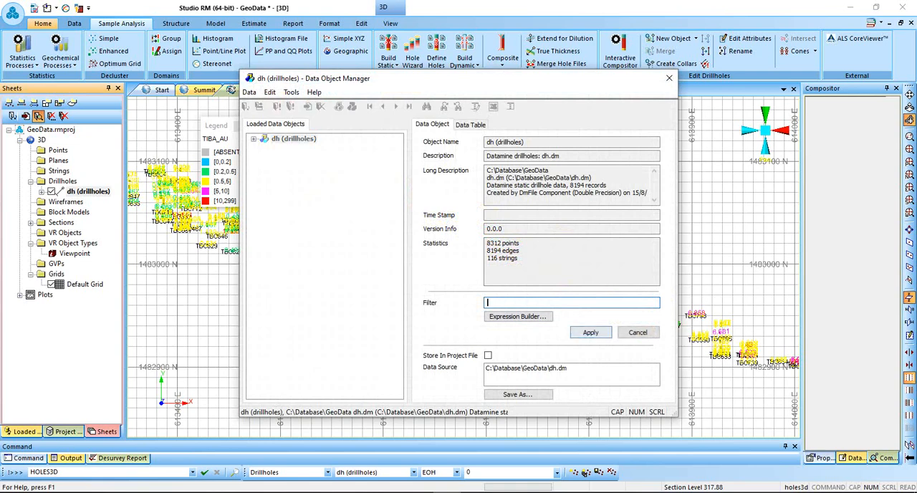
pyautogui.click(591, 331)
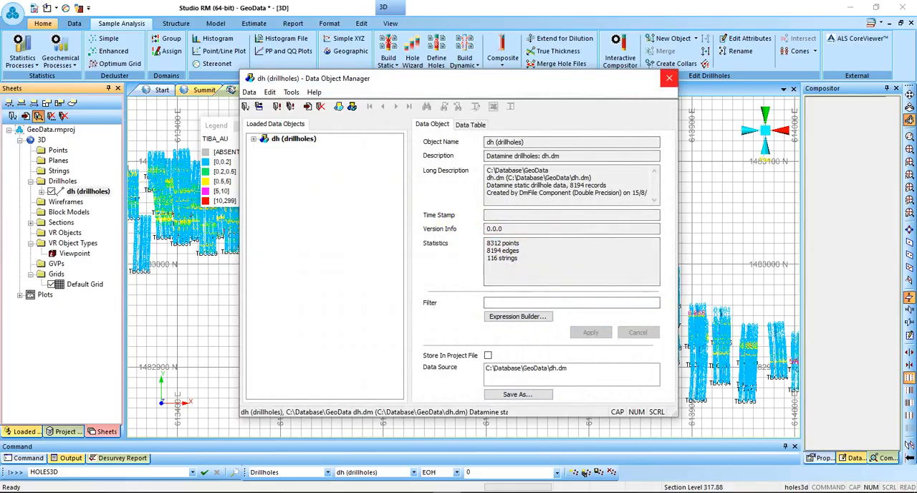
pyautogui.click(669, 78)
pyautogui.moveTo(513, 294)
pyautogui.keyDown('shift'); pyautogui.mouseDown()
pyautogui.moveTo(534, 247)
pyautogui.moveTo(514, 277)
pyautogui.mouseUp(); pyautogui.keyUp('shift')
pyautogui.scroll(8, 493, 253)
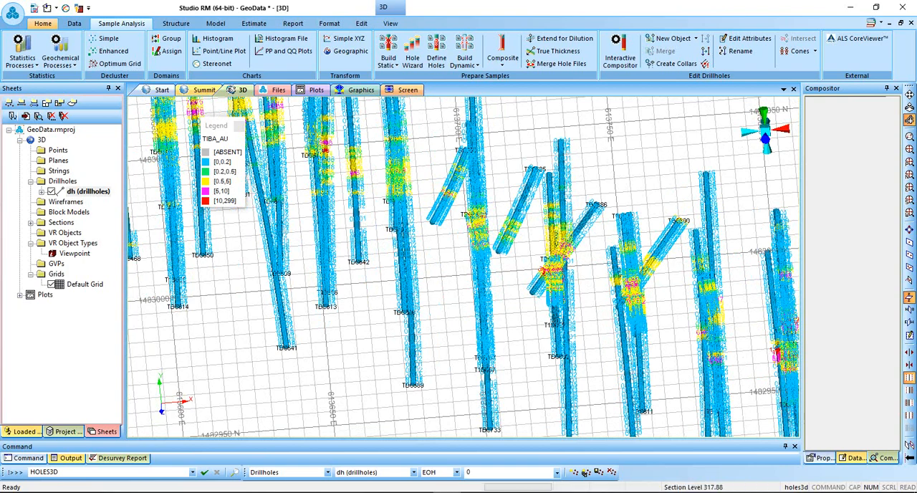
# Delete the [GOLD] label from the dh drillholes' display properties, keeping only the [BHID] label.
pyautogui.doubleClick(89, 191)
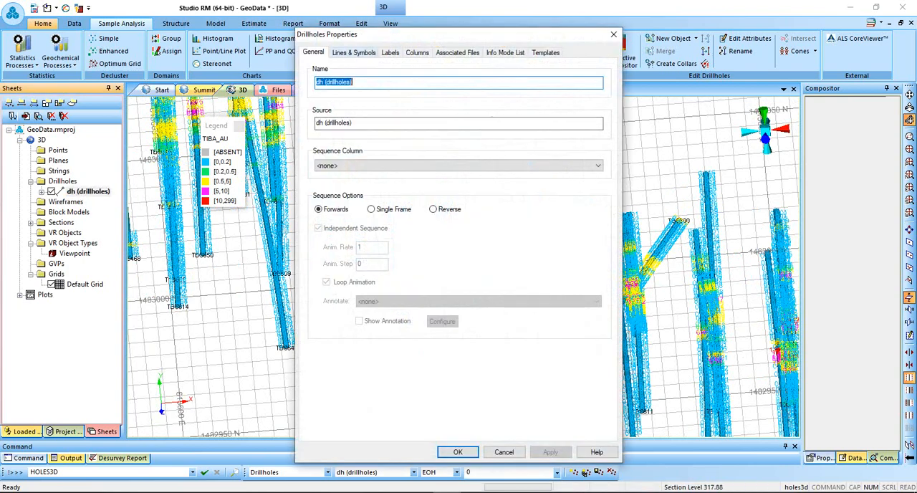
pyautogui.click(354, 53)
pyautogui.click(391, 53)
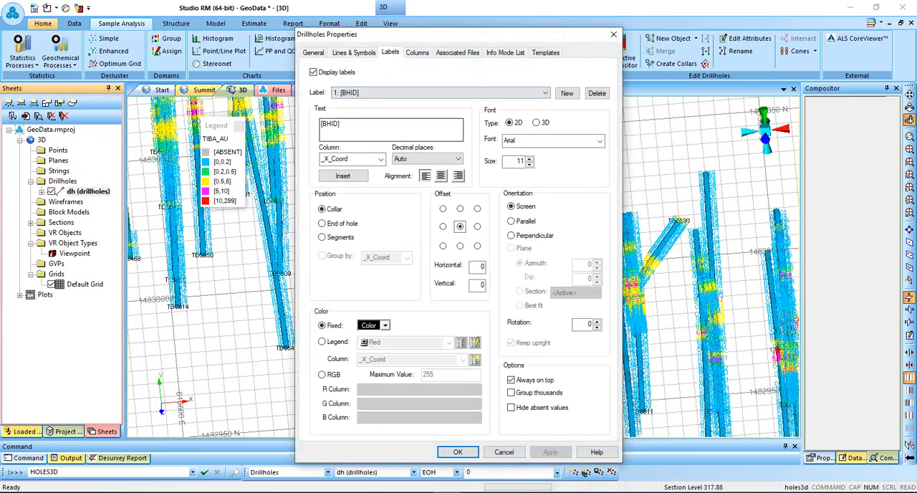
pyautogui.click(401, 93)
pyautogui.click(394, 111)
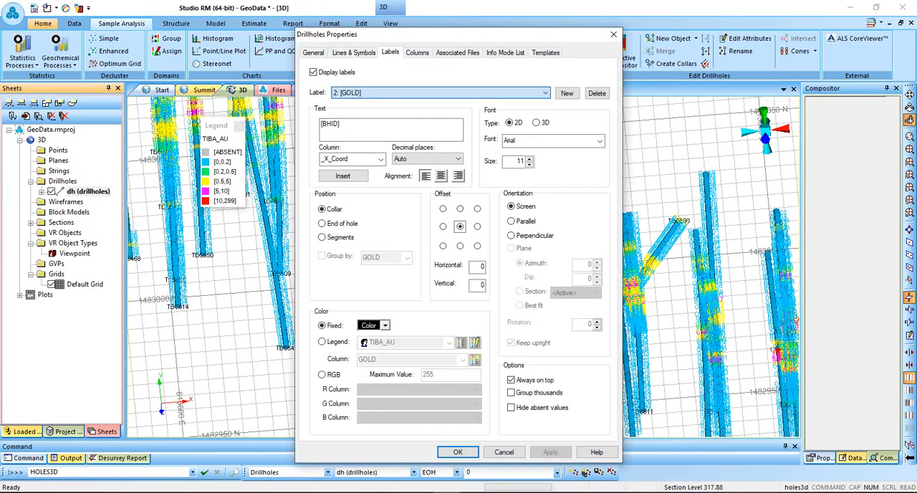
pyautogui.click(597, 93)
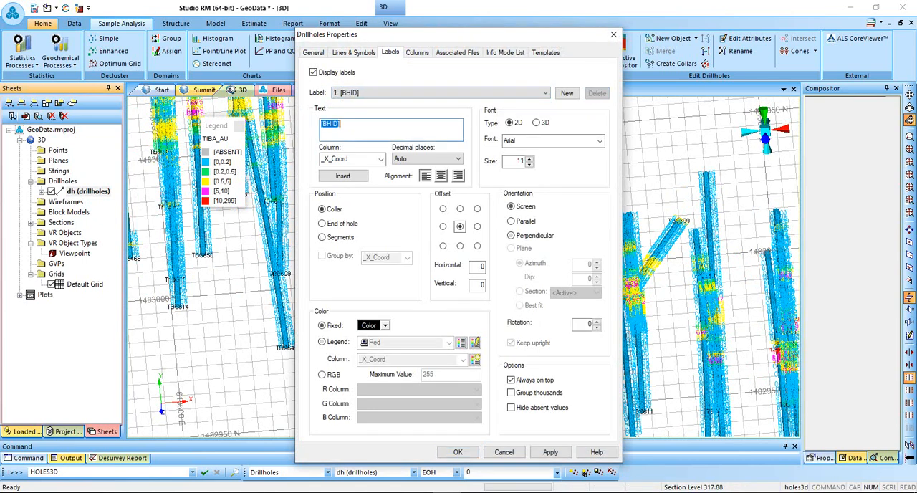
pyautogui.click(550, 453)
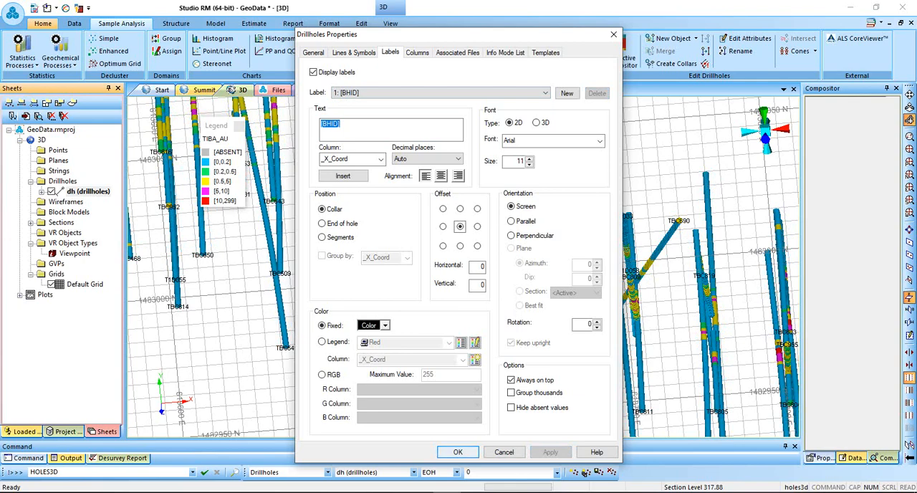
pyautogui.click(458, 452)
pyautogui.scroll(-2, 585, 293)
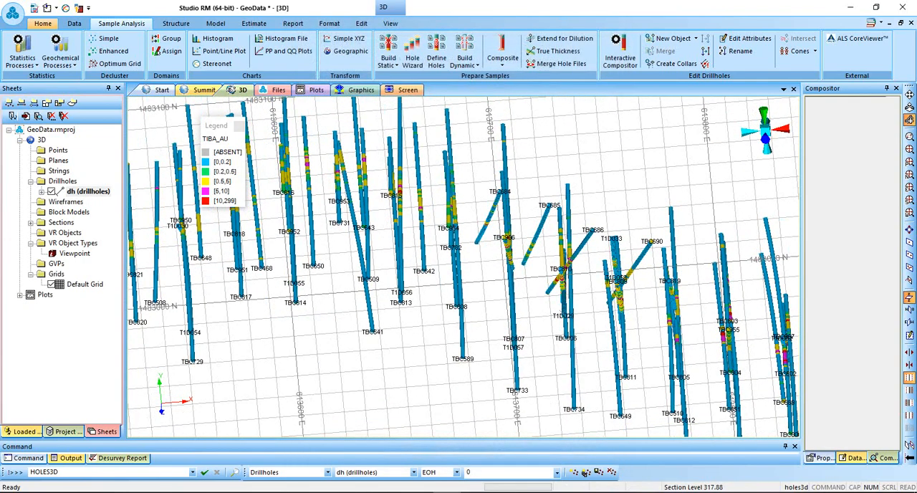
# In plan view, define a North-South section through one point beside the westernmost drillholes.
pyautogui.click(909, 162)
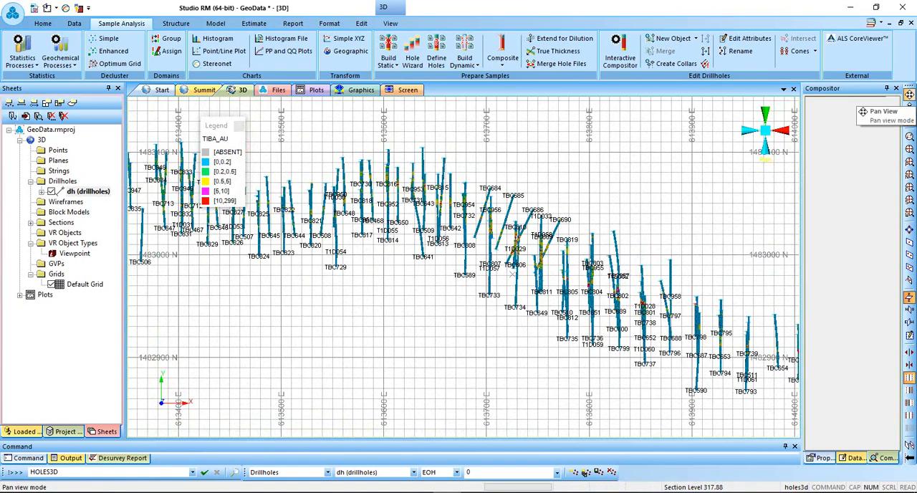
pyautogui.click(909, 94)
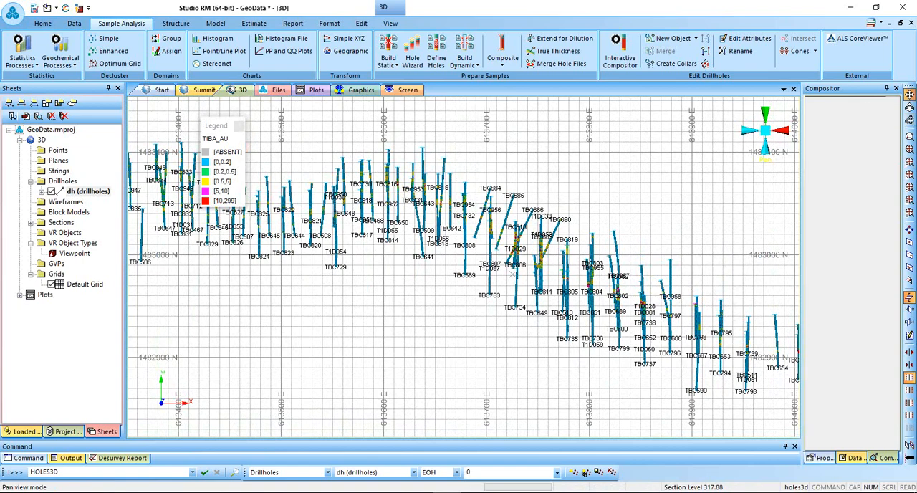
pyautogui.moveTo(513, 274); pyautogui.dragTo(716, 283)
pyautogui.moveTo(529, 209); pyautogui.dragTo(738, 225)
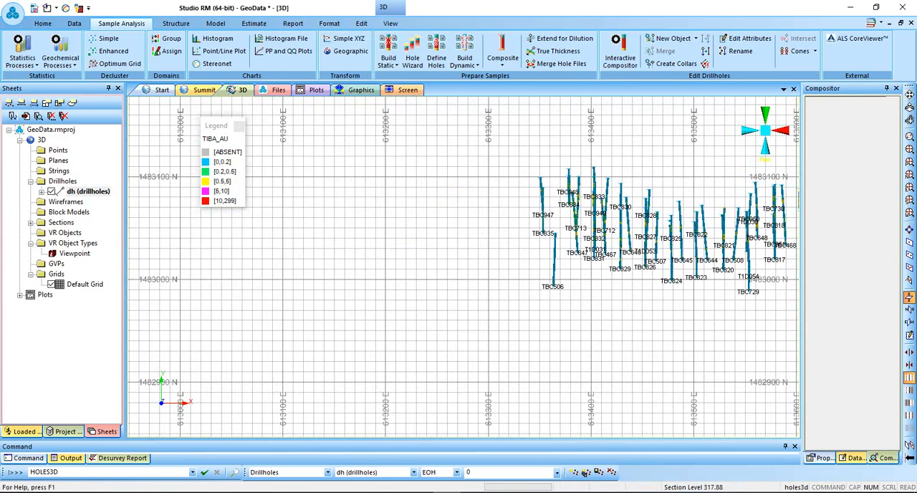
pyautogui.click(909, 243)
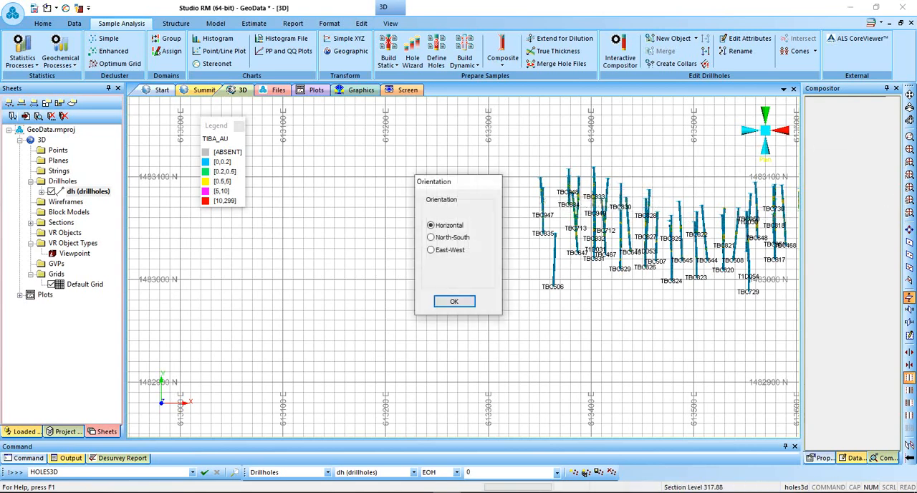
pyautogui.click(431, 237)
pyautogui.press('Return')
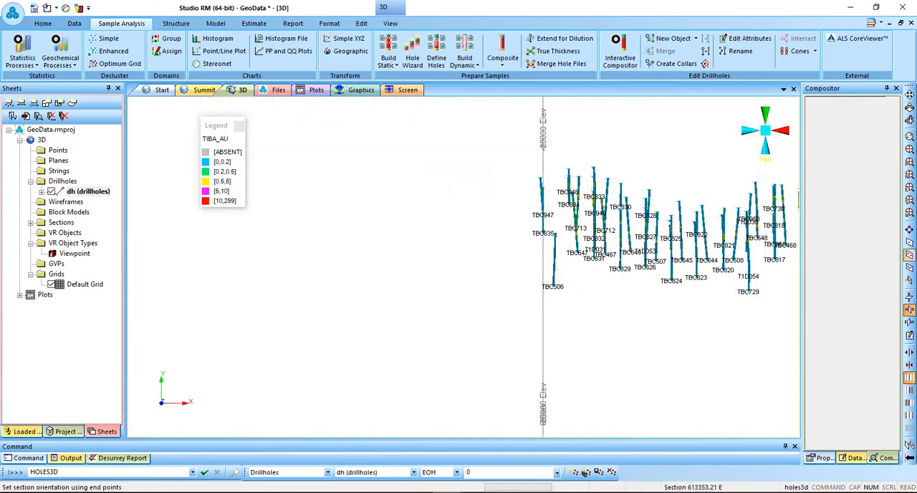
# Redefine the section by two end points so it runs obliquely through the western drillholes near TBC506.
pyautogui.click(910, 255)
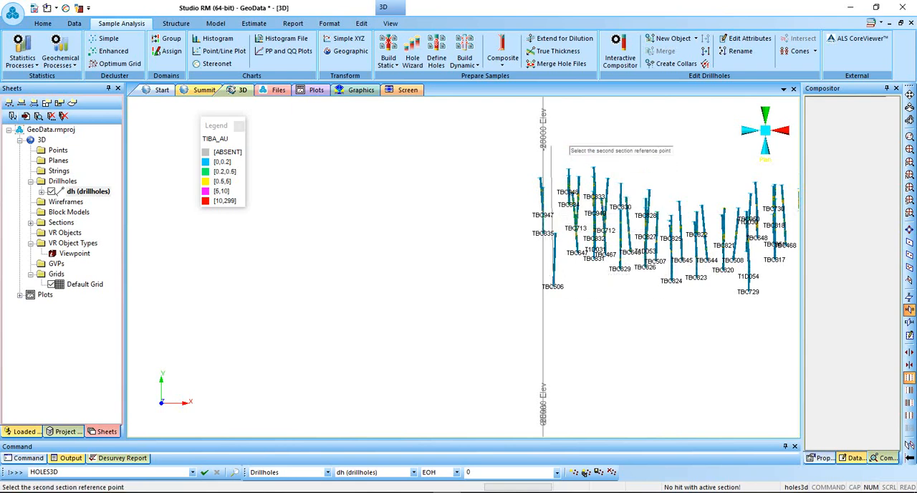
pyautogui.click(568, 170)
pyautogui.click(458, 285)
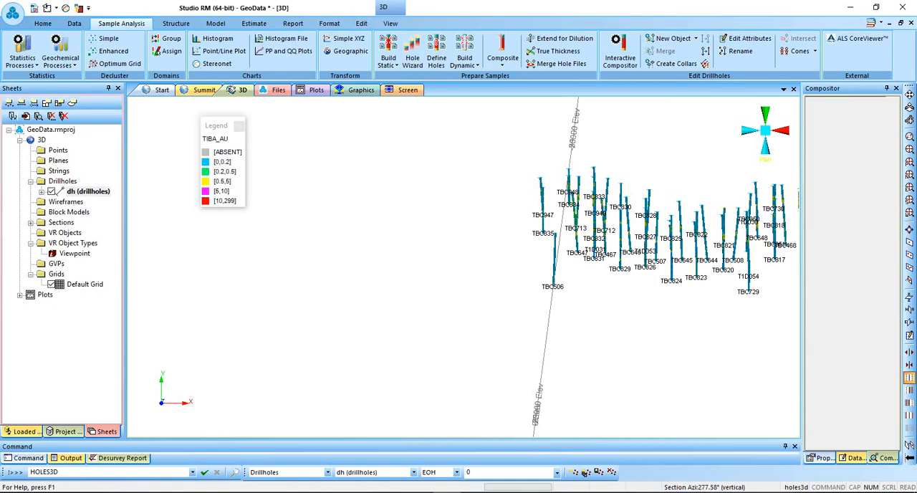
# Set the Default Section's orientation to North-South in the section properties and apply it.
pyautogui.click(910, 335)
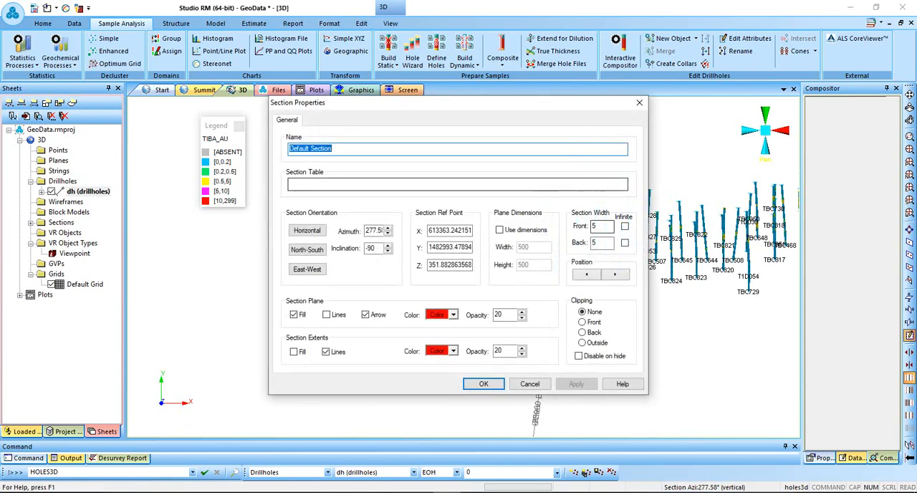
pyautogui.click(640, 103)
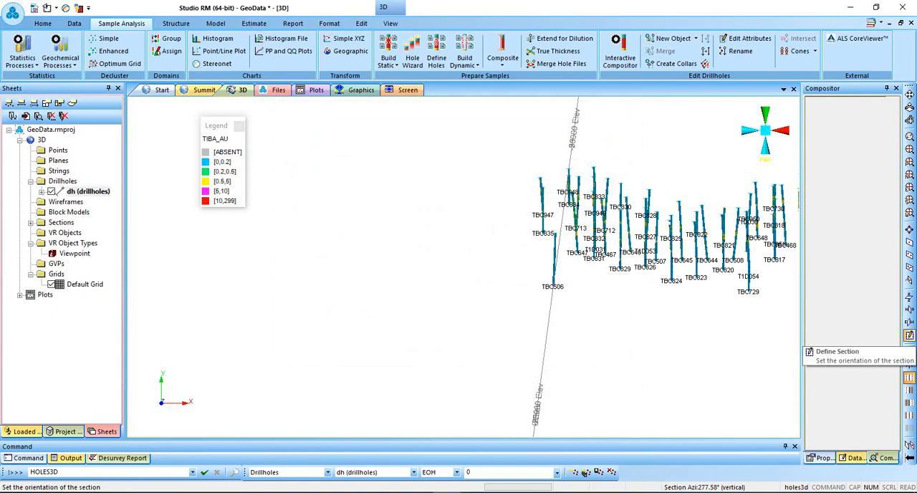
pyautogui.click(910, 335)
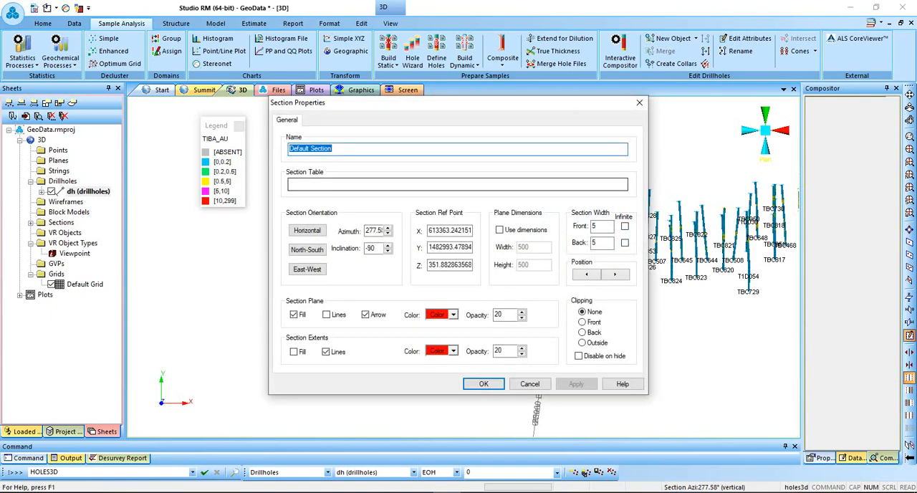
pyautogui.moveTo(402, 103); pyautogui.dragTo(203, 79)
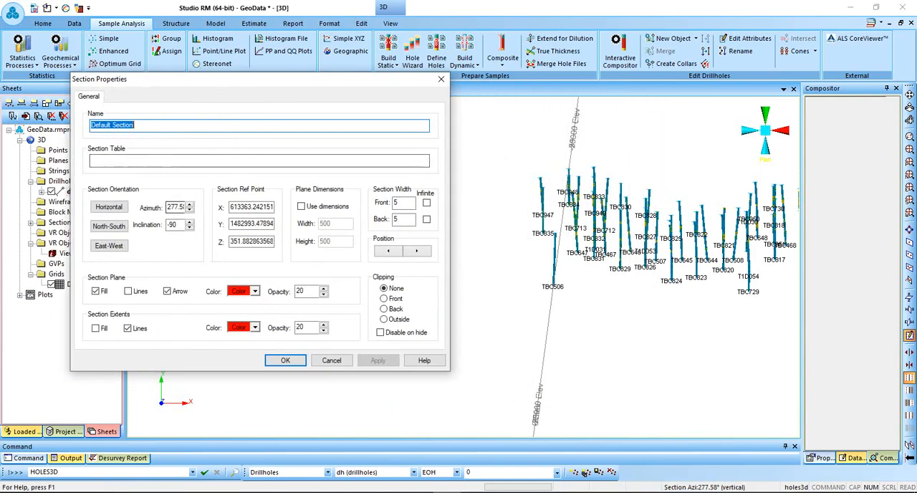
pyautogui.click(108, 225)
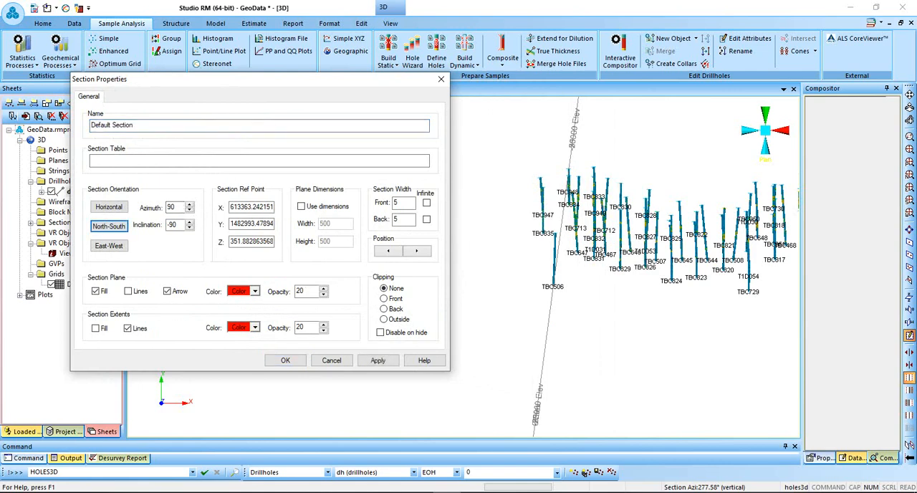
pyautogui.click(378, 361)
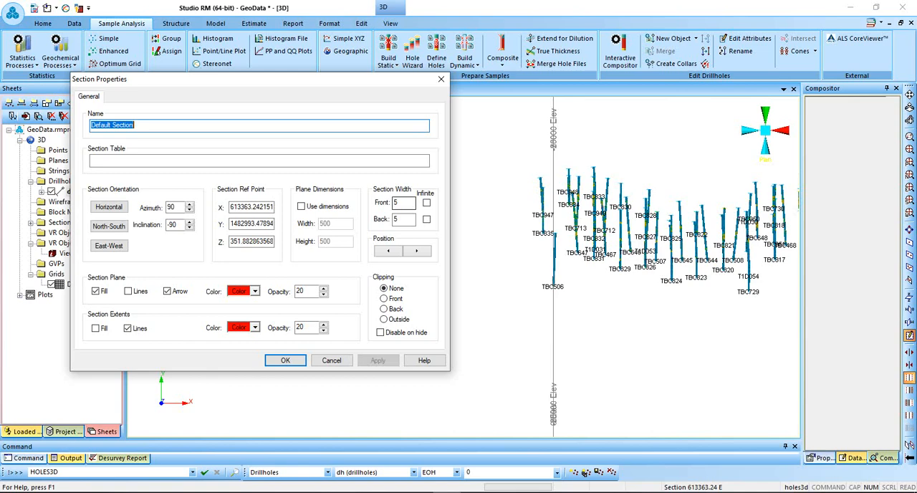
# Set the section's front and back widths to 12.5, clip everything outside the section, and apply the properties.
pyautogui.doubleClick(399, 203)
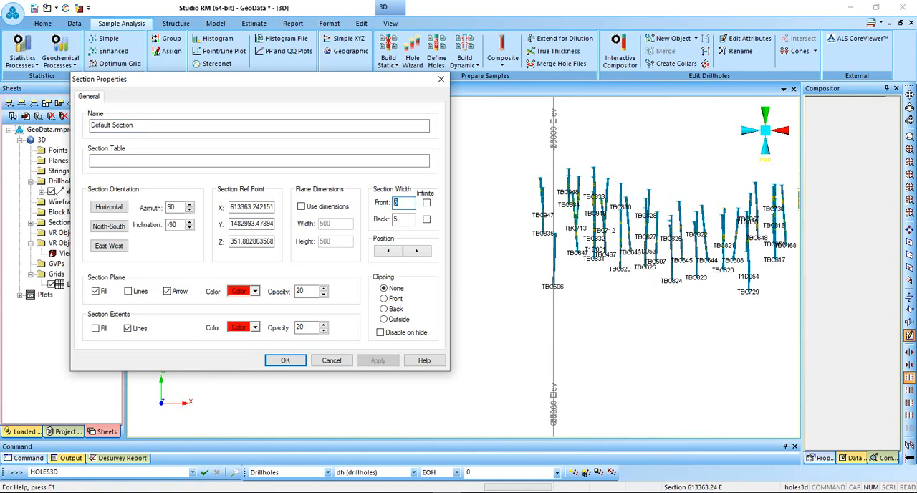
pyautogui.write('12.5')
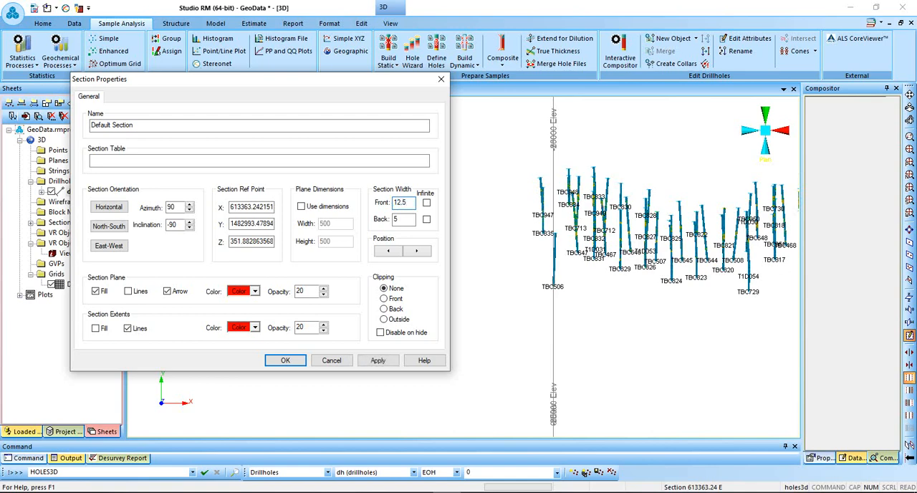
pyautogui.press('Tab')
pyautogui.write('12.5')
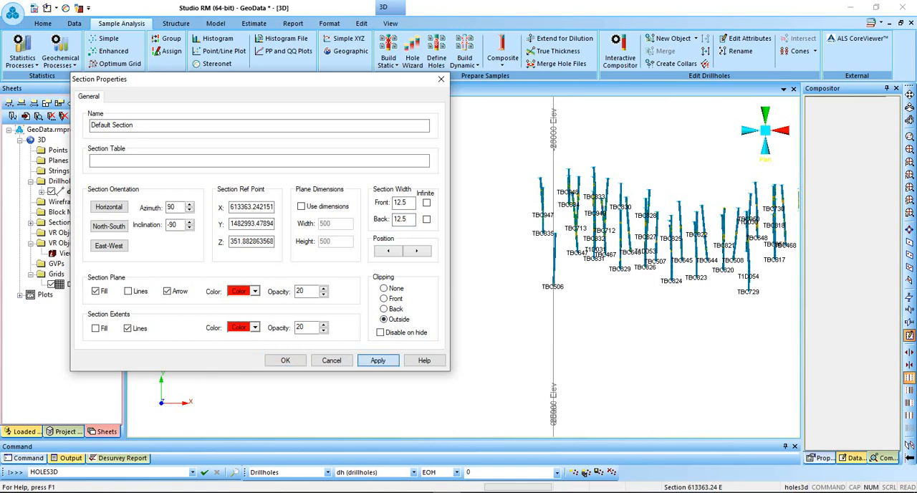
pyautogui.click(378, 360)
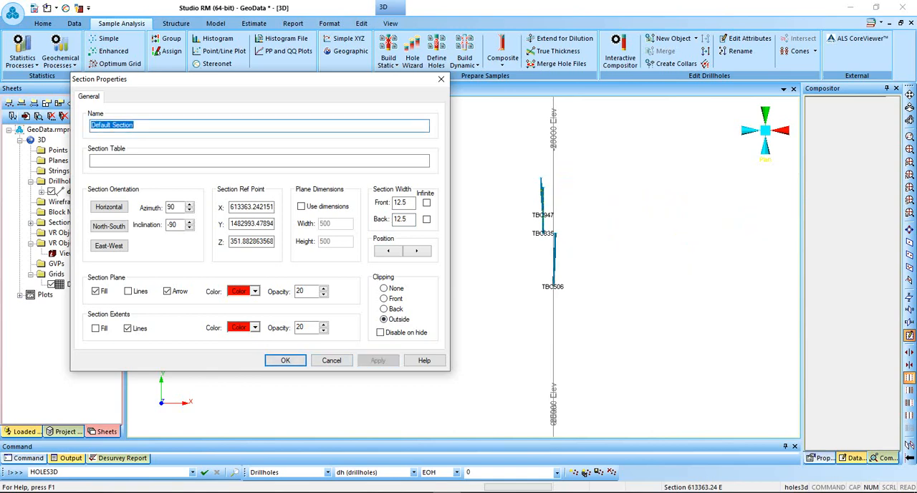
pyautogui.press('Return')
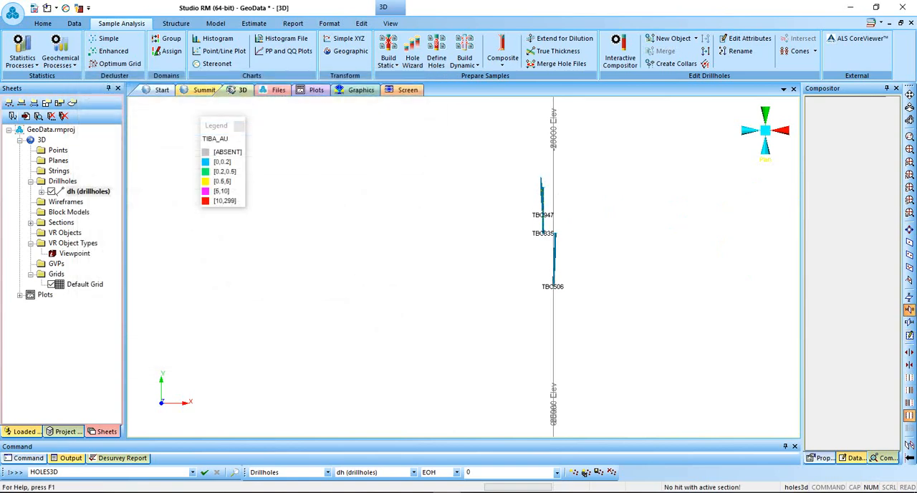
# Align the view with the North-South section and frame the clipped drillholes TBC947, TBC835 and TBC506 at a larger scale.
pyautogui.click(390, 23)
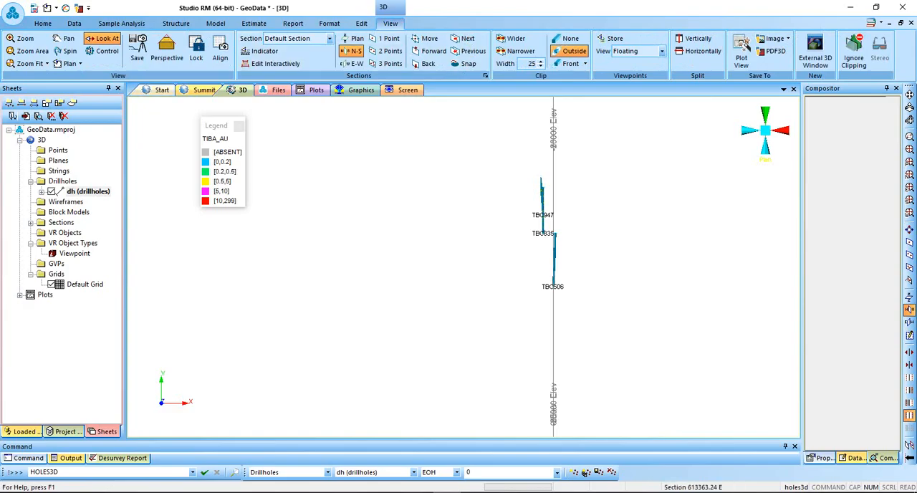
pyautogui.click(220, 52)
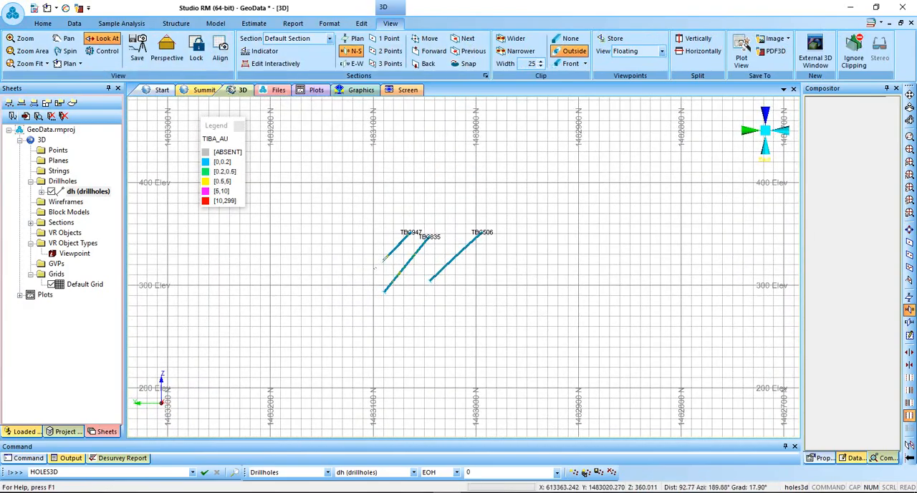
pyautogui.scroll(4, 363, 212)
pyautogui.scroll(4, 373, 219)
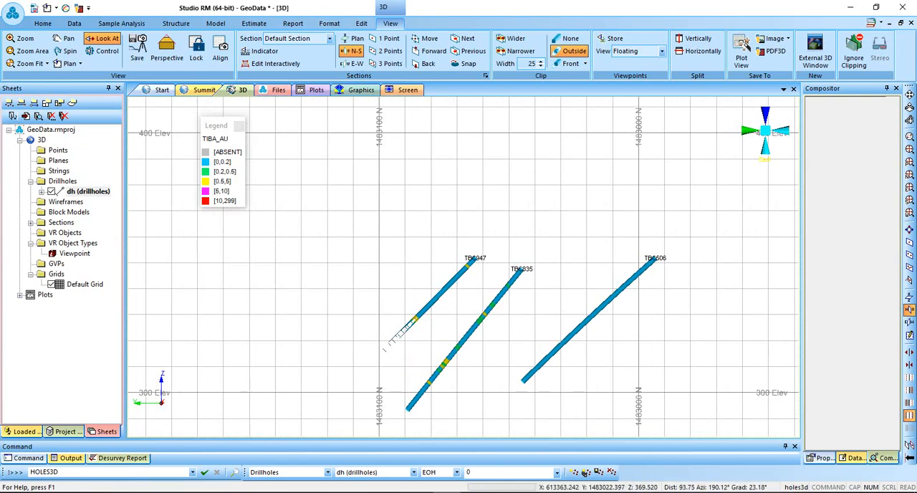
pyautogui.click(909, 95)
pyautogui.moveTo(550, 238); pyautogui.dragTo(577, 169)
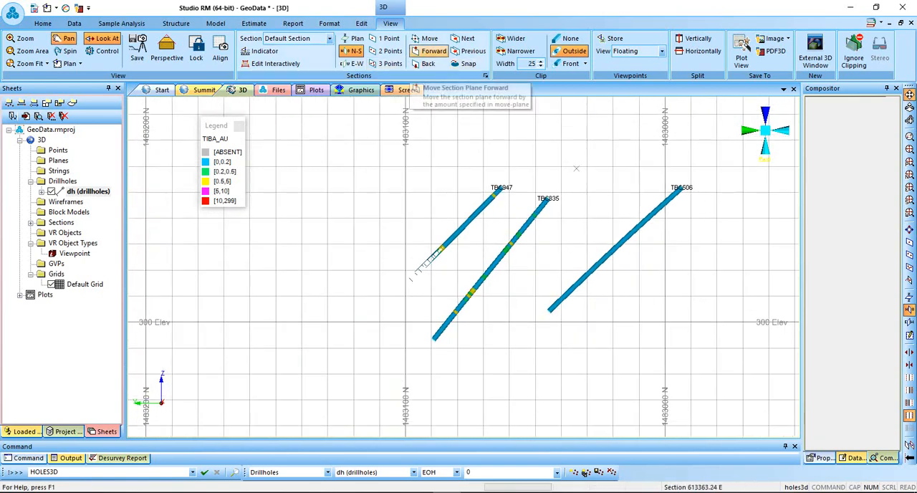
# Move the section plane forward three increments past the westernmost drillholes and return it to its starting easting.
pyautogui.click(429, 51)
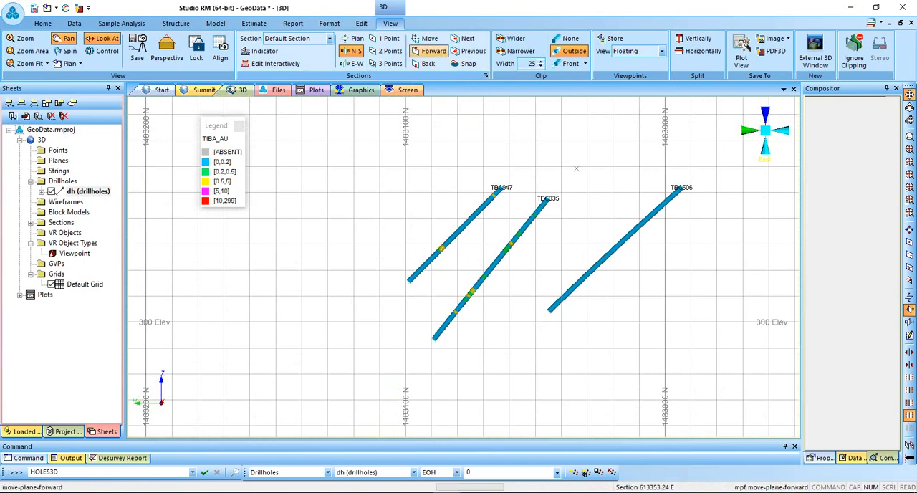
pyautogui.click(430, 51)
pyautogui.click(430, 50)
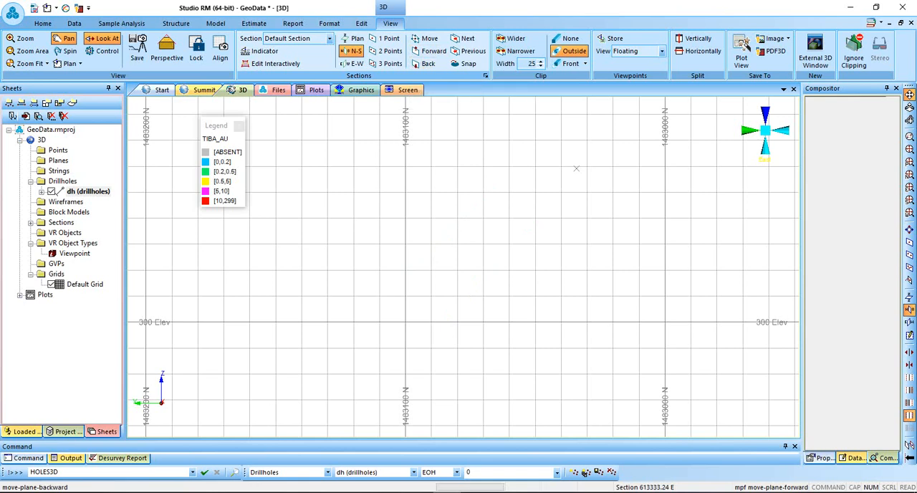
pyautogui.click(428, 63)
pyautogui.click(428, 63)
pyautogui.click(428, 63)
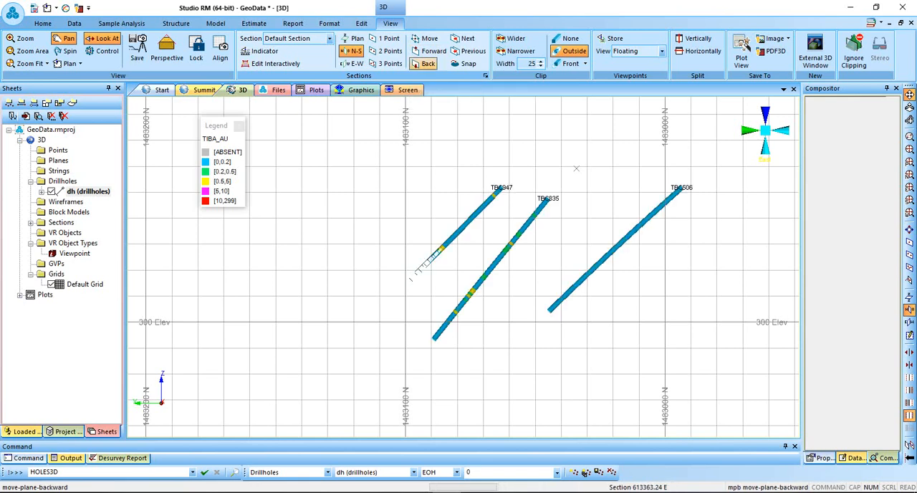
# Move the section plane backward increment by increment to 613843.24 E, examining the gold grades of the drillholes on each section.
pyautogui.click(427, 63)
pyautogui.click(428, 63)
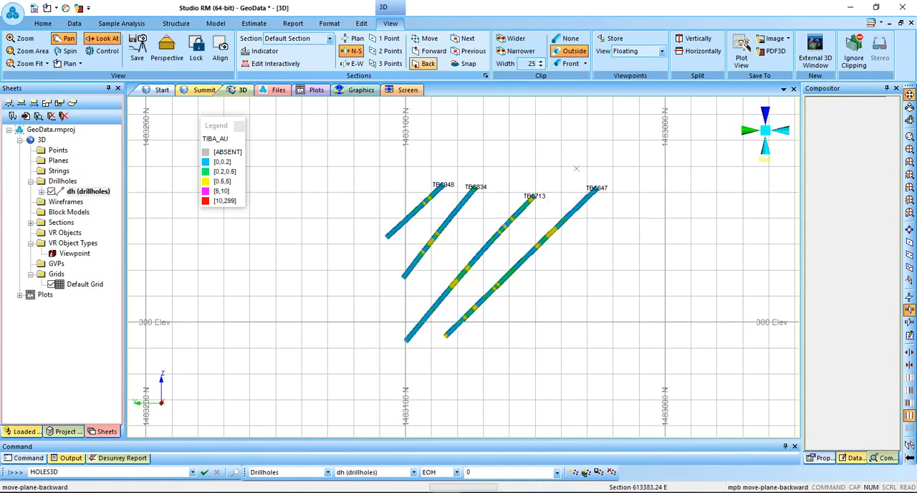
pyautogui.click(427, 63)
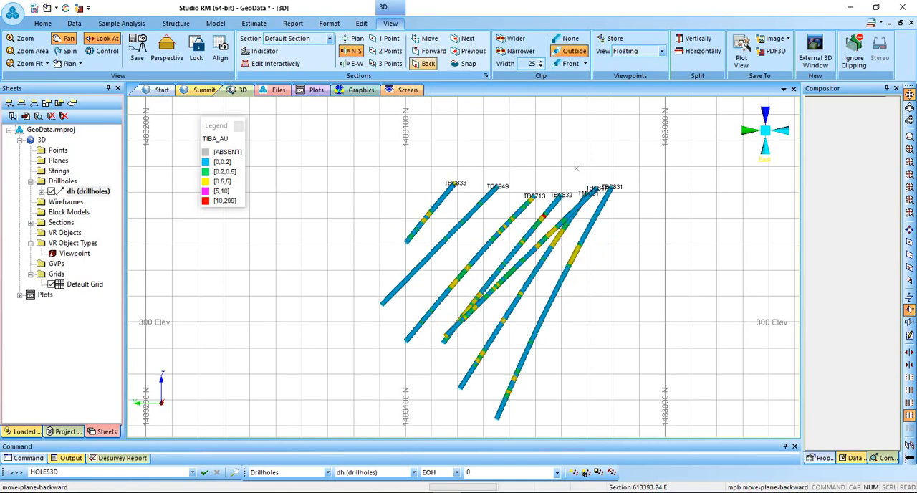
pyautogui.click(428, 63)
pyautogui.click(428, 63)
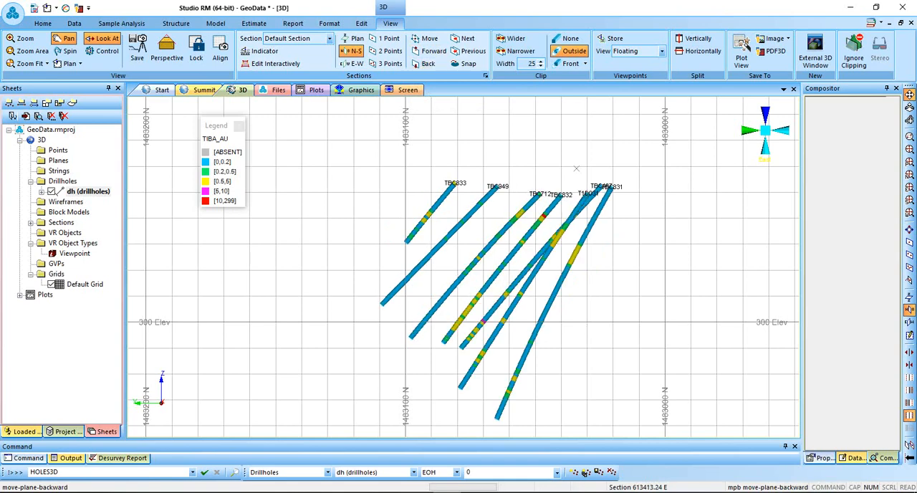
pyautogui.click(428, 63)
pyautogui.click(428, 63)
pyautogui.click(428, 63)
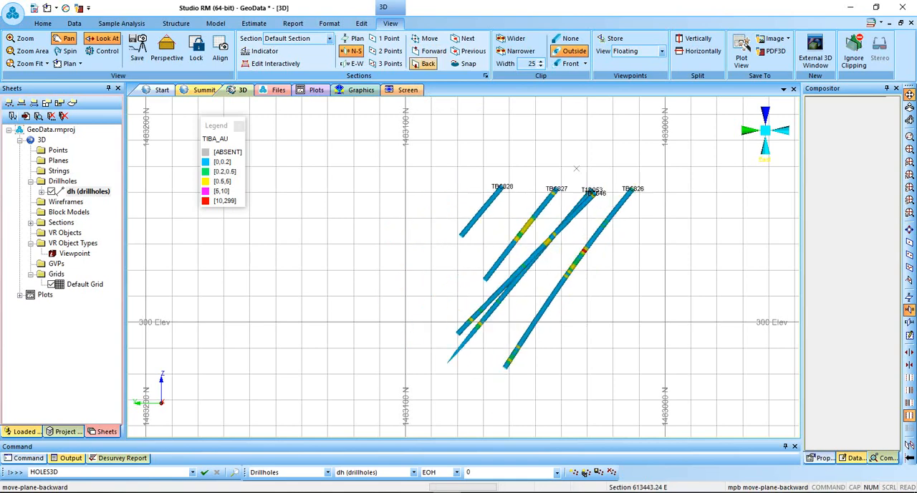
pyautogui.click(427, 63)
pyautogui.click(428, 63)
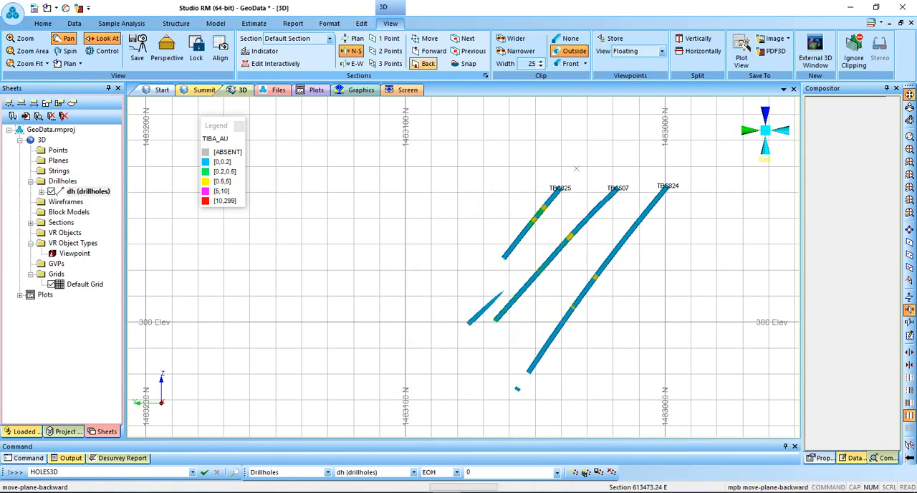
pyautogui.click(427, 63)
pyautogui.click(428, 64)
pyautogui.click(428, 63)
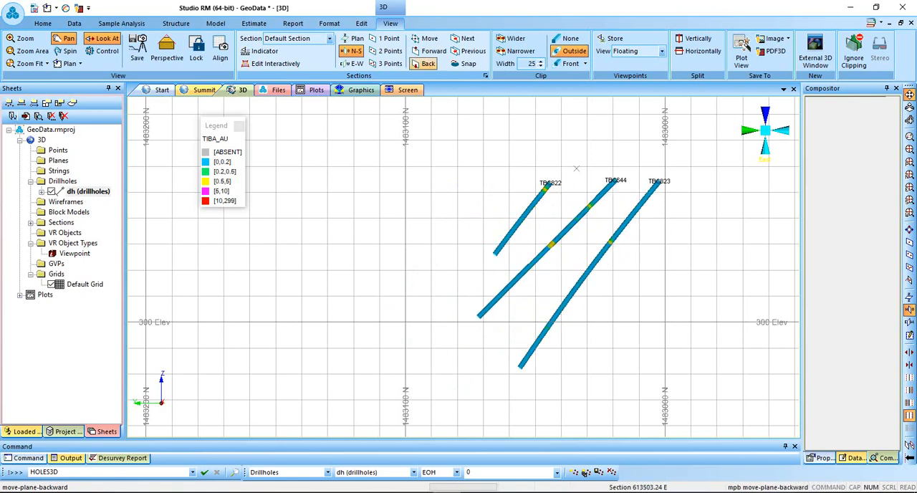
pyautogui.click(428, 63)
pyautogui.click(428, 64)
pyautogui.click(427, 63)
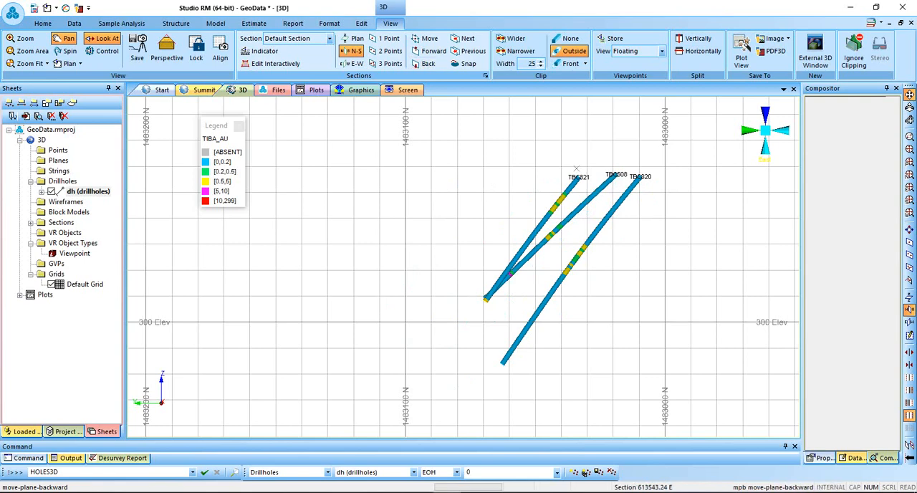
pyautogui.click(428, 63)
pyautogui.click(427, 63)
pyautogui.click(428, 63)
pyautogui.click(428, 63)
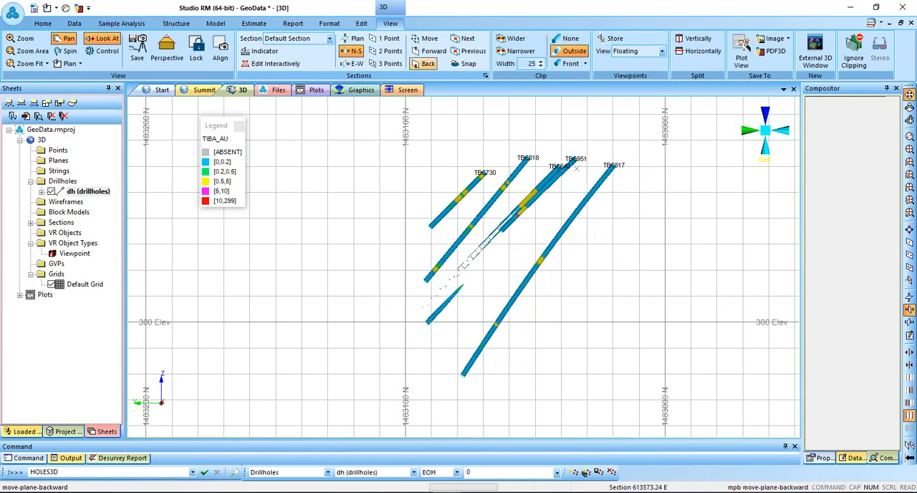
pyautogui.click(428, 64)
pyautogui.click(428, 63)
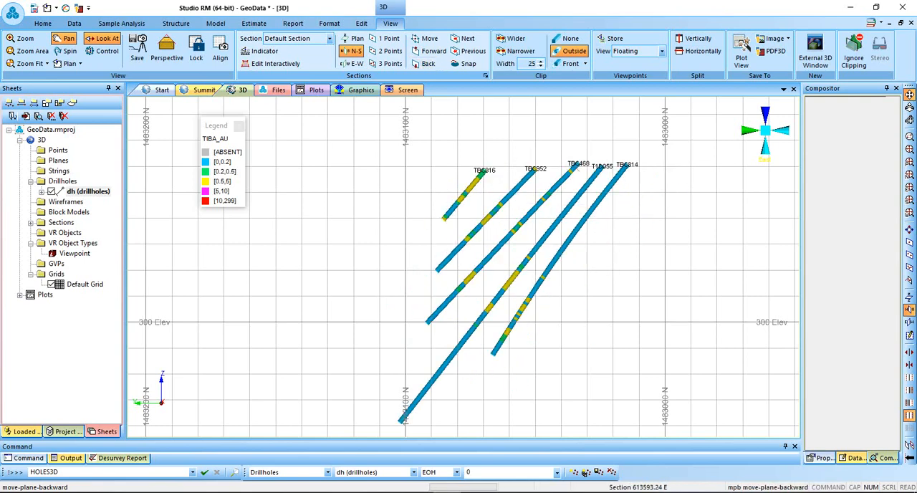
pyautogui.click(428, 63)
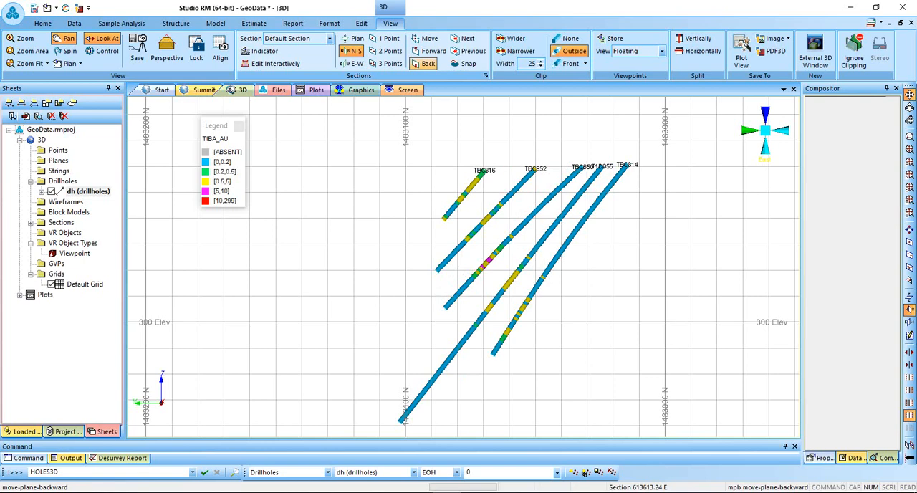
pyautogui.click(428, 63)
pyautogui.click(428, 63)
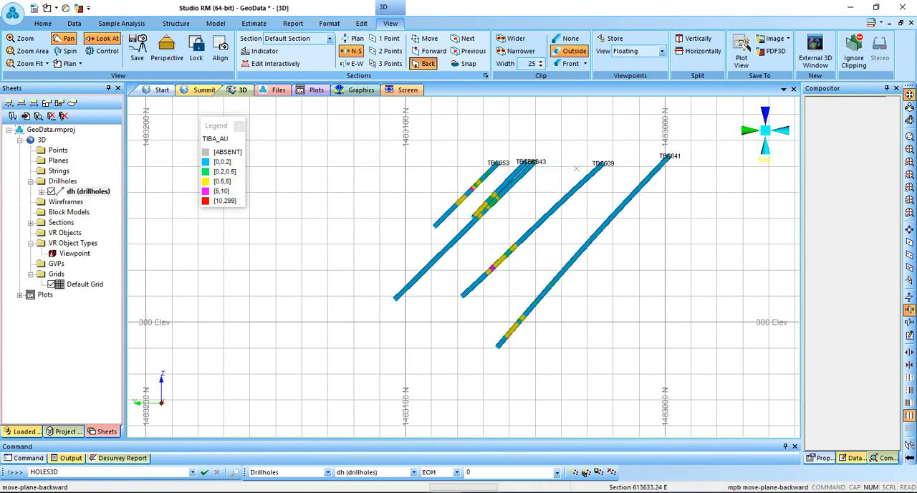
pyautogui.click(428, 63)
pyautogui.click(428, 63)
pyautogui.click(428, 63)
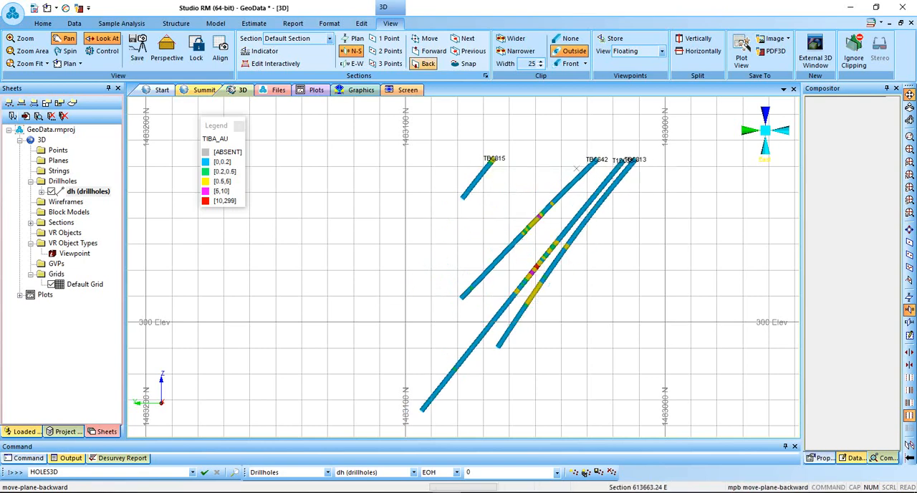
pyautogui.click(427, 63)
pyautogui.click(428, 64)
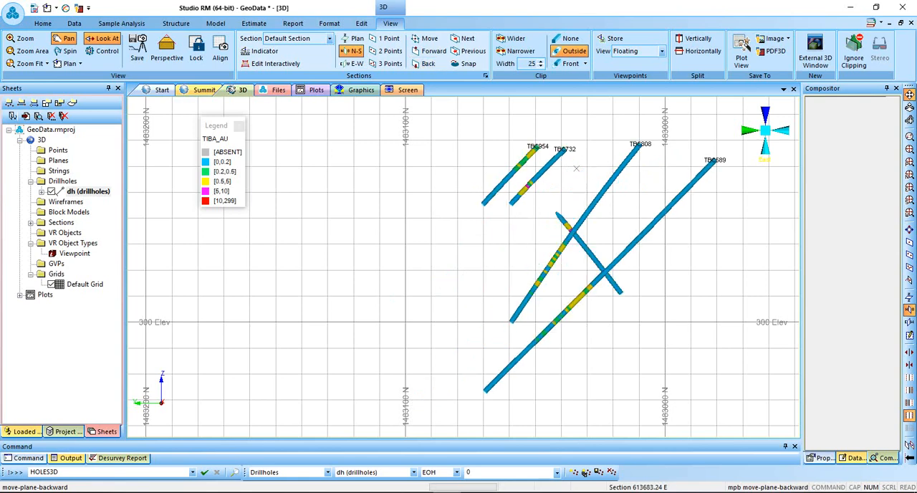
pyautogui.click(427, 63)
pyautogui.click(428, 63)
pyautogui.click(428, 63)
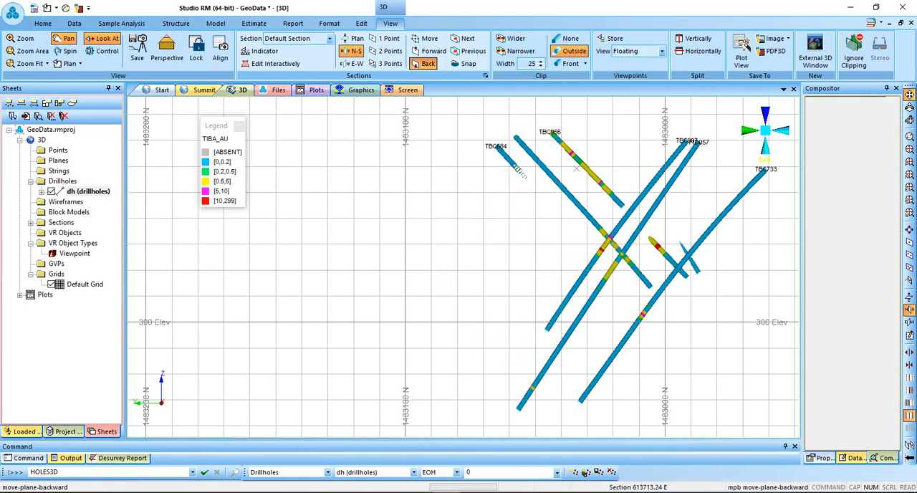
pyautogui.click(427, 64)
pyautogui.click(428, 63)
pyautogui.click(427, 63)
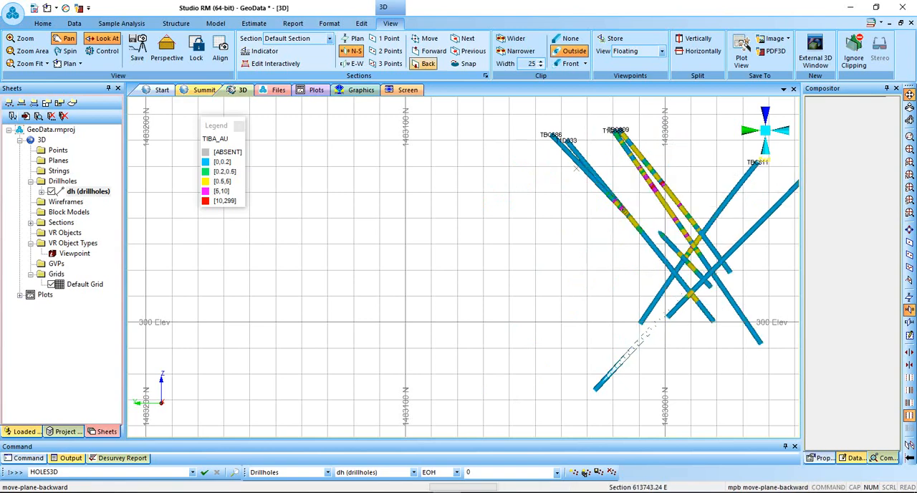
pyautogui.click(428, 63)
pyautogui.click(428, 63)
pyautogui.click(428, 63)
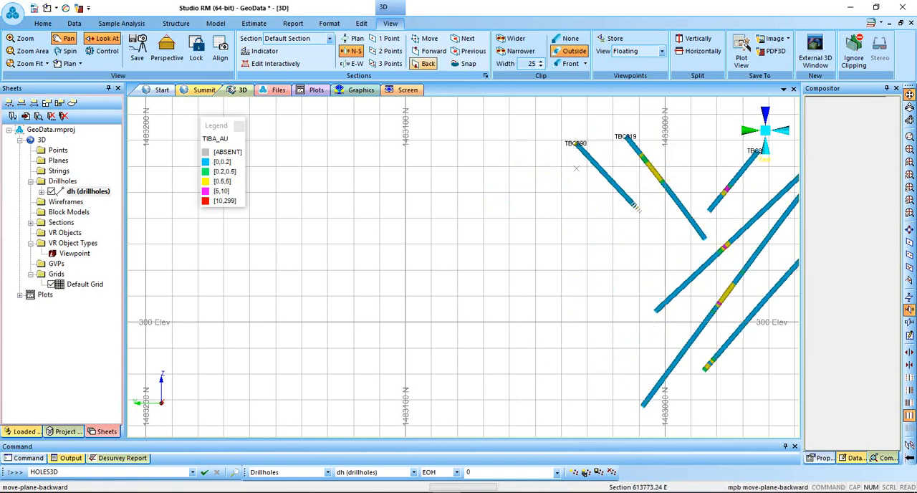
pyautogui.click(428, 63)
pyautogui.click(428, 63)
pyautogui.click(427, 63)
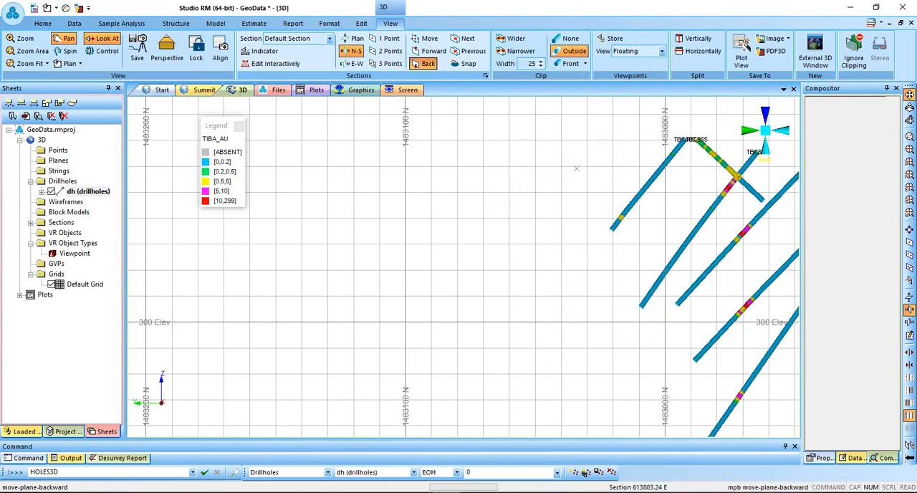
pyautogui.click(428, 63)
pyautogui.click(428, 63)
pyautogui.click(428, 63)
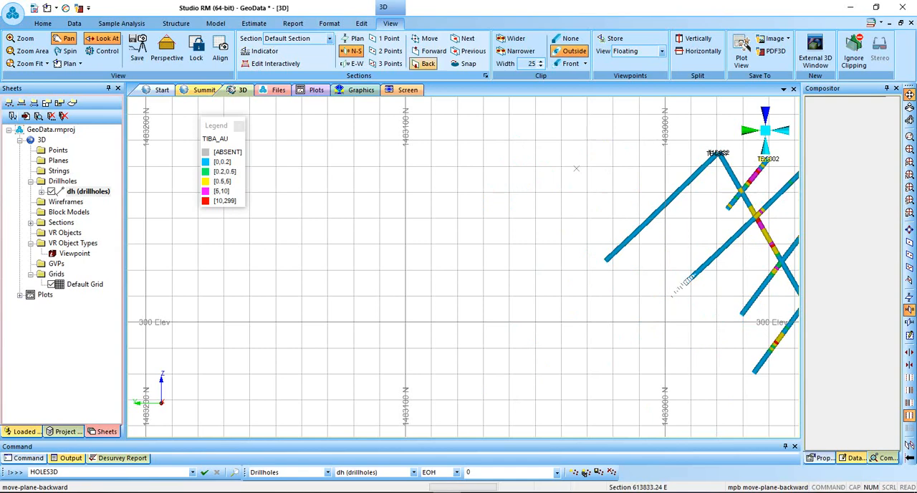
pyautogui.click(428, 63)
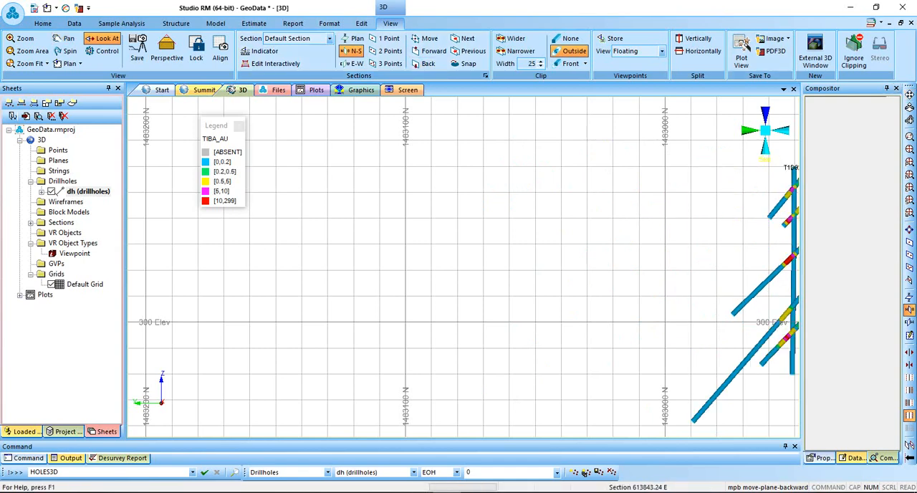
# Centre the drillholes of the current section in the view and move the section plane backward to 613883.24 E.
pyautogui.click(909, 95)
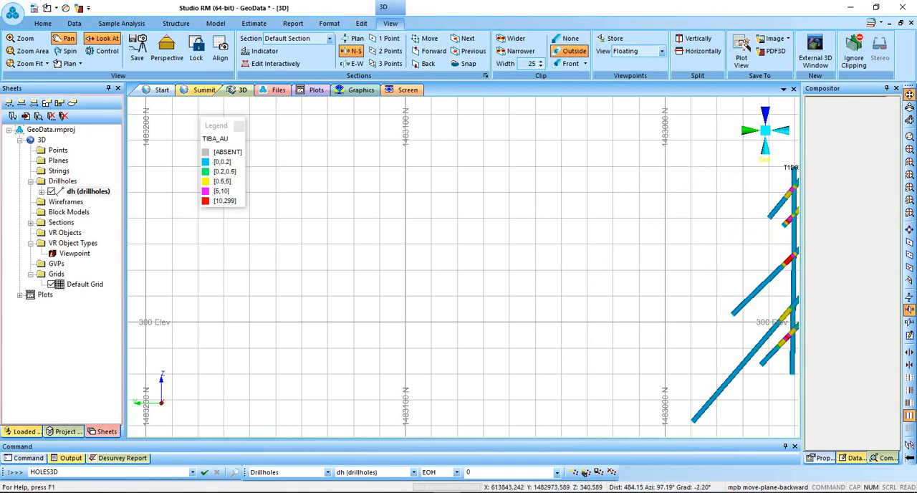
pyautogui.moveTo(730, 217); pyautogui.dragTo(374, 219)
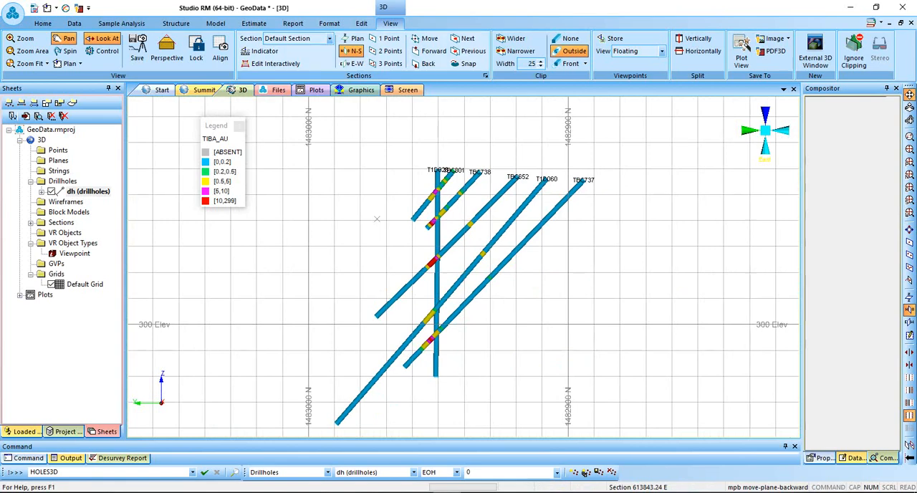
pyautogui.click(428, 63)
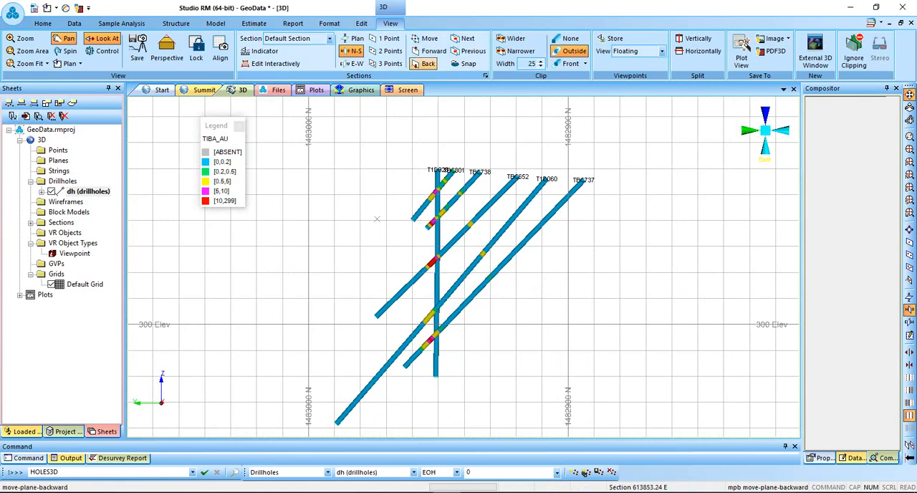
pyautogui.click(428, 63)
pyautogui.click(428, 63)
pyautogui.click(428, 63)
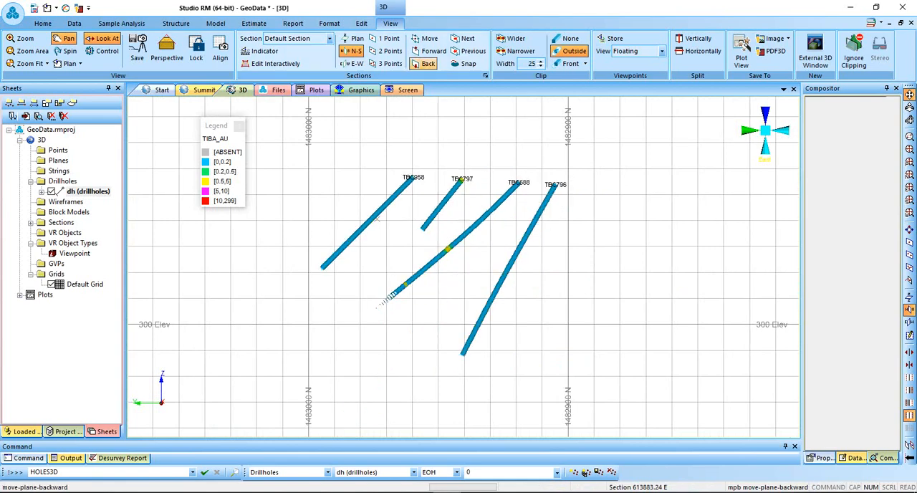
# Move the section plane backward increment by increment to 614033.24 E, examining the gold grades of the drillholes on each section.
pyautogui.click(424, 63)
pyautogui.click(424, 64)
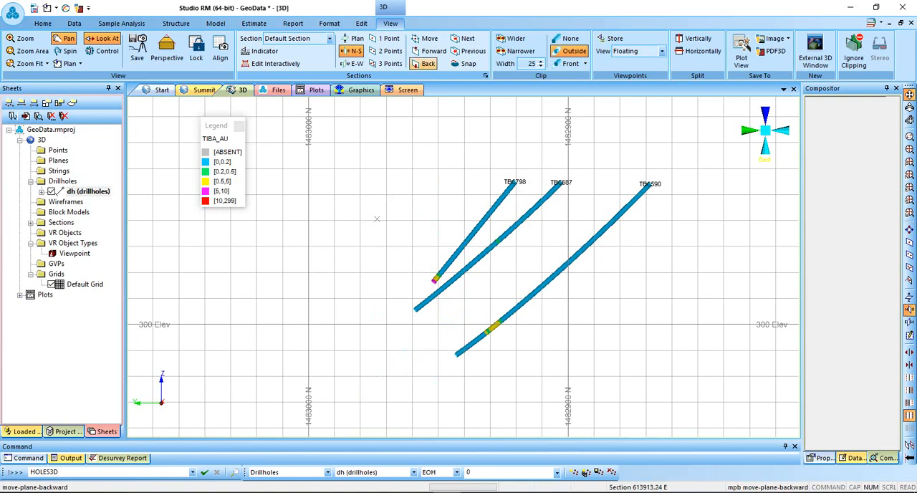
pyautogui.click(424, 64)
pyautogui.click(424, 64)
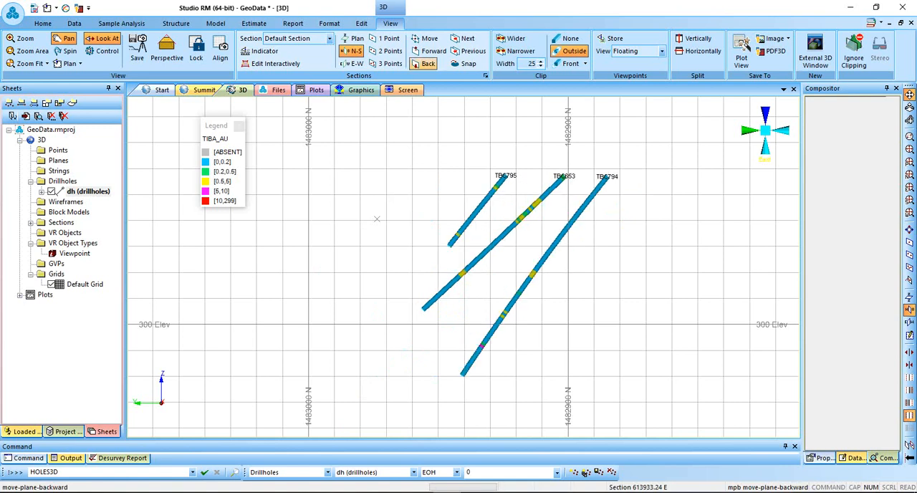
pyautogui.click(424, 64)
pyautogui.click(424, 64)
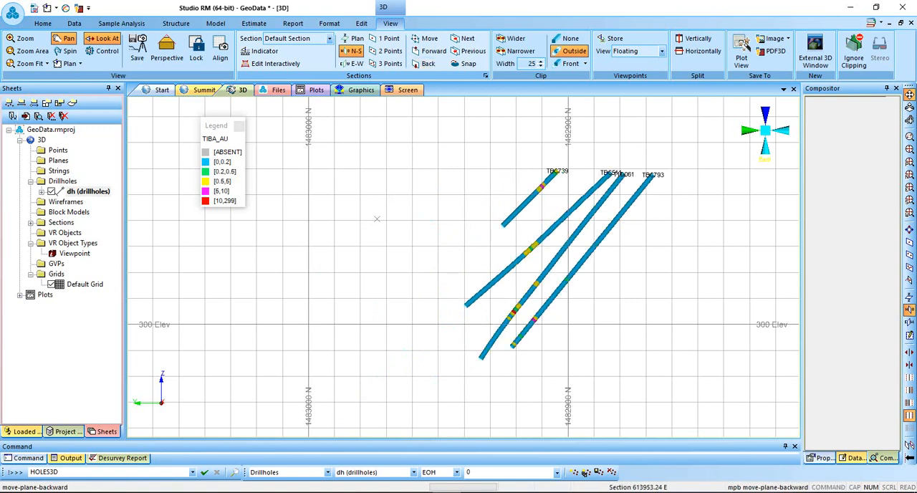
pyautogui.click(424, 64)
pyautogui.click(425, 63)
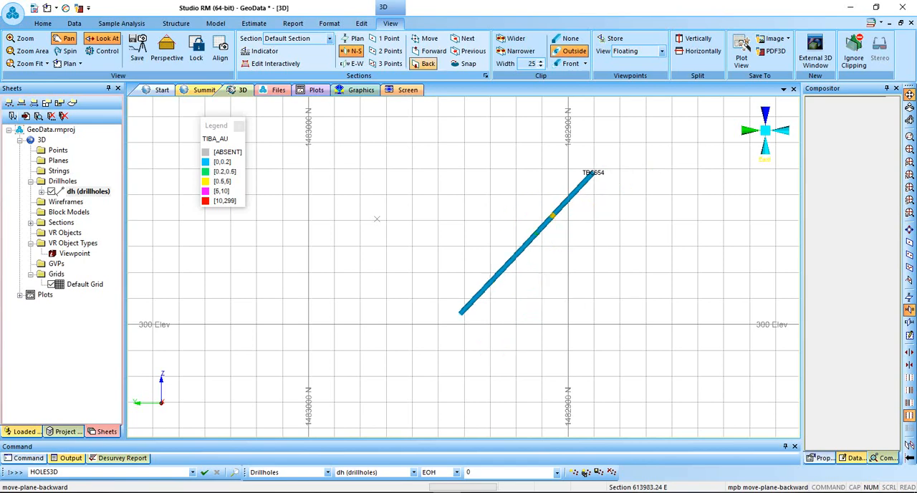
pyautogui.click(424, 64)
pyautogui.click(424, 63)
pyautogui.click(424, 64)
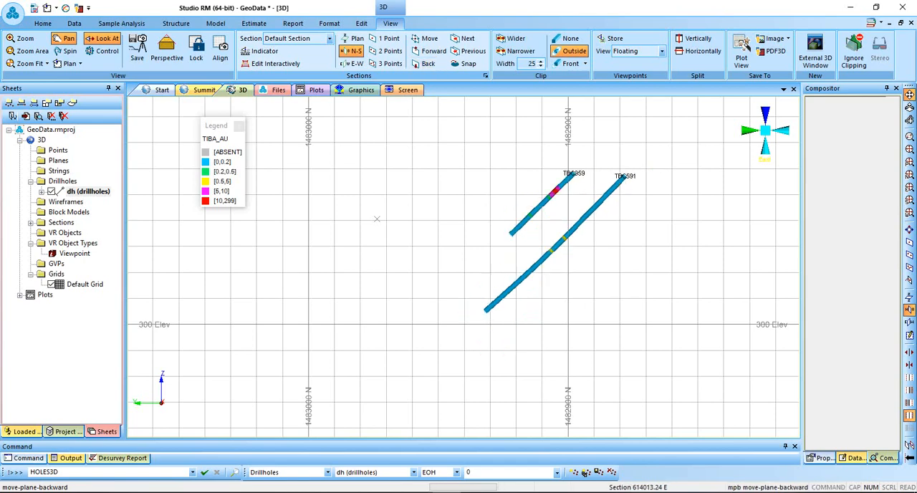
pyautogui.click(424, 63)
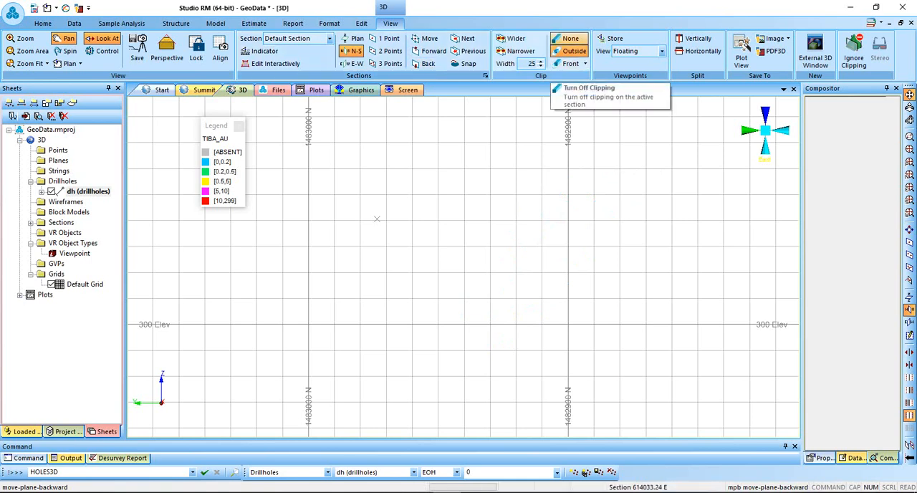
# Turn off clipping on the active section and fit all the drillholes in a plan view.
pyautogui.click(566, 38)
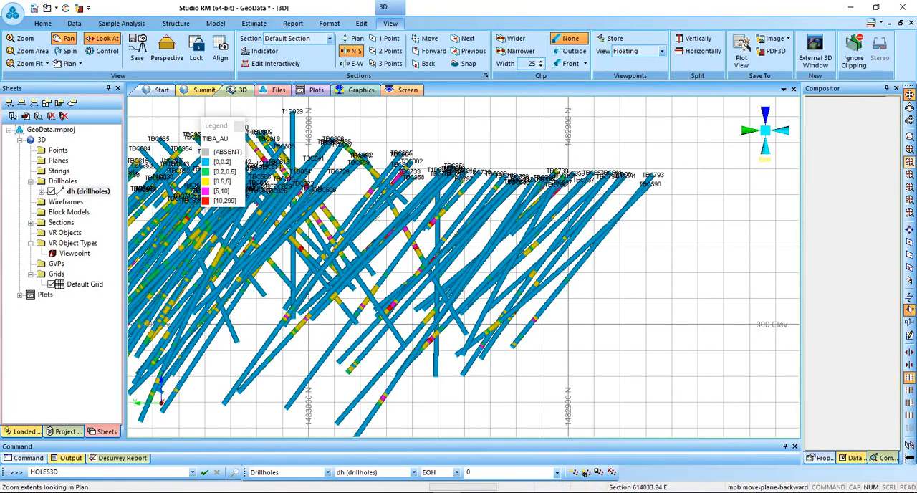
pyautogui.click(909, 162)
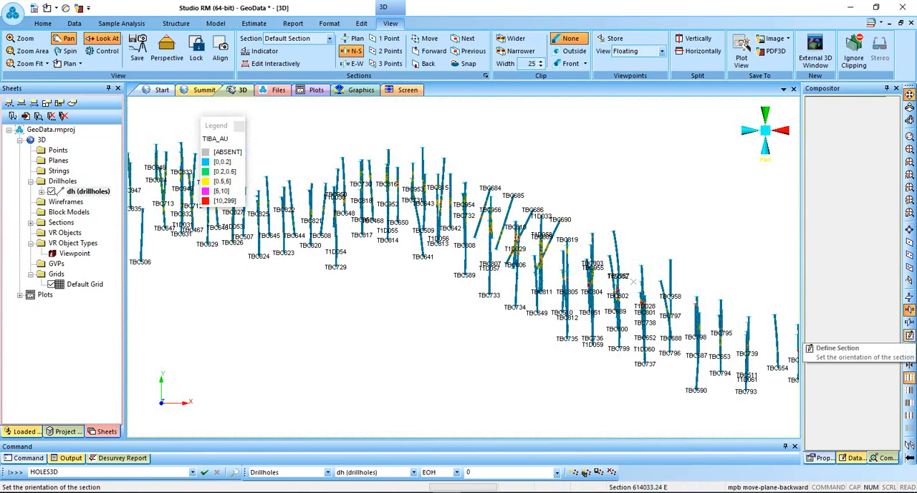
# Set the Default Section's orientation to horizontal, with azimuth 0 and inclination 0, in its section properties.
pyautogui.click(909, 335)
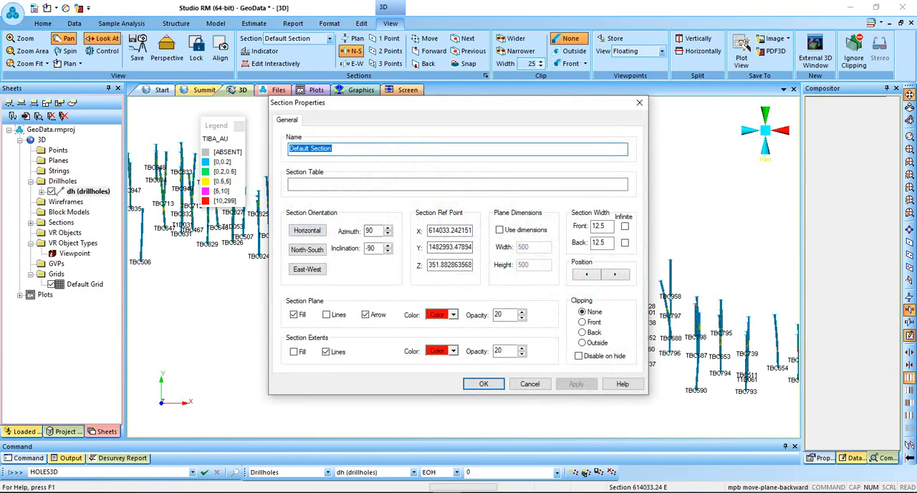
pyautogui.click(308, 230)
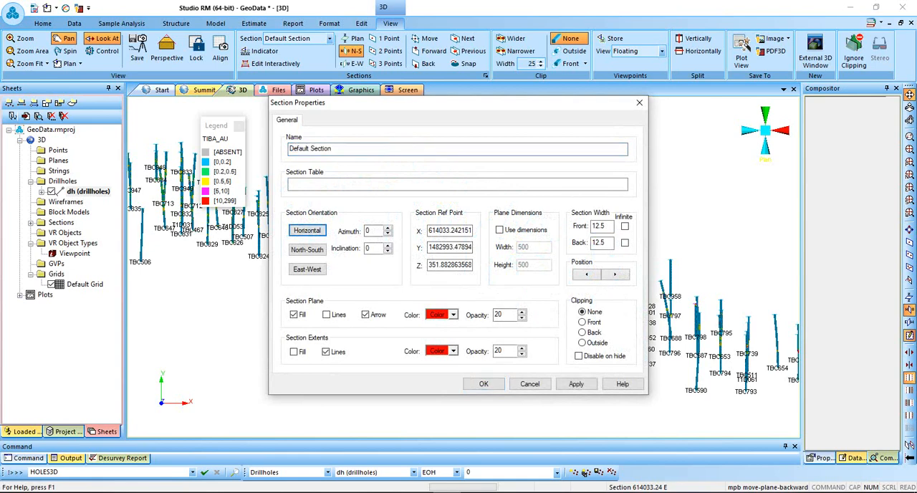
pyautogui.click(576, 384)
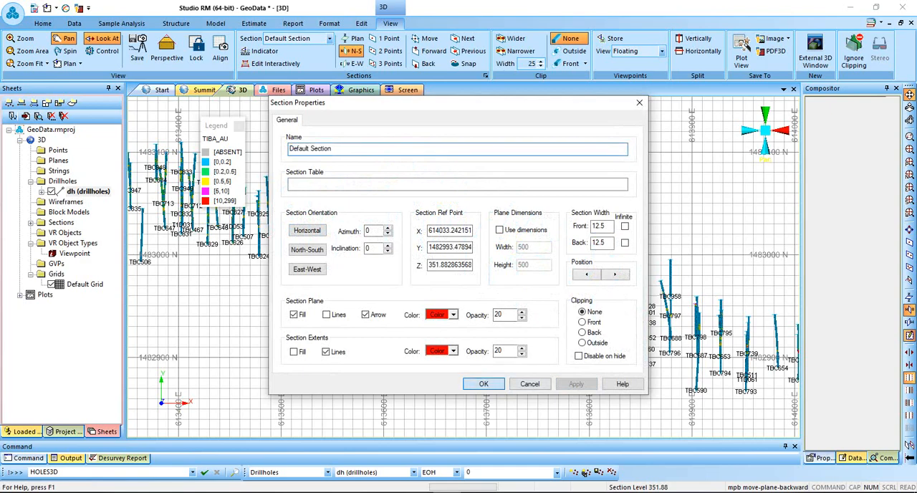
pyautogui.click(484, 384)
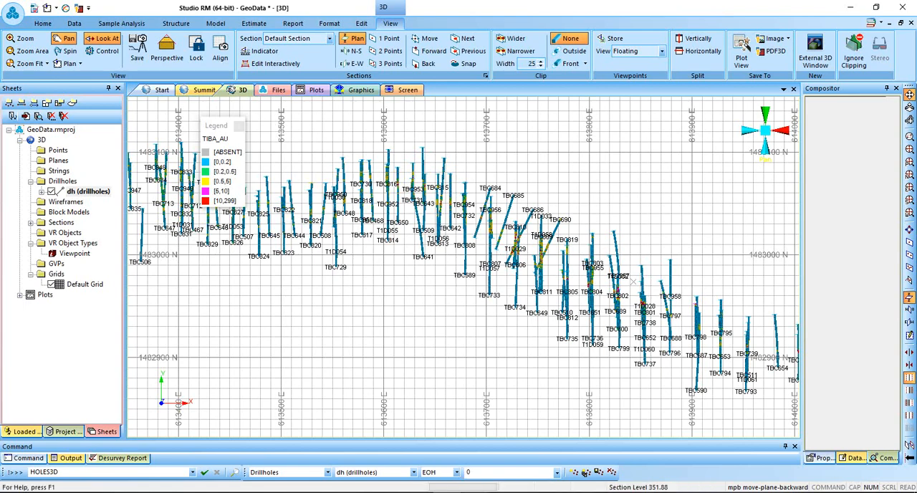
pyautogui.click(475, 492)
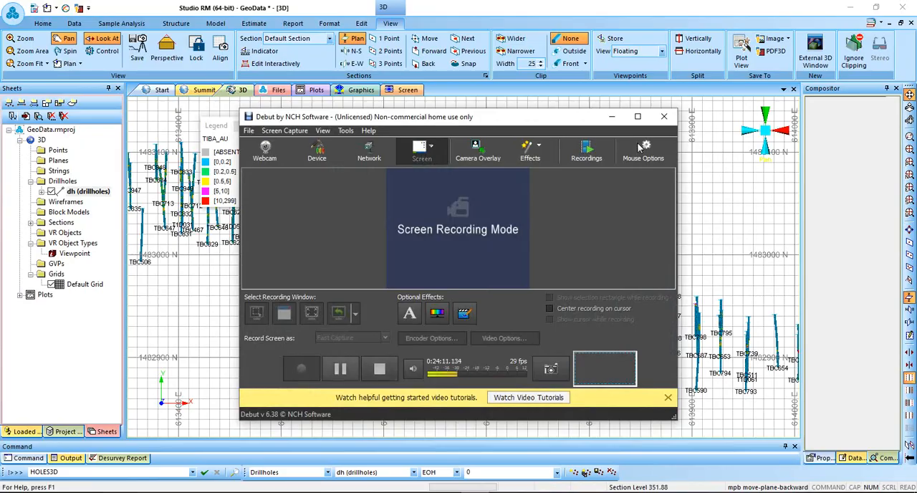